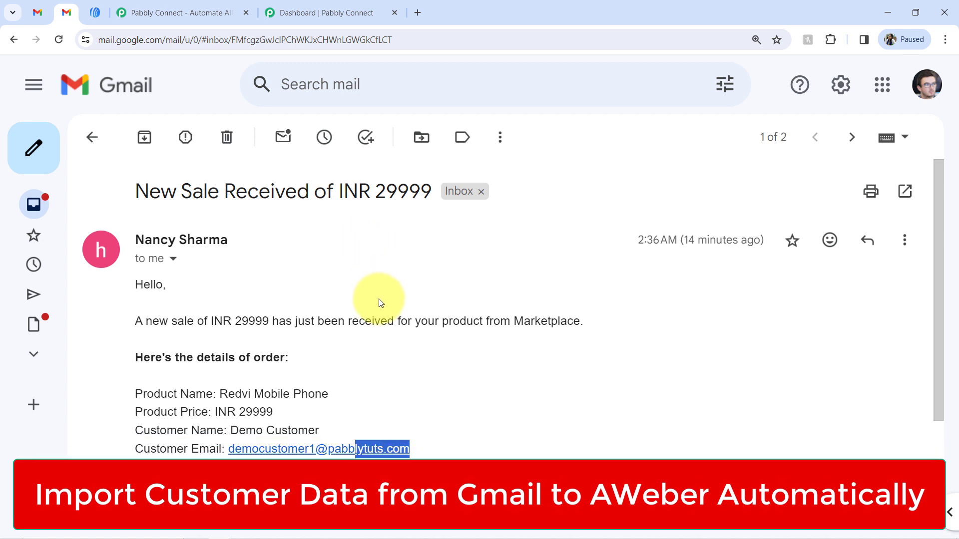
Read the order and customer details in the INR 29999 and INR 1600 new-sale emails in Gmail
{"action": "double_click", "coordinate": [545, 321]}
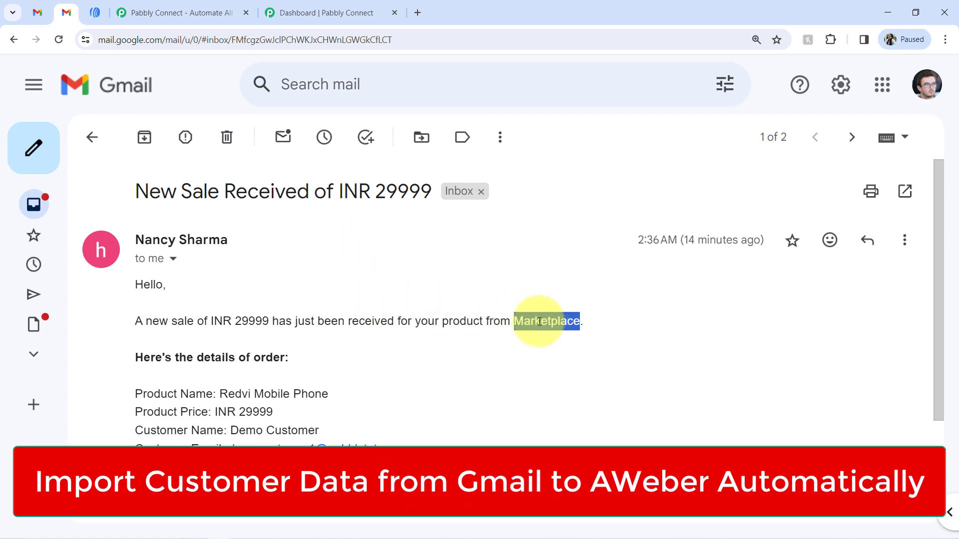
{"action": "left_click", "coordinate": [92, 139]}
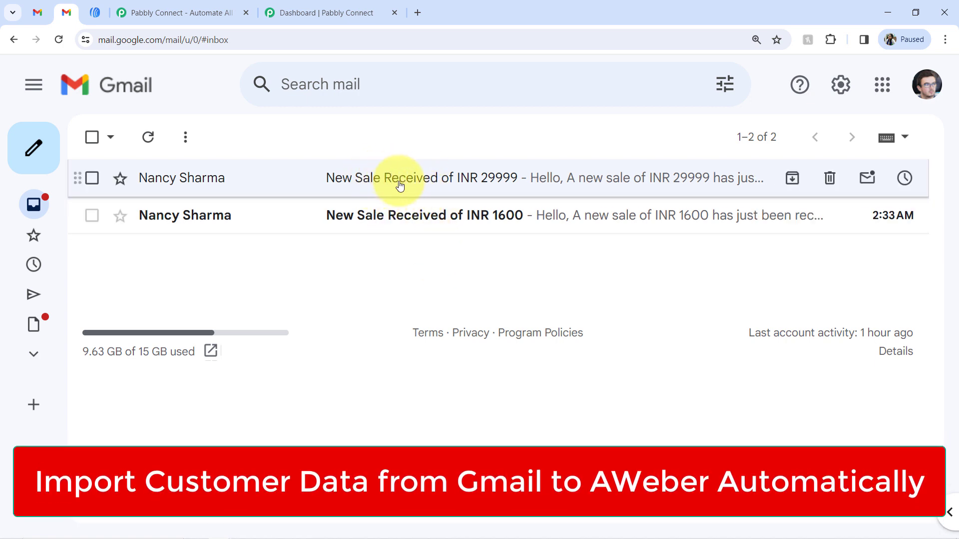
{"action": "left_click", "coordinate": [402, 188]}
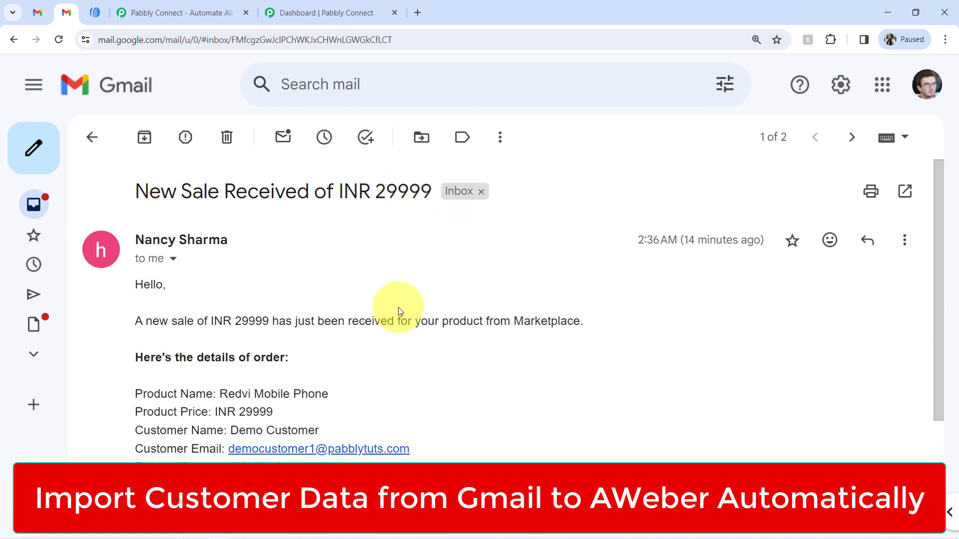
{"action": "left_click_drag", "start_coordinate": [430, 445], "coordinate": [388, 447]}
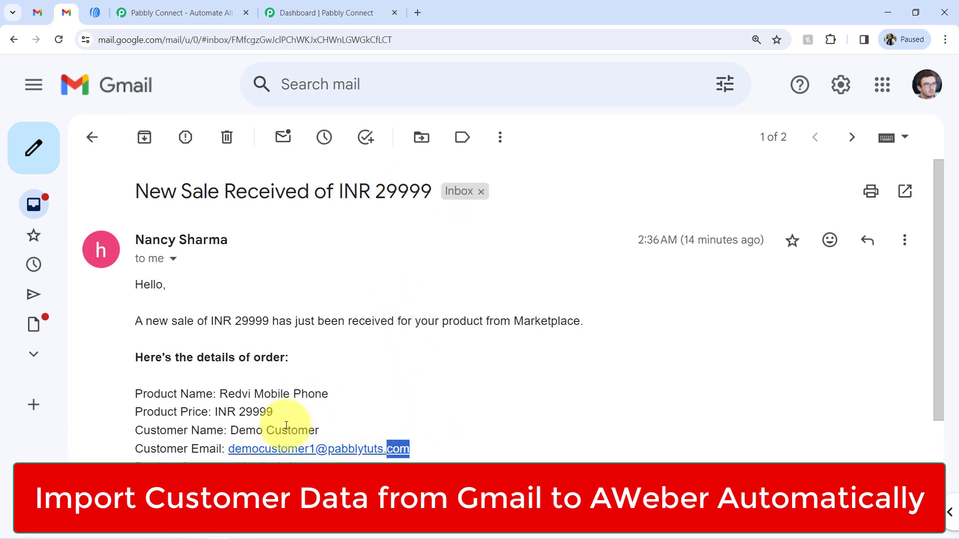
{"action": "left_click", "coordinate": [93, 137]}
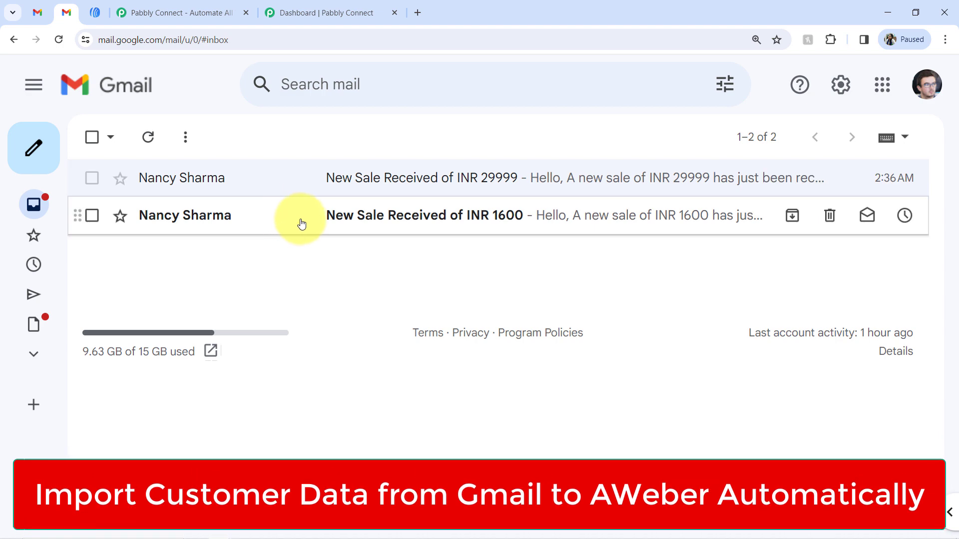
{"action": "left_click", "coordinate": [298, 216]}
{"action": "left_click_drag", "start_coordinate": [246, 430], "coordinate": [278, 425]}
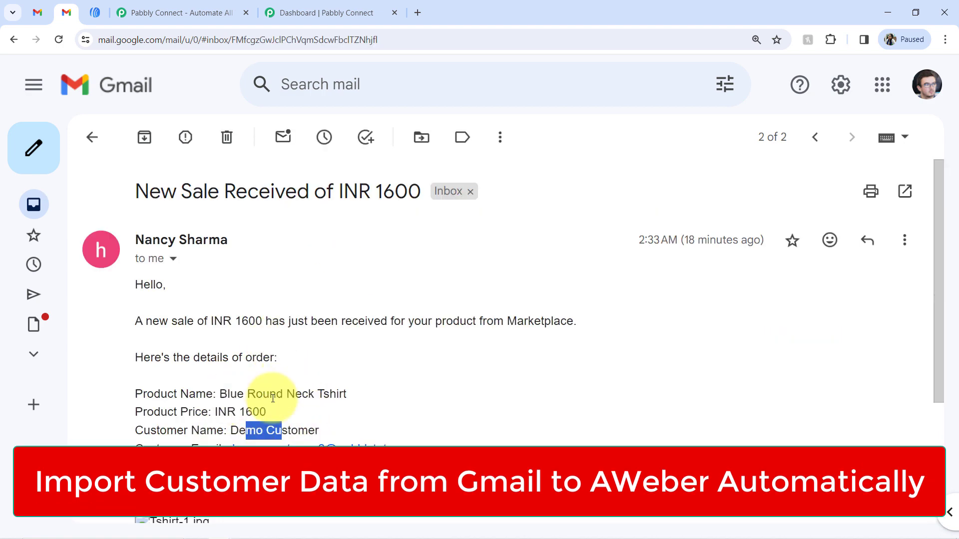
Switch to AWeber and examine the Subscribers page of the New Customers list
{"action": "left_click", "coordinate": [96, 14]}
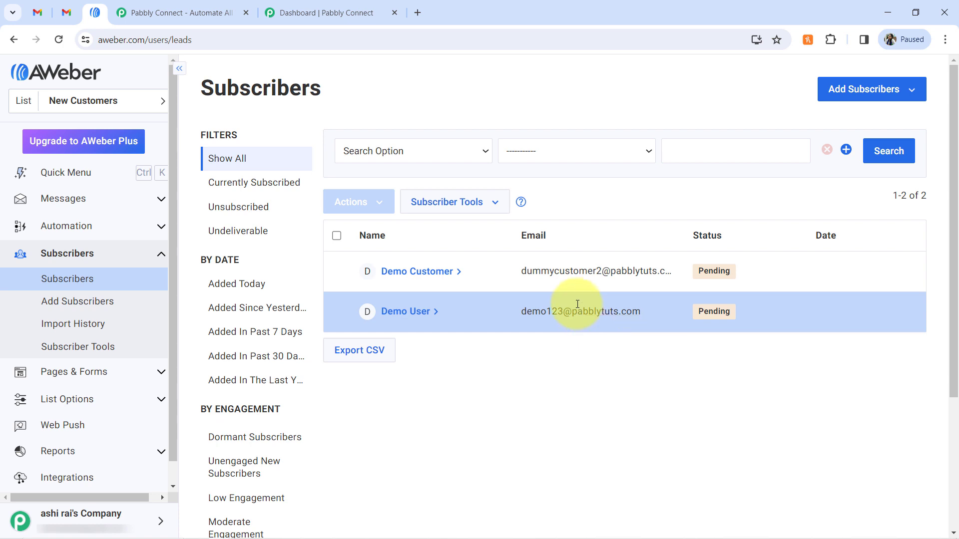
{"action": "left_click", "coordinate": [67, 20]}
{"action": "left_click", "coordinate": [93, 20]}
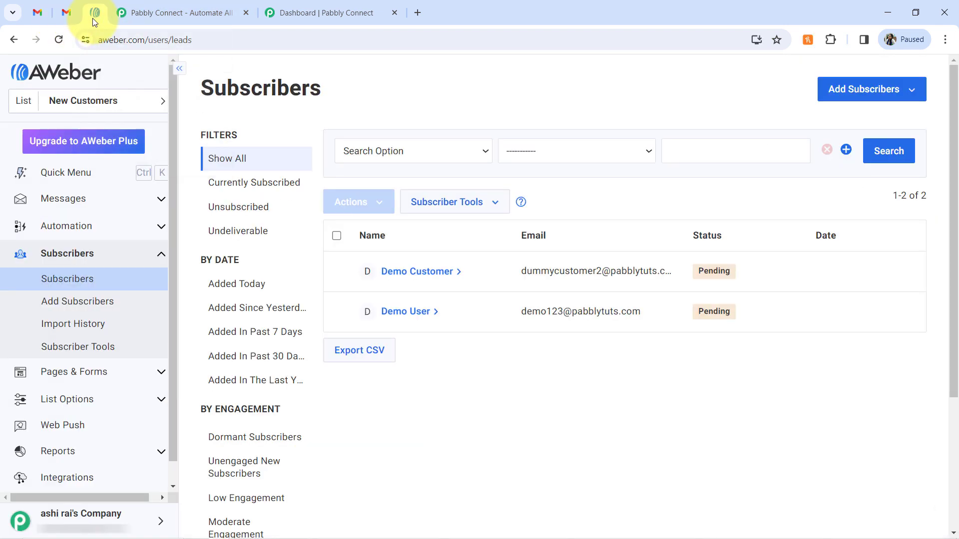
Switch to the Pabbly Connect website and look over its address, landing page headline and the account dashboard
{"action": "left_click", "coordinate": [126, 7]}
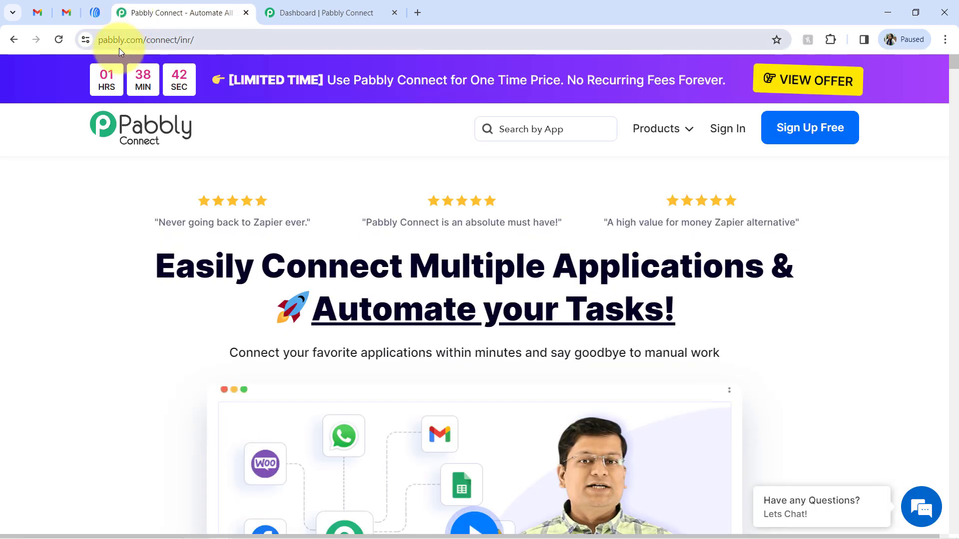
{"action": "left_click", "coordinate": [133, 41]}
{"action": "left_click_drag", "start_coordinate": [114, 42], "coordinate": [161, 43]}
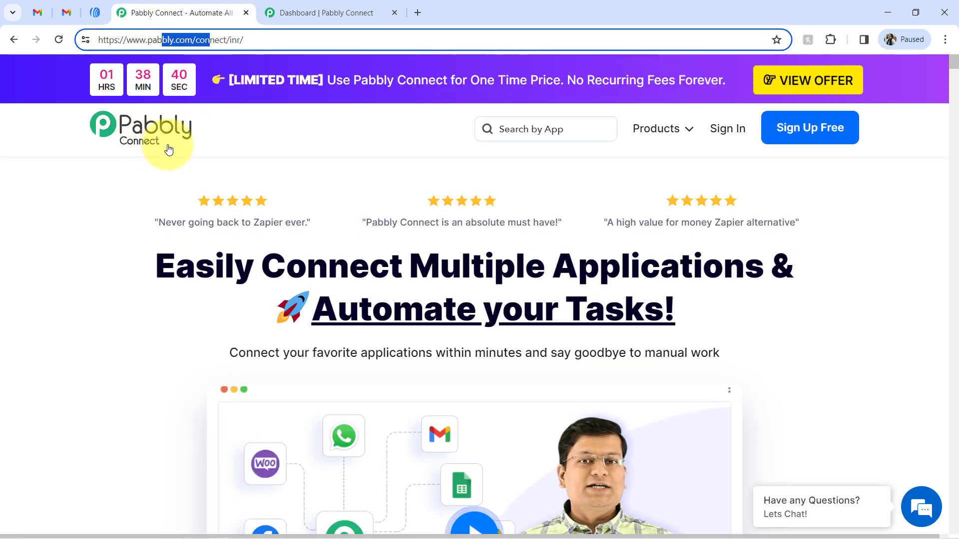
{"action": "left_click_drag", "start_coordinate": [195, 265], "coordinate": [640, 338]}
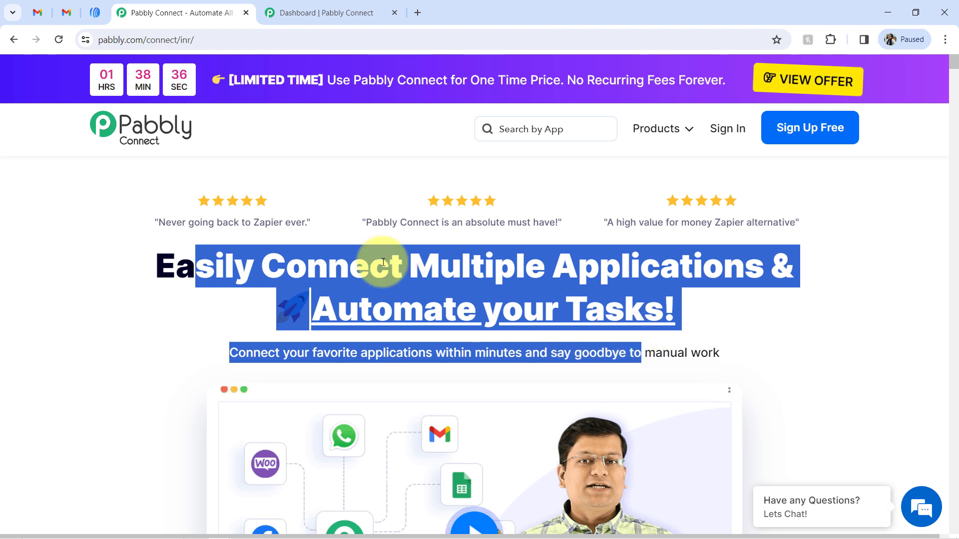
{"action": "left_click", "coordinate": [280, 12]}
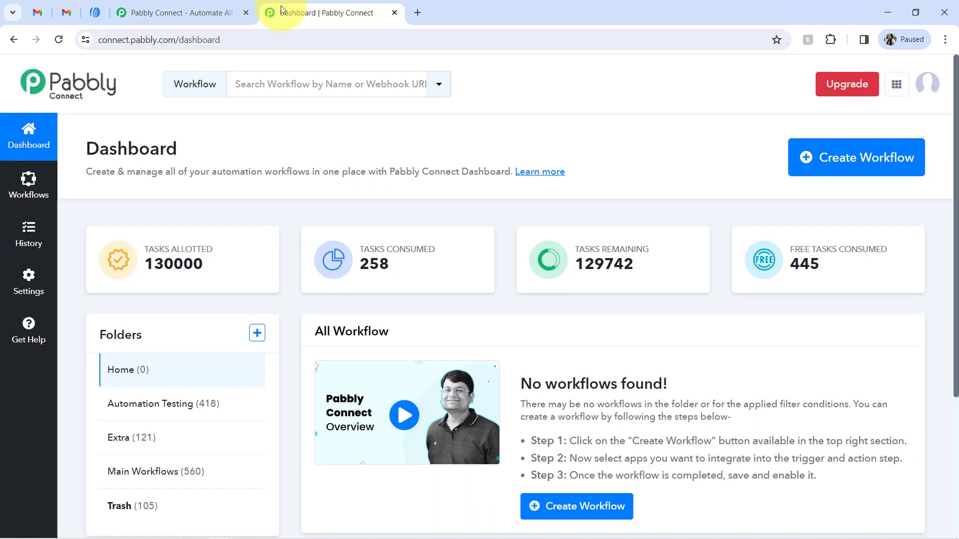
{"action": "left_click", "coordinate": [214, 12]}
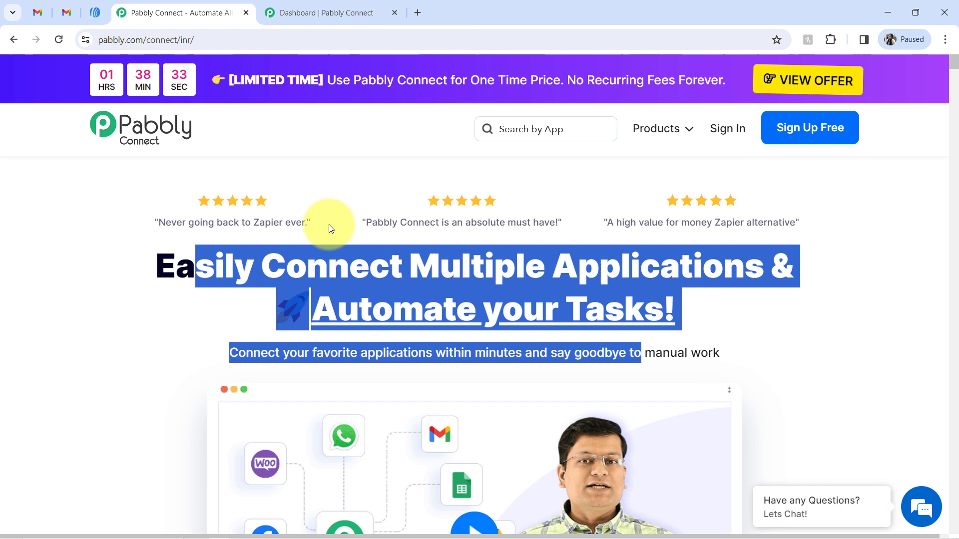
{"action": "left_click", "coordinate": [364, 260]}
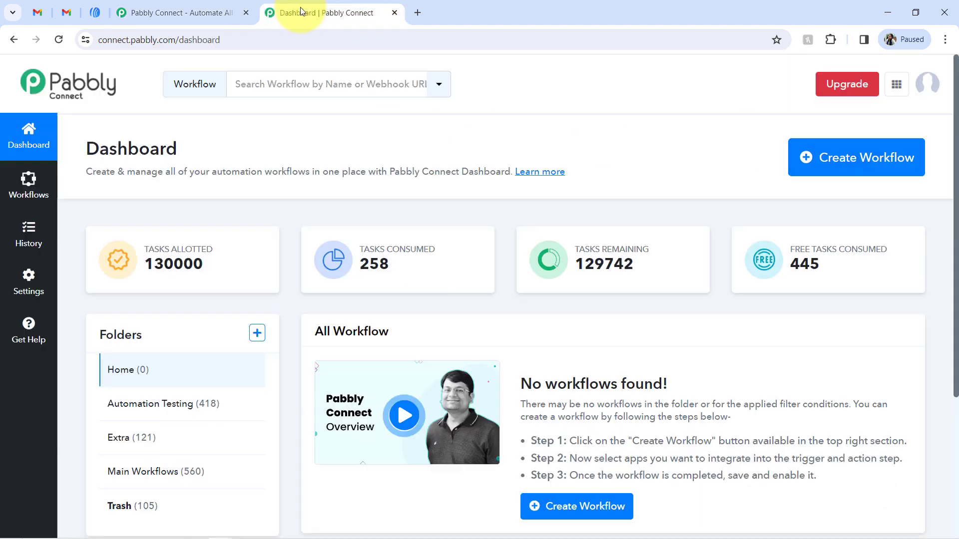
Start a new workflow from the Pabbly Connect dashboard and name it "Import Customer Data from Gmail & Create Subscriber in AWeber"
{"action": "left_click", "coordinate": [300, 12]}
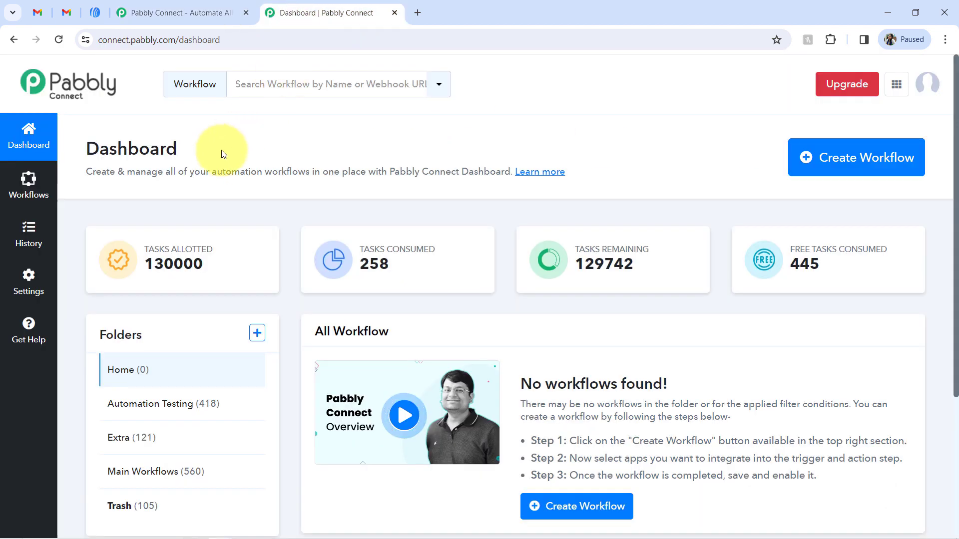
{"action": "double_click", "coordinate": [149, 145]}
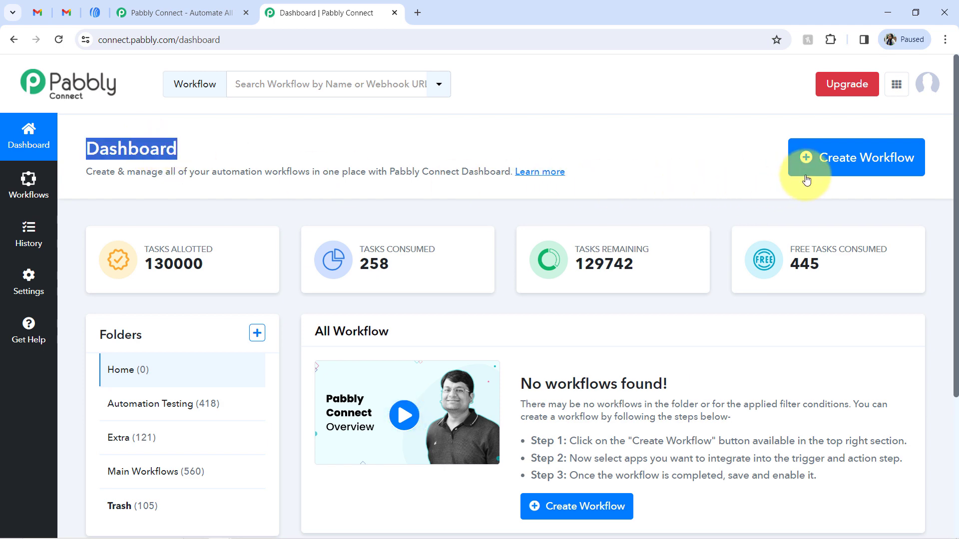
{"action": "left_click", "coordinate": [826, 164]}
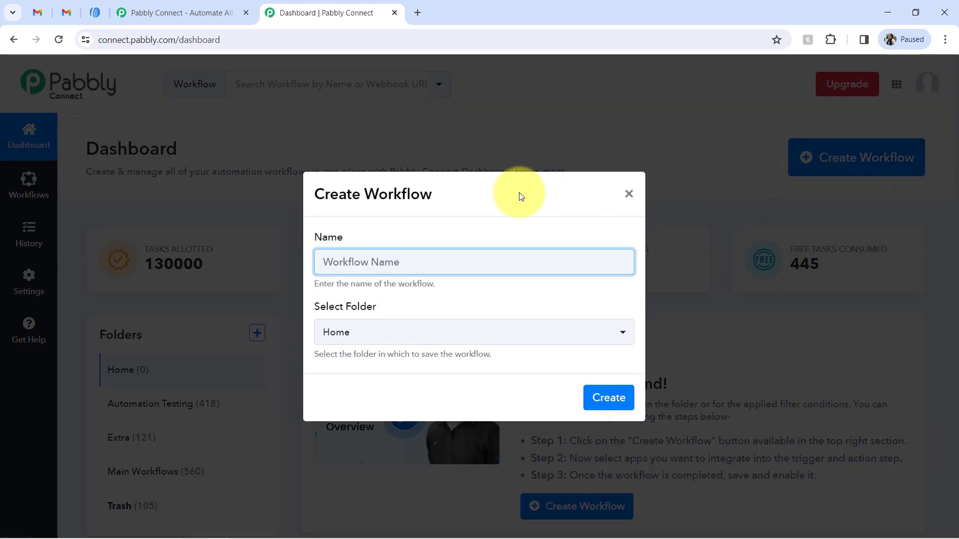
{"action": "type", "text": "Import Customer Data from Gmail & Create Subscriber in Aweber"}
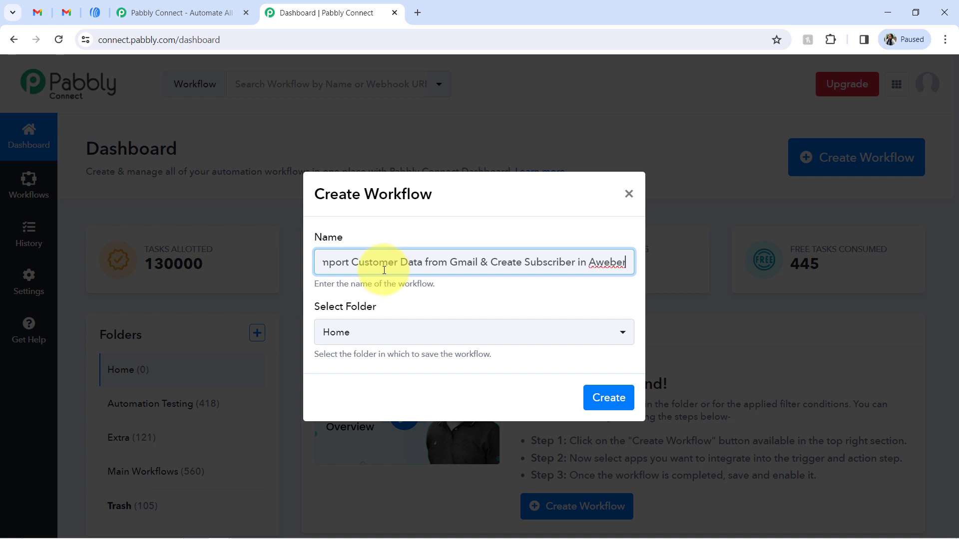
{"action": "left_click_drag", "start_coordinate": [429, 262], "coordinate": [309, 265]}
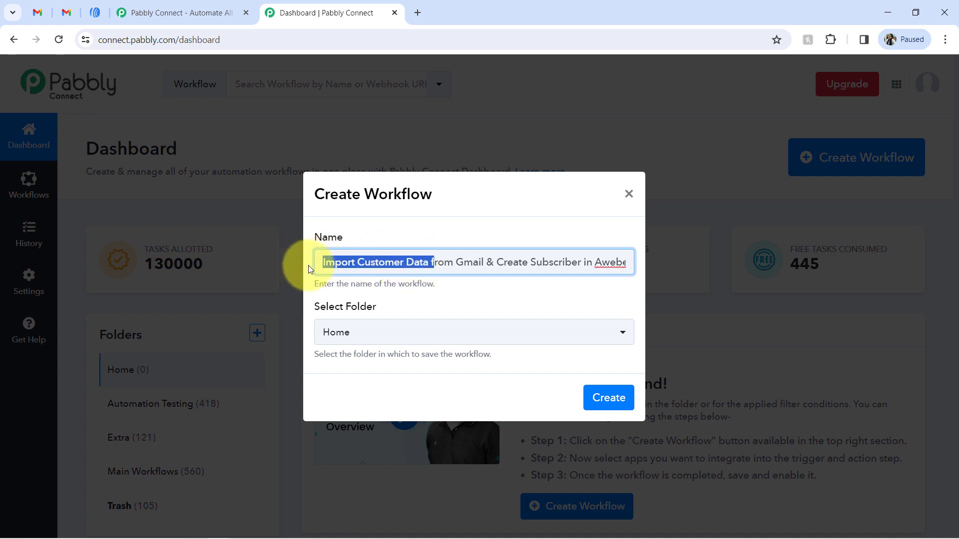
{"action": "left_click", "coordinate": [332, 265]}
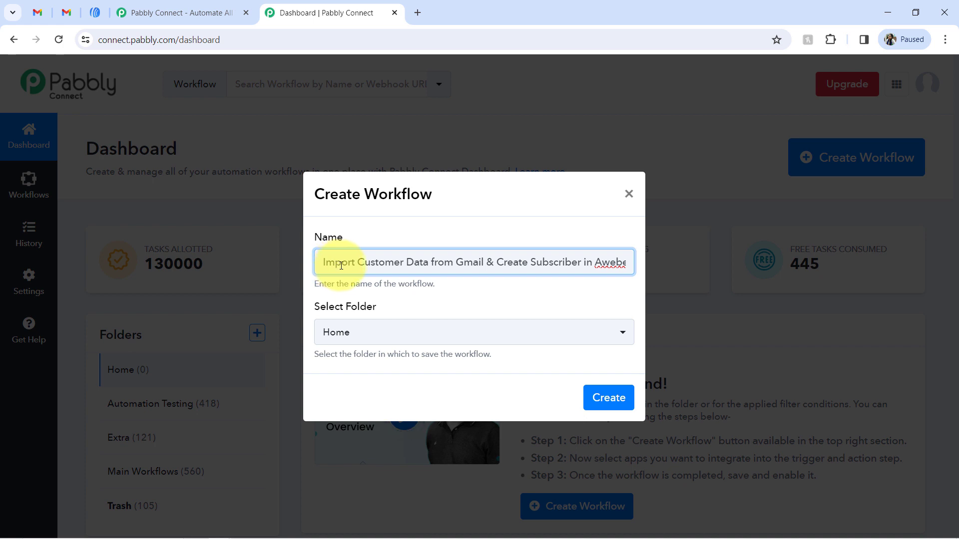
{"action": "left_click_drag", "start_coordinate": [349, 266], "coordinate": [670, 261]}
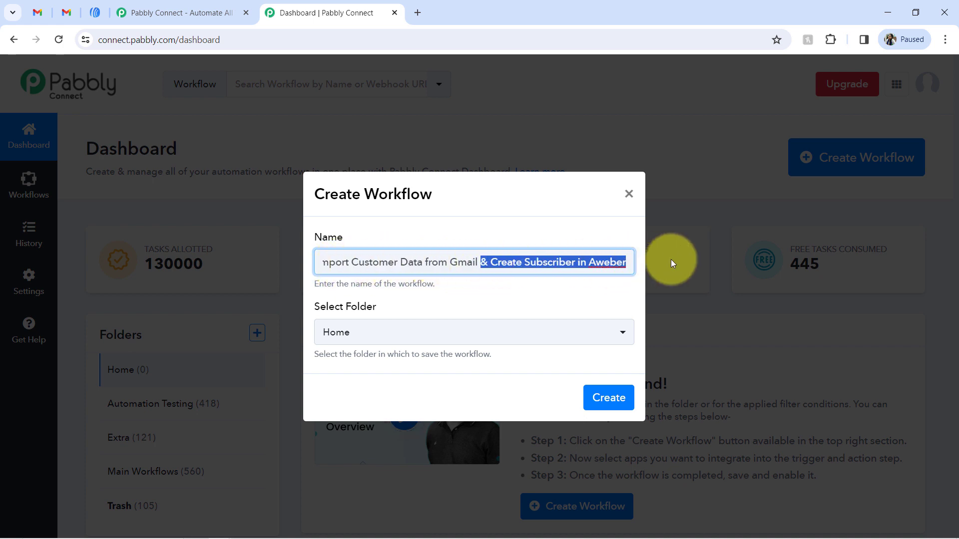
{"action": "left_click", "coordinate": [597, 262]}
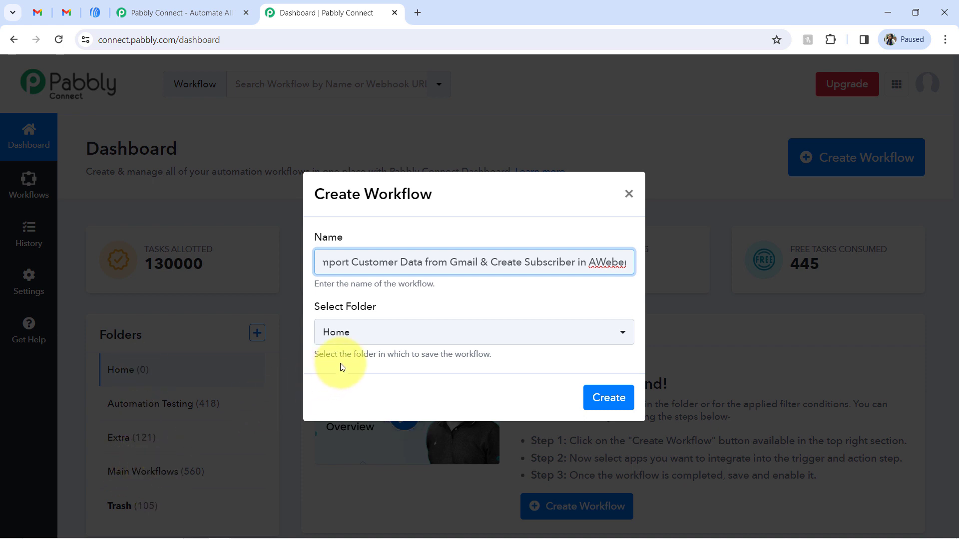
Assign the workflow to the Main Workflows folder and create it
{"action": "left_click", "coordinate": [359, 333]}
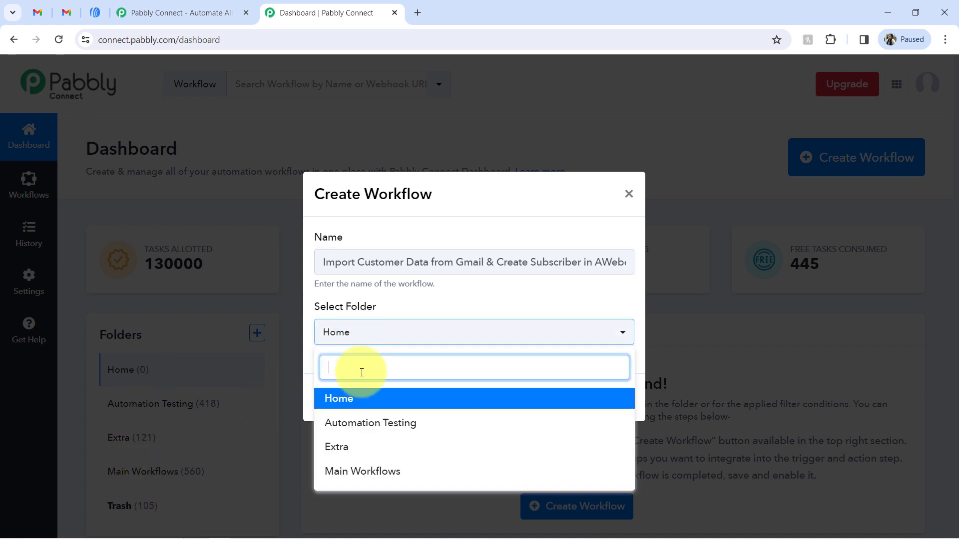
{"action": "left_click", "coordinate": [348, 480]}
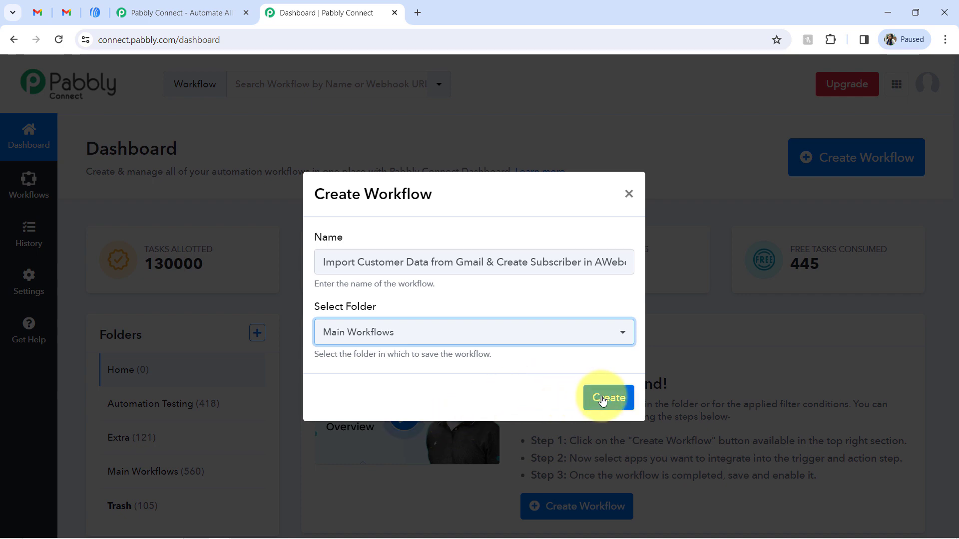
{"action": "left_click", "coordinate": [602, 399]}
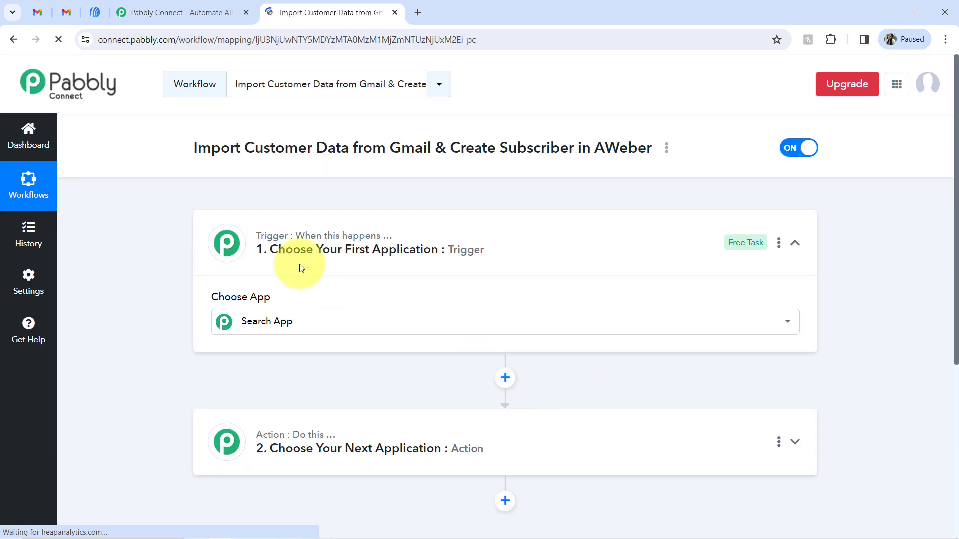
Examine the new workflow's trigger and action sections and its title, leaving the trigger's app selection open
{"action": "left_click", "coordinate": [310, 323]}
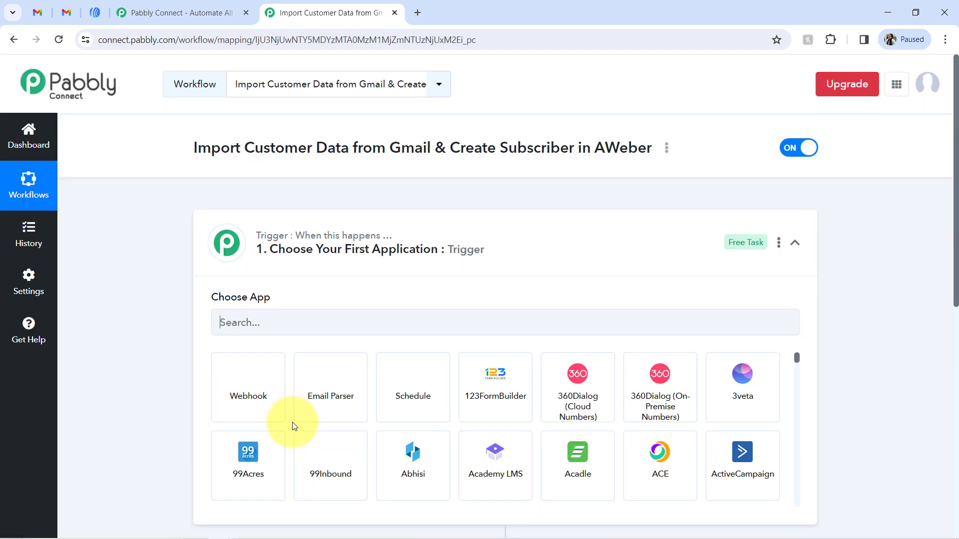
{"action": "left_click", "coordinate": [241, 249]}
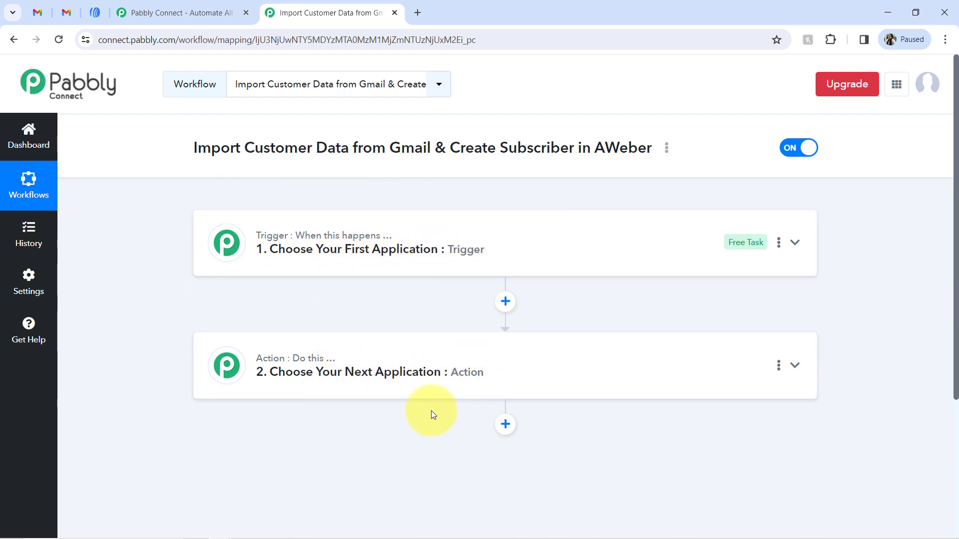
{"action": "left_click", "coordinate": [410, 268]}
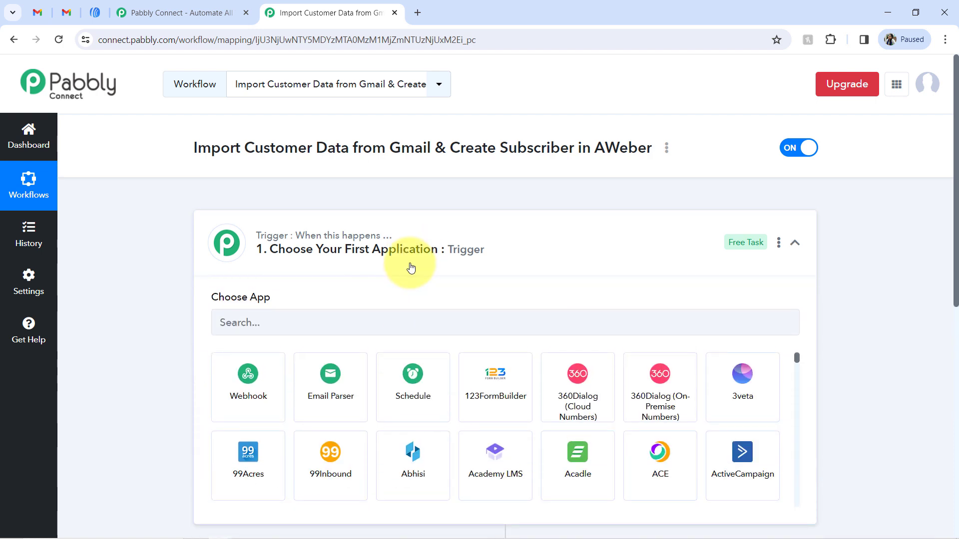
{"action": "triple_click", "coordinate": [322, 149]}
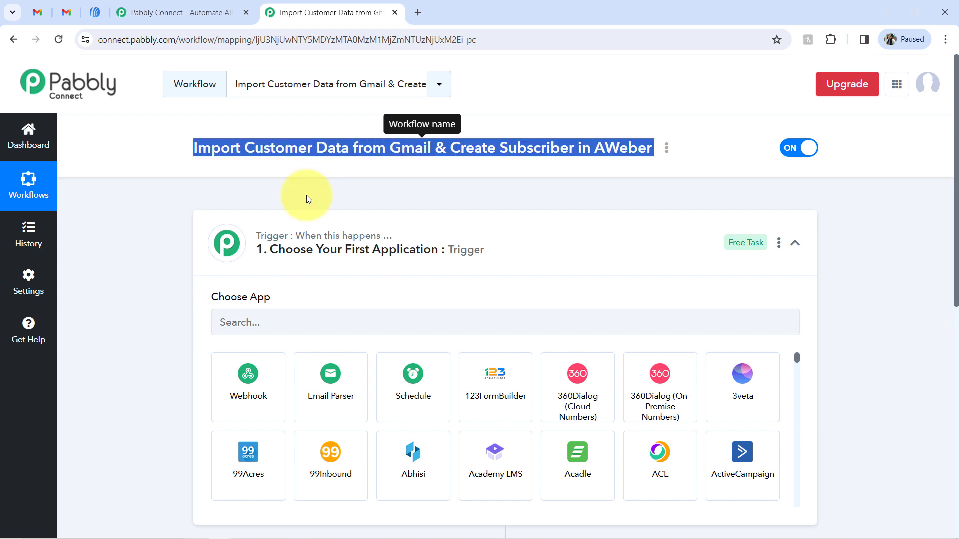
Recheck the INR 1600 sale email in Gmail and return to the trigger app selection in Pabbly Connect
{"action": "left_click", "coordinate": [265, 318]}
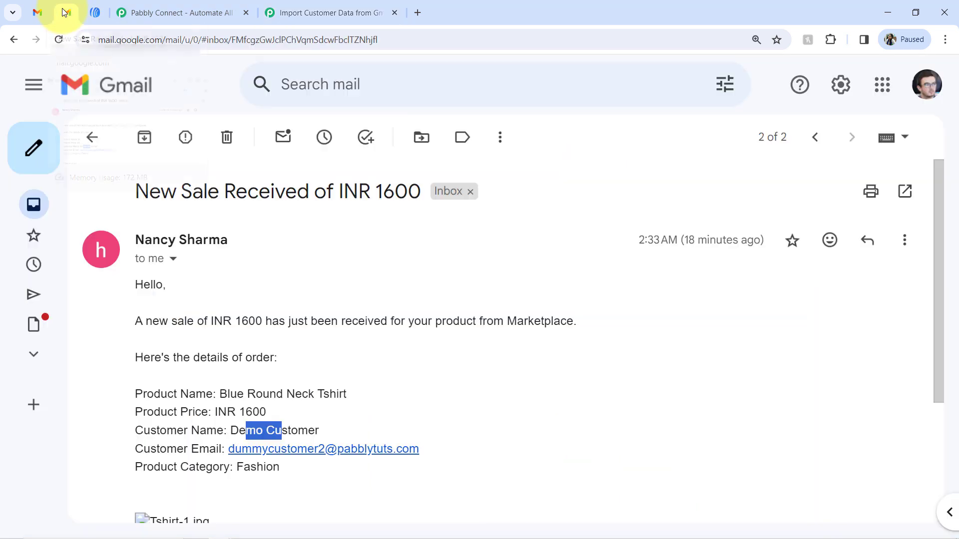
{"action": "left_click", "coordinate": [65, 12]}
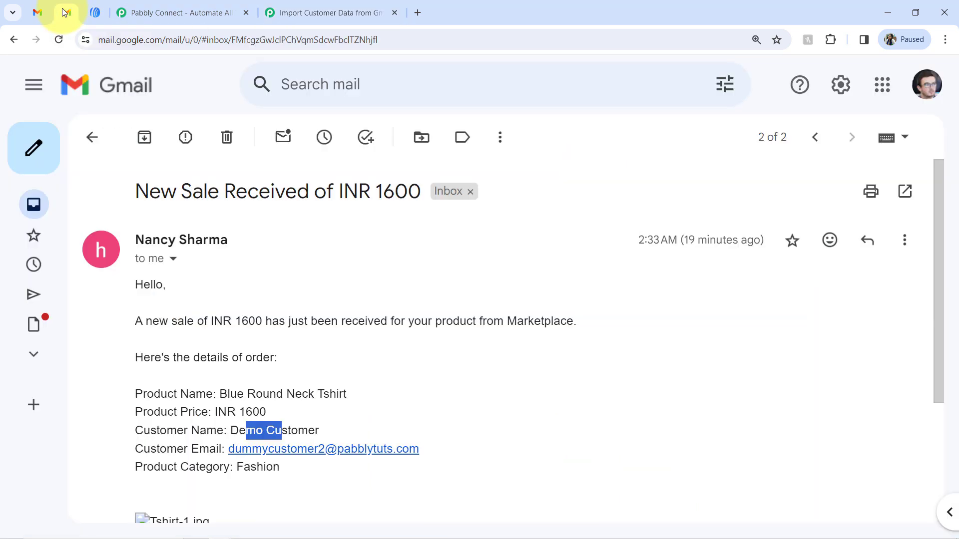
{"action": "left_click", "coordinate": [321, 12]}
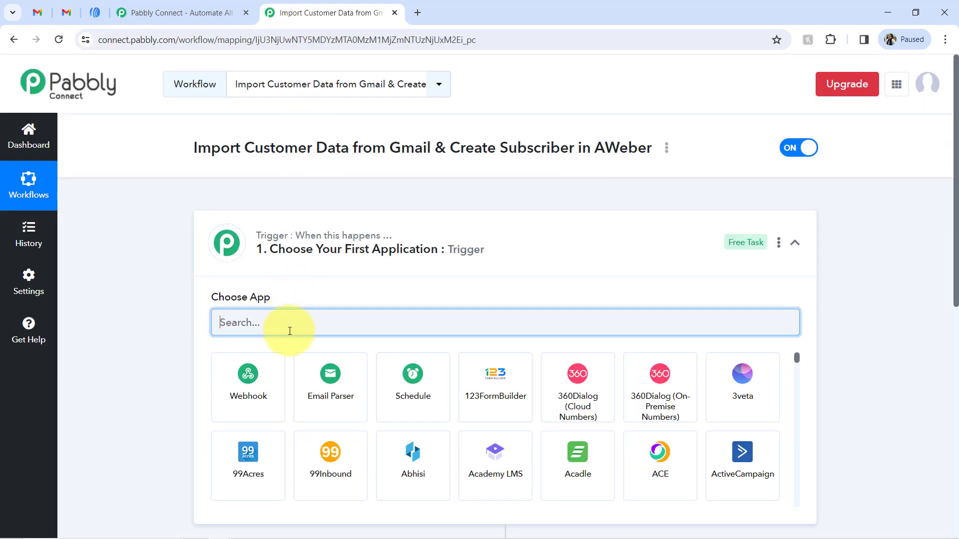
{"action": "type", "text": "gmail"}
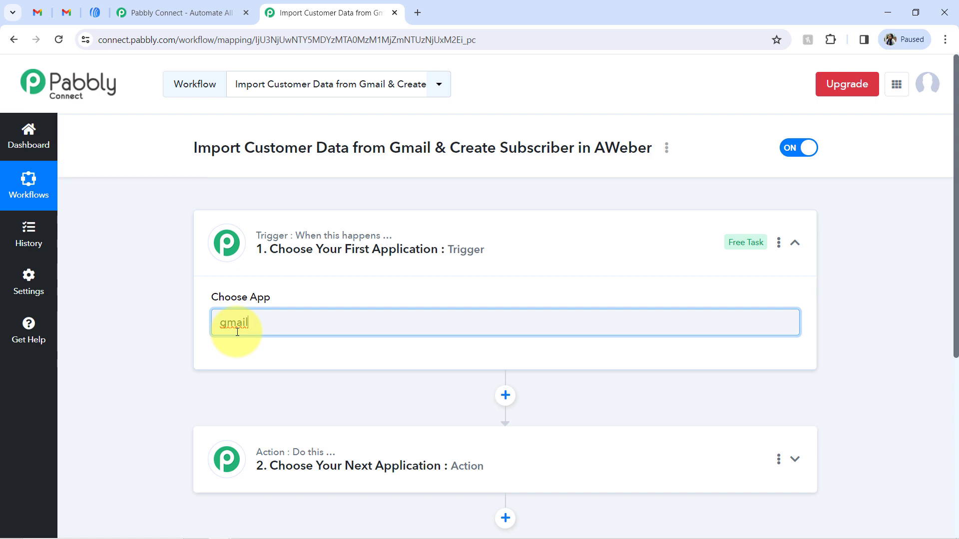
{"action": "key", "text": "BackSpace"}
{"action": "key", "text": "BackSpace"}
{"action": "key", "text": "BackSpace"}
{"action": "key", "text": "BackSpace"}
{"action": "key", "text": "BackSpace"}
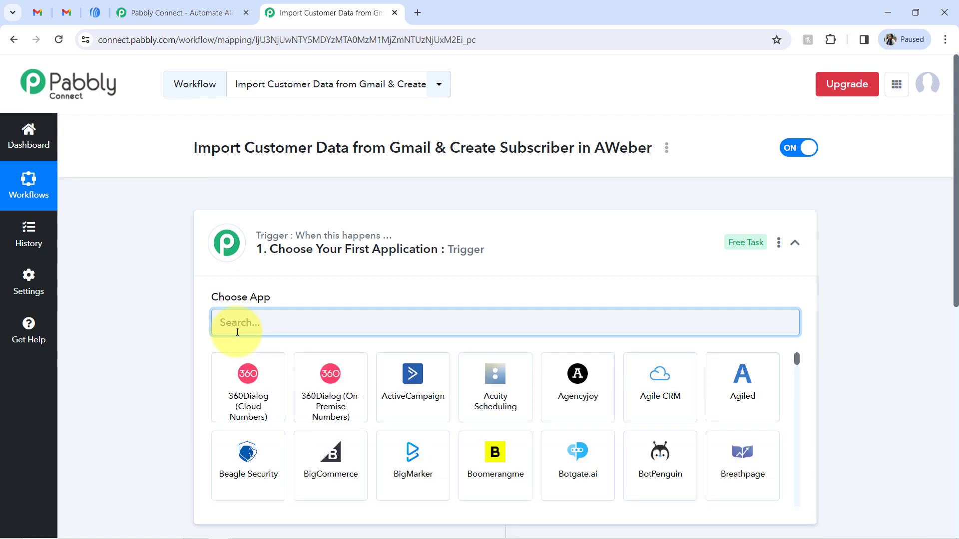
Search the trigger apps for "email" and choose Email Parser by Pabbly as the workflow's trigger
{"action": "type", "text": "email"}
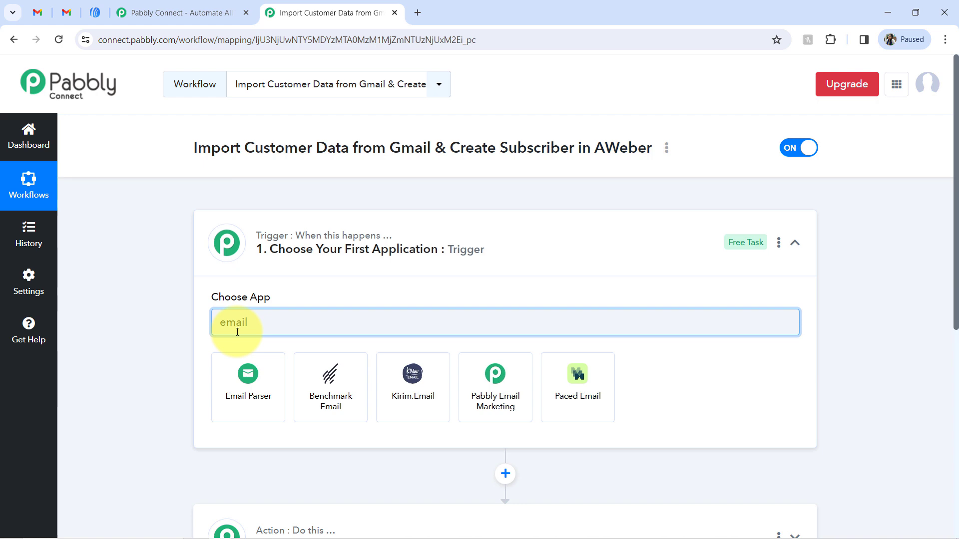
{"action": "left_click", "coordinate": [252, 380]}
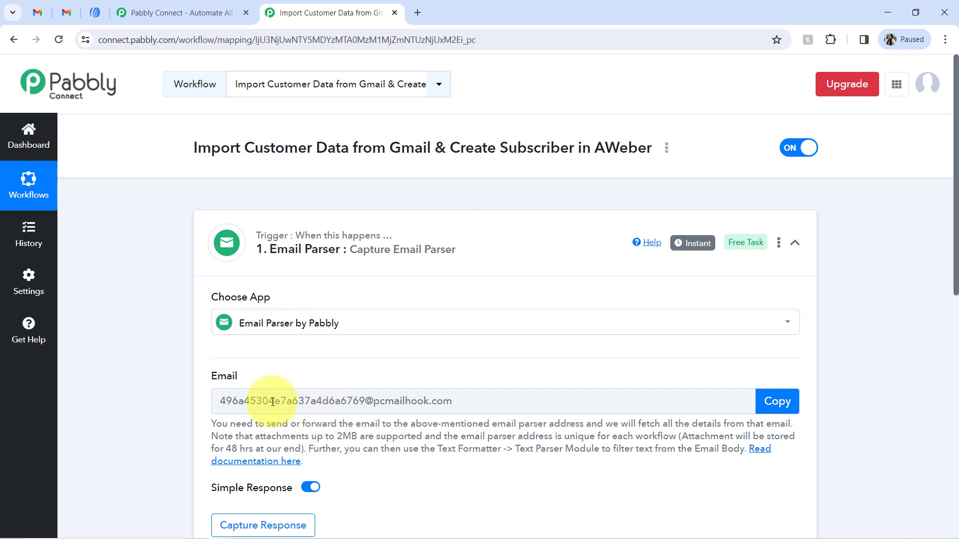
Copy the trigger's parser email address and start capturing the email parser response
{"action": "left_click_drag", "start_coordinate": [216, 425], "coordinate": [300, 439]}
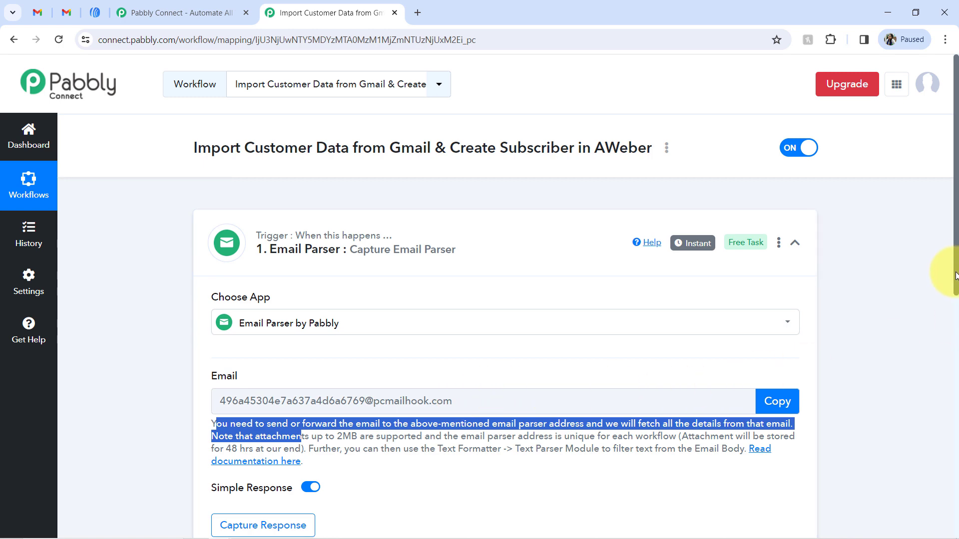
{"action": "left_click_drag", "start_coordinate": [955, 275], "coordinate": [953, 310]}
{"action": "left_click", "coordinate": [774, 325]}
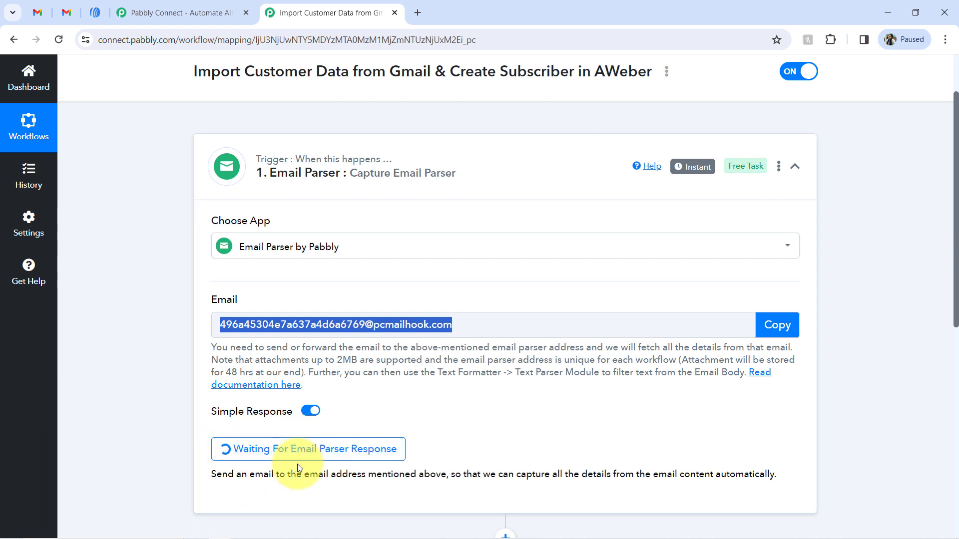
Switch to Gmail and open the Forwarding and POP/IMAP section of the full settings
{"action": "left_click", "coordinate": [66, 12]}
{"action": "left_click_drag", "start_coordinate": [240, 430], "coordinate": [331, 460]}
{"action": "left_click", "coordinate": [103, 148]}
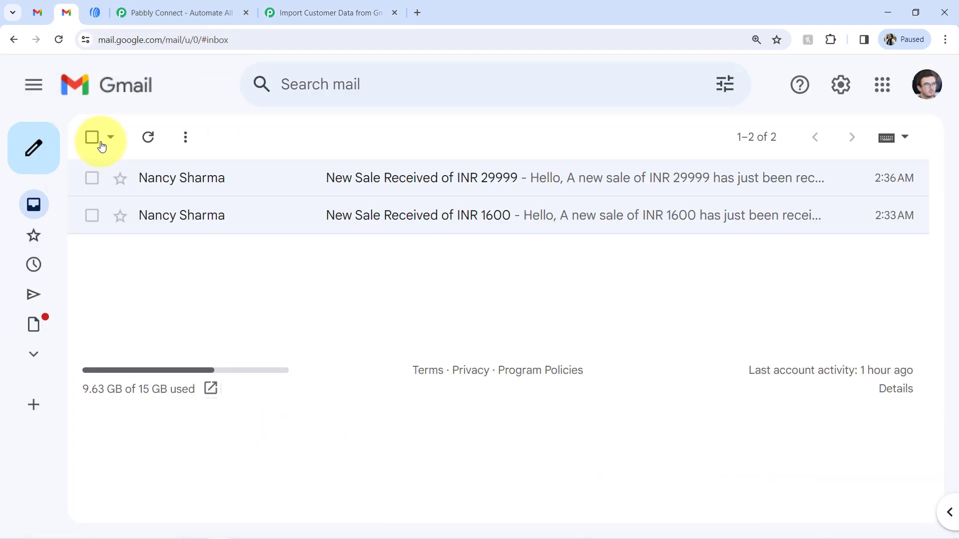
{"action": "left_click", "coordinate": [832, 89]}
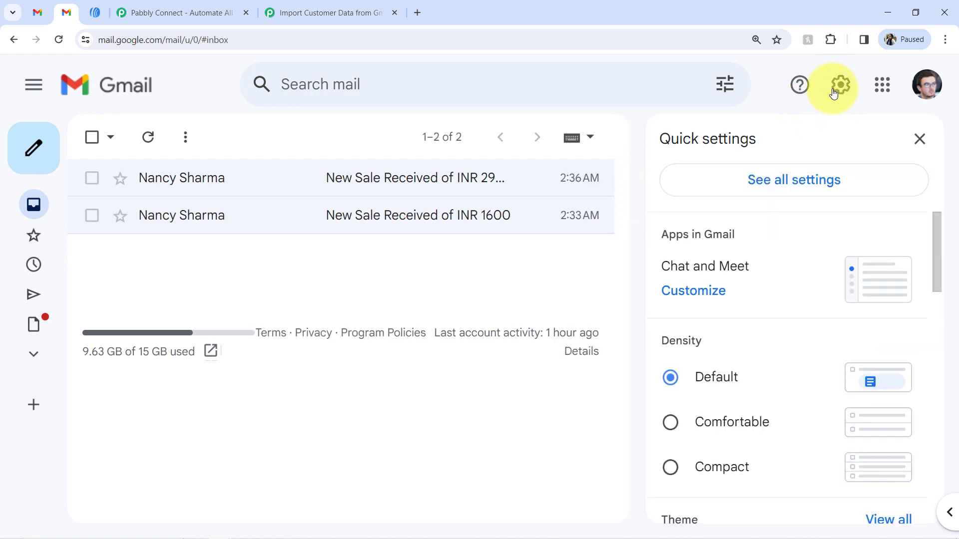
{"action": "left_click", "coordinate": [788, 177]}
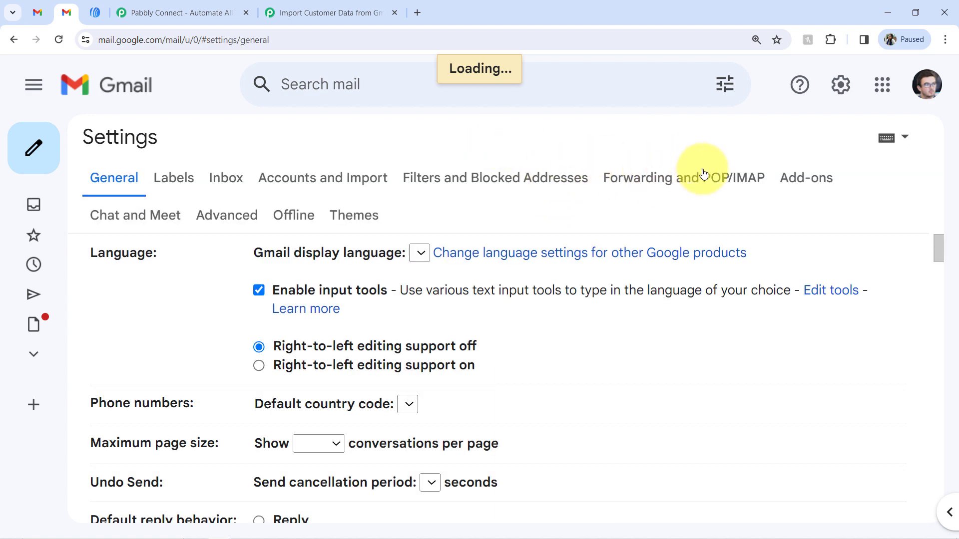
{"action": "left_click", "coordinate": [730, 179]}
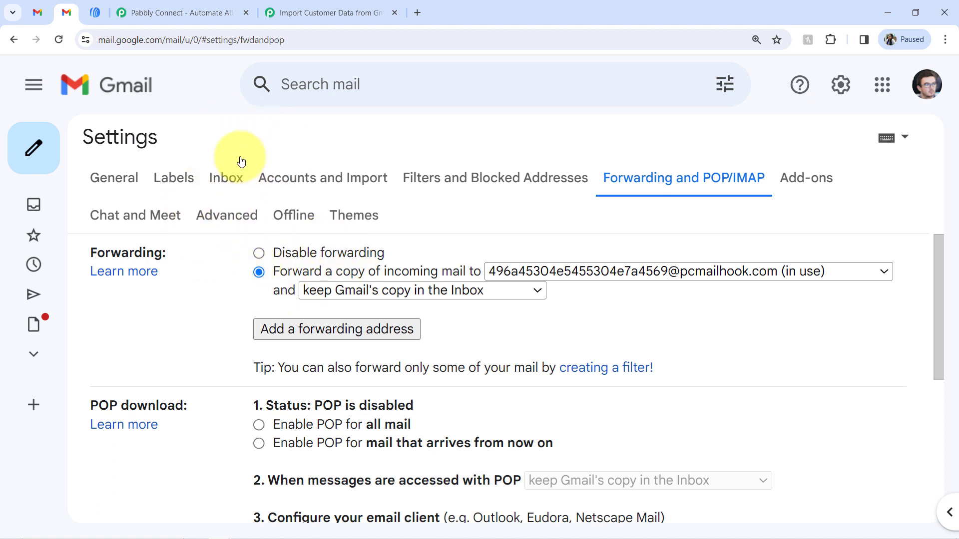
{"action": "left_click", "coordinate": [299, 12]}
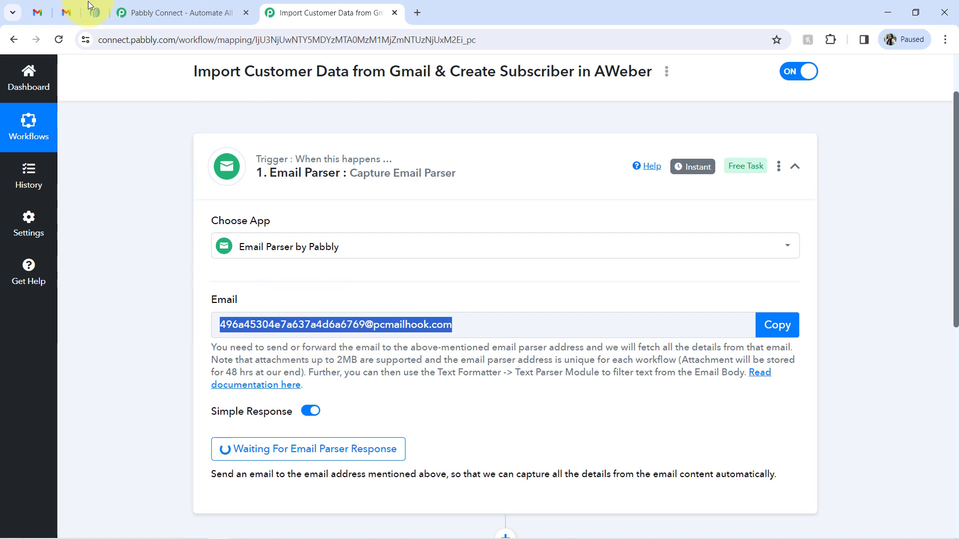
{"action": "left_click", "coordinate": [66, 12]}
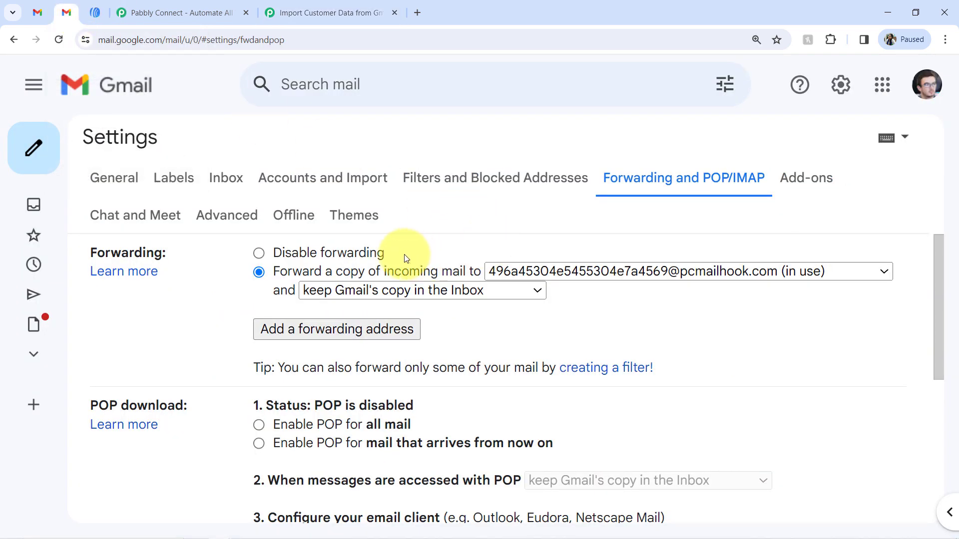
Remove the forwarding address currently in use from Gmail and confirm the removal
{"action": "left_click", "coordinate": [559, 274]}
{"action": "left_click", "coordinate": [522, 322]}
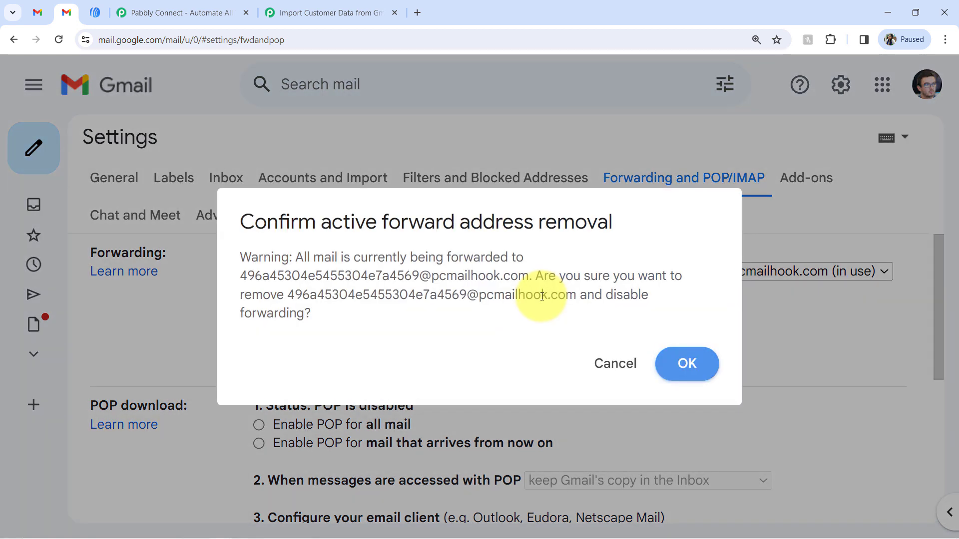
{"action": "left_click", "coordinate": [670, 369]}
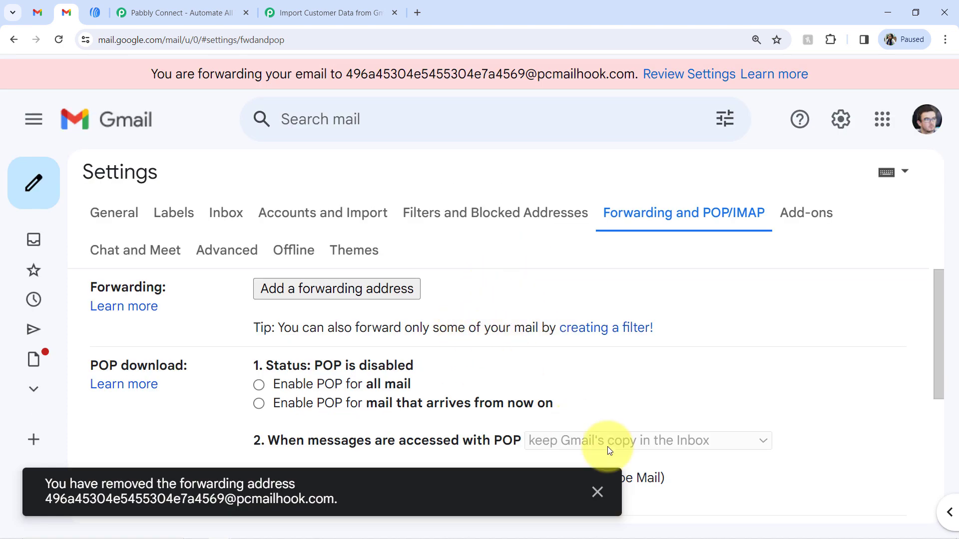
{"action": "left_click", "coordinate": [596, 493]}
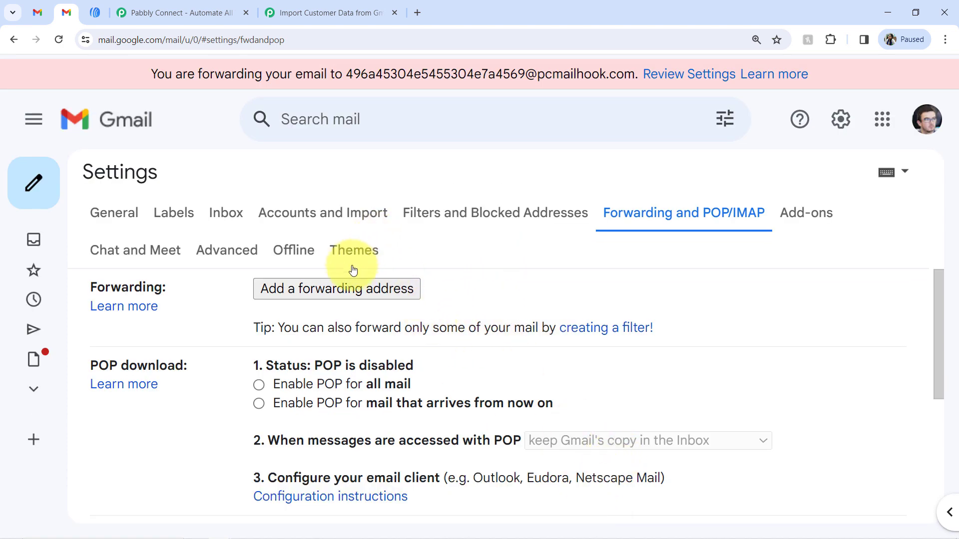
Add the copied parser email address as a new Gmail forwarding address and request its confirmation link
{"action": "left_click", "coordinate": [316, 292]}
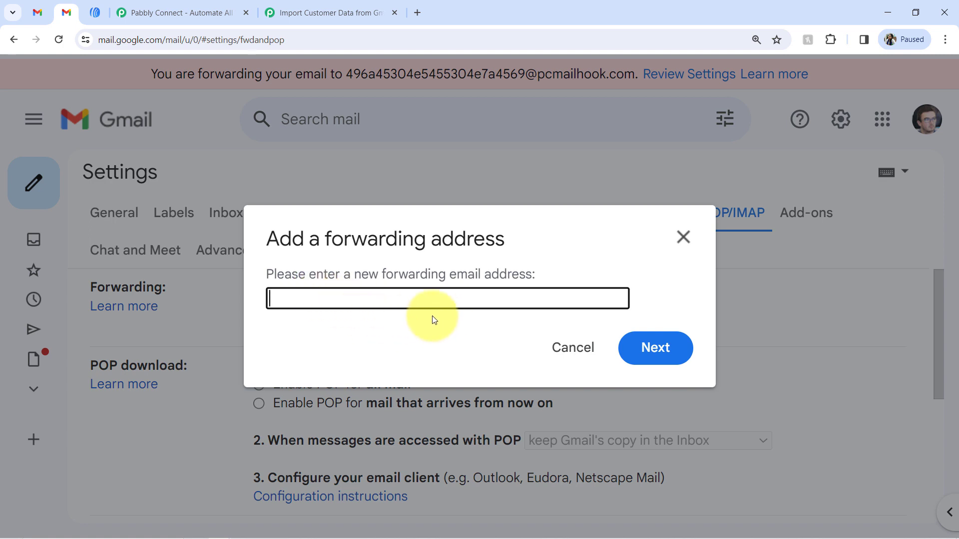
{"action": "key", "text": "ctrl+v"}
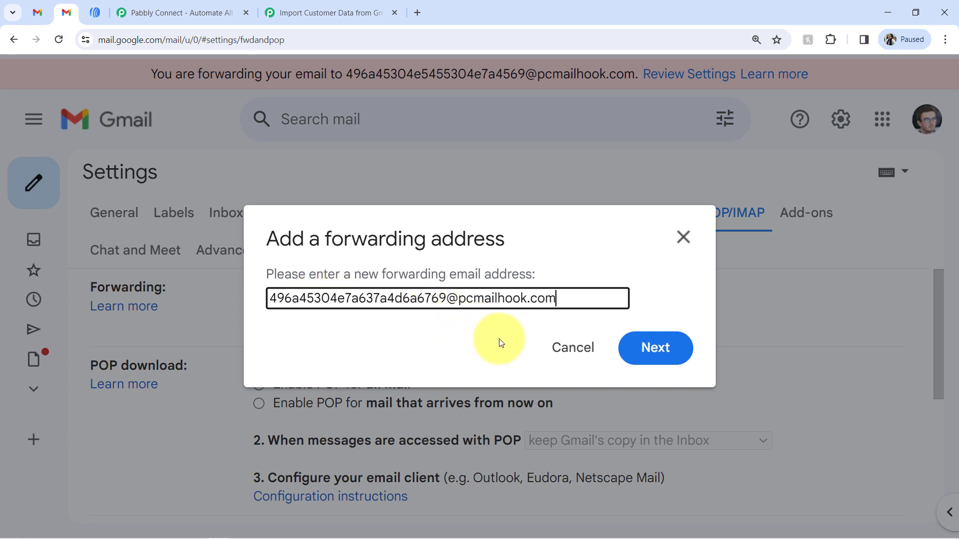
{"action": "left_click", "coordinate": [648, 356]}
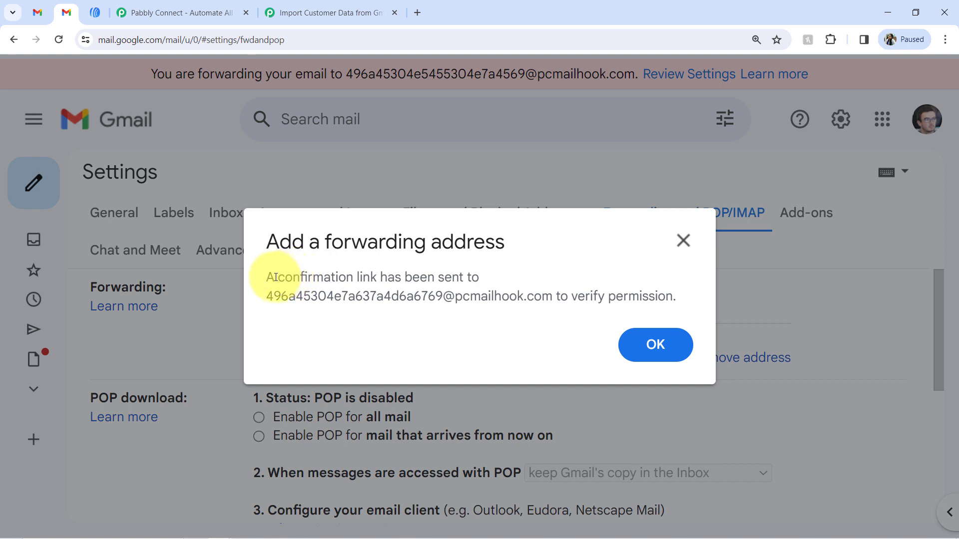
{"action": "left_click_drag", "start_coordinate": [276, 277], "coordinate": [470, 294]}
{"action": "left_click", "coordinate": [375, 314]}
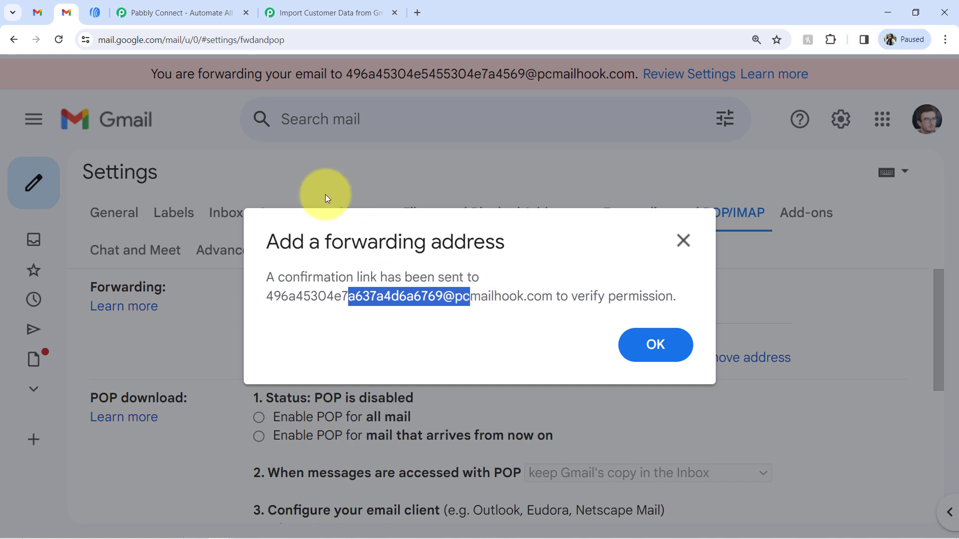
Return to the Pabbly Connect workflow and copy the forwarding confirmation link from the captured response's Body Text
{"action": "left_click", "coordinate": [325, 12]}
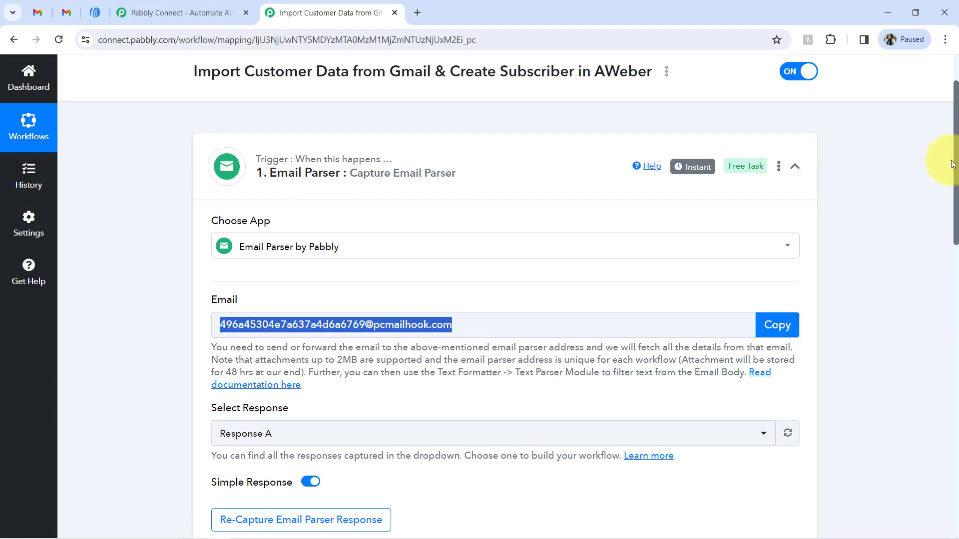
{"action": "left_click_drag", "start_coordinate": [950, 166], "coordinate": [944, 268]}
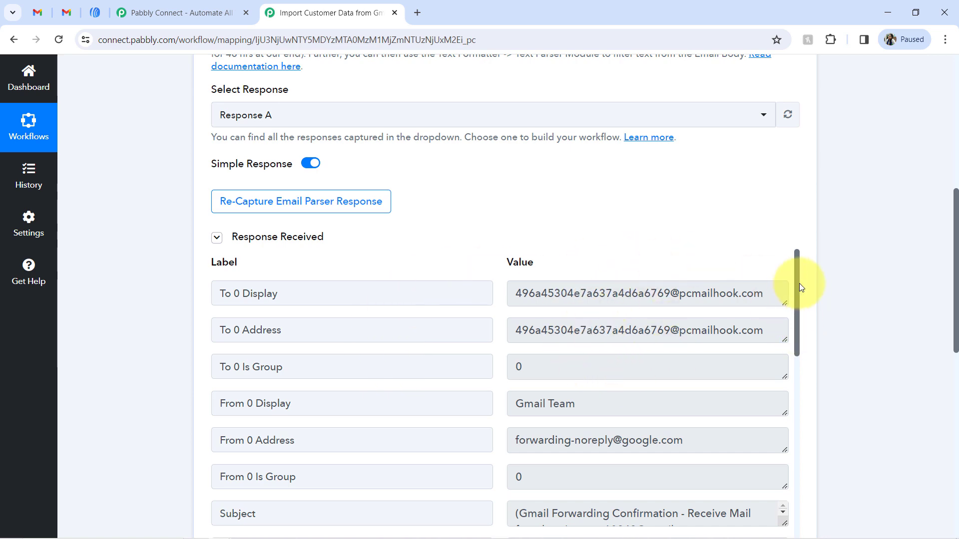
{"action": "left_click_drag", "start_coordinate": [798, 283], "coordinate": [756, 531]}
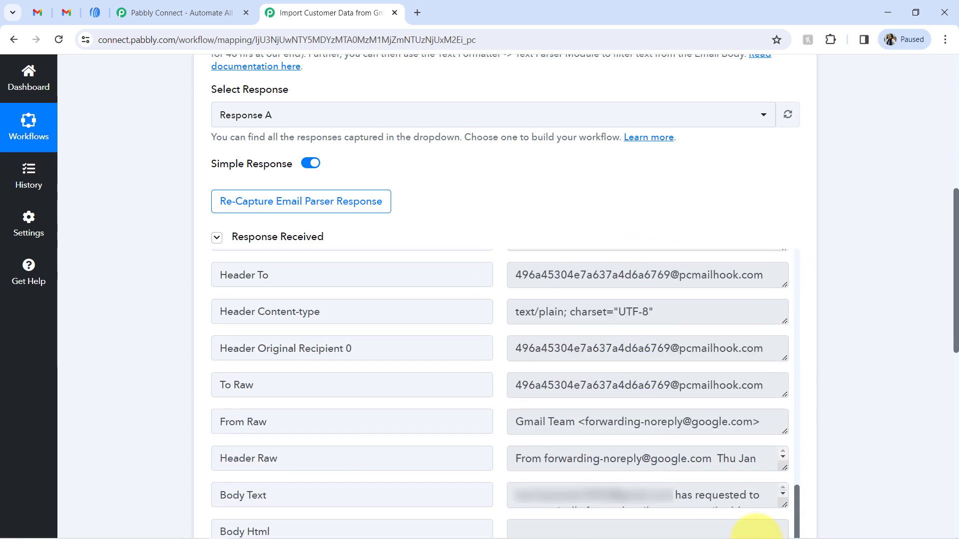
{"action": "double_click", "coordinate": [255, 495]}
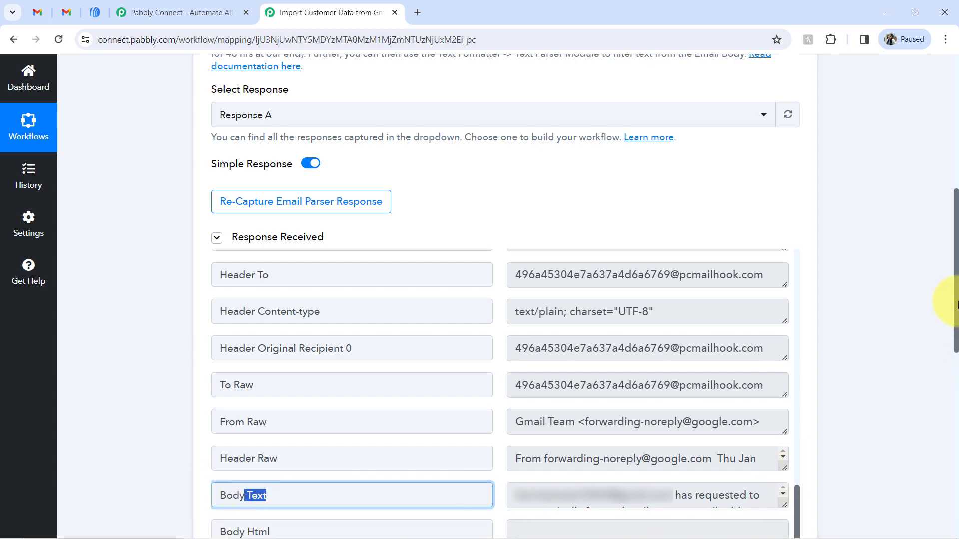
{"action": "left_click_drag", "start_coordinate": [956, 305], "coordinate": [954, 385]}
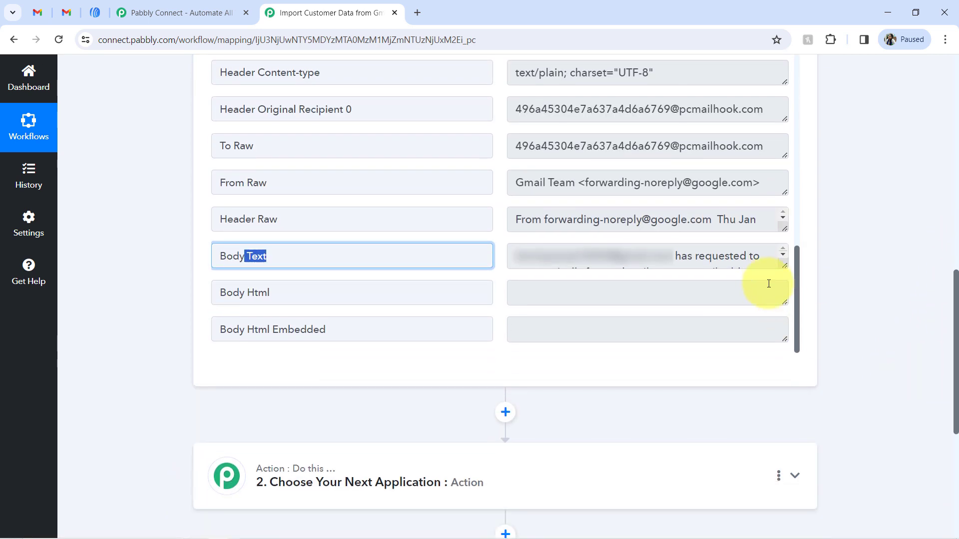
{"action": "left_click_drag", "start_coordinate": [785, 267], "coordinate": [787, 352]}
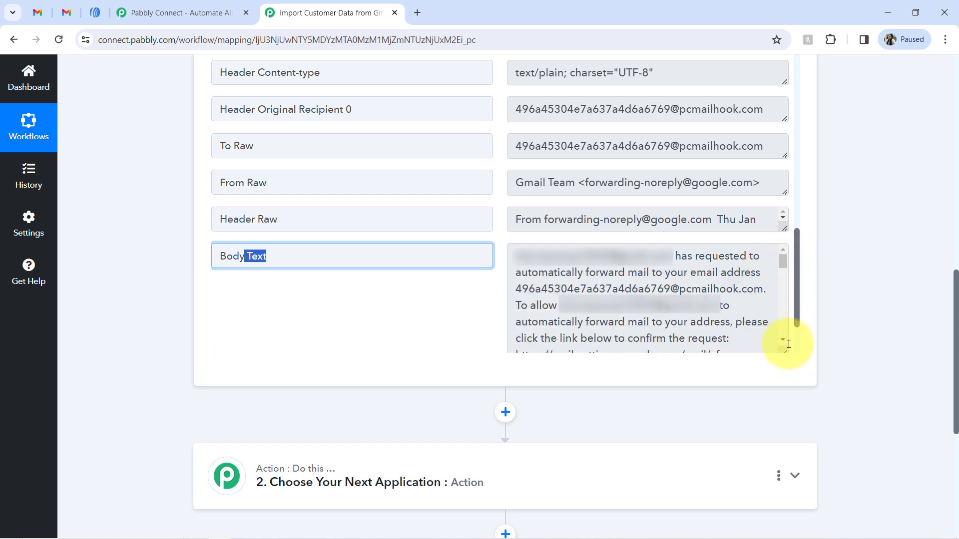
{"action": "scroll", "coordinate": [799, 284], "scroll_direction": "down", "scroll_amount": 2}
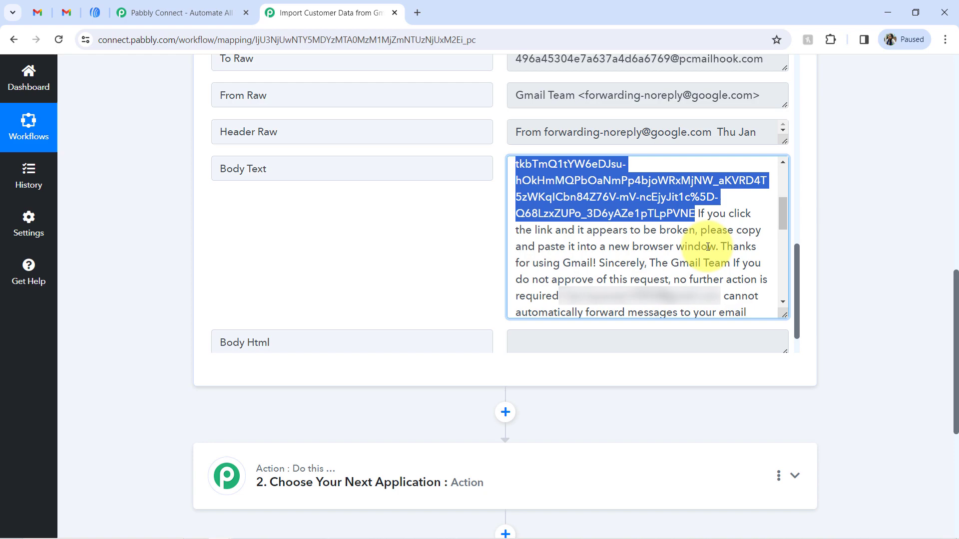
Open the copied confirmation link in a new browser tab, confirm the mail forwarding, and close that tab
{"action": "key", "text": "ctrl+t"}
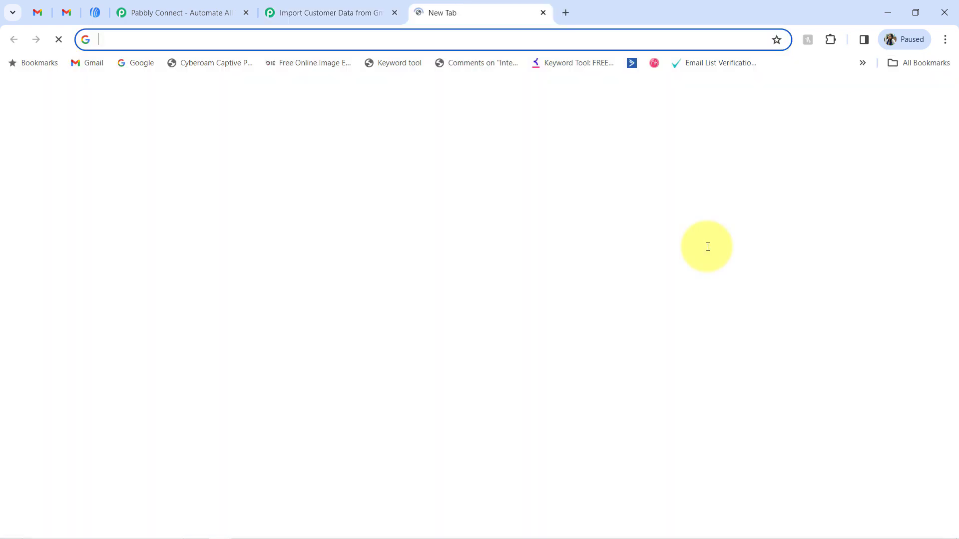
{"action": "key", "text": "ctrl+v"}
{"action": "key", "text": "Return"}
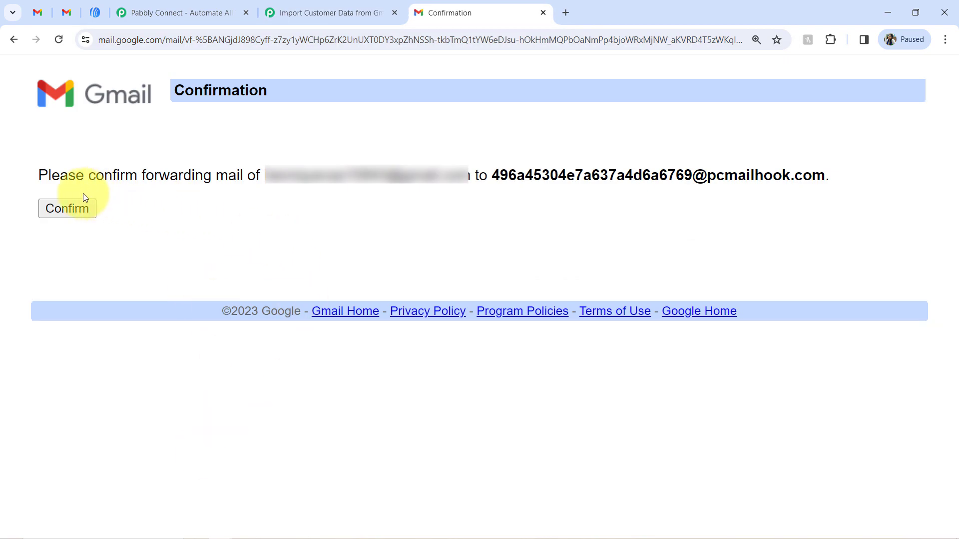
{"action": "left_click", "coordinate": [56, 208]}
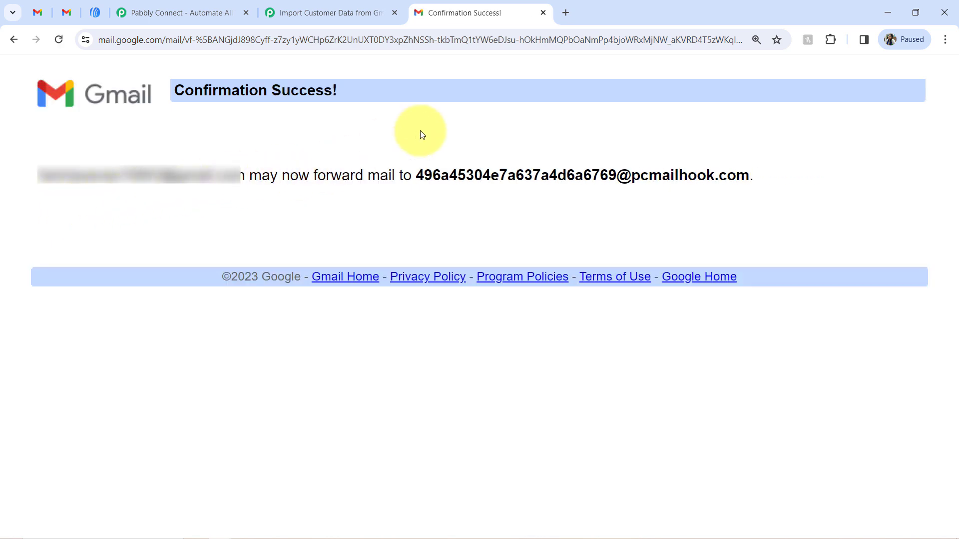
{"action": "left_click", "coordinate": [543, 12]}
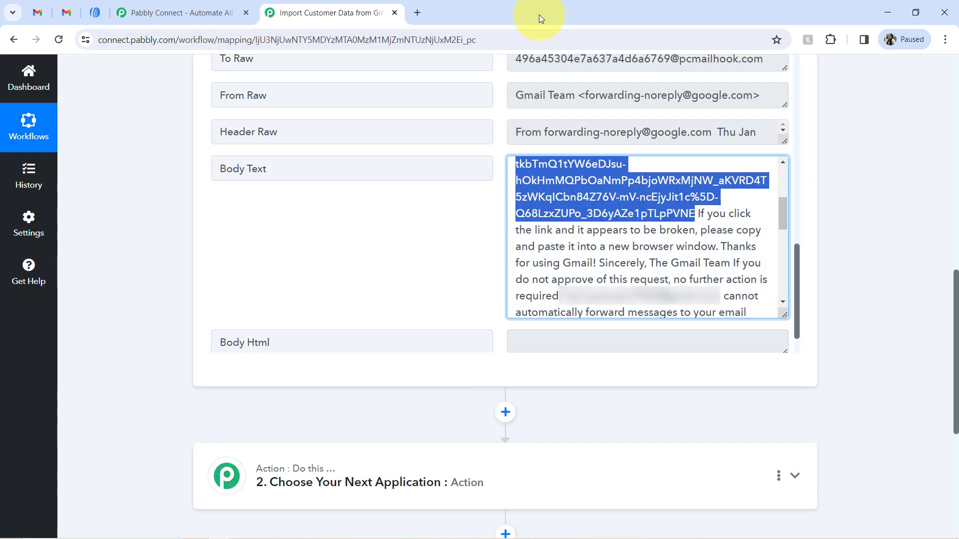
Reload Gmail's forwarding settings, enable forwarding a copy of incoming mail to the parser address, save, and return to Pabbly Connect
{"action": "left_click", "coordinate": [67, 12]}
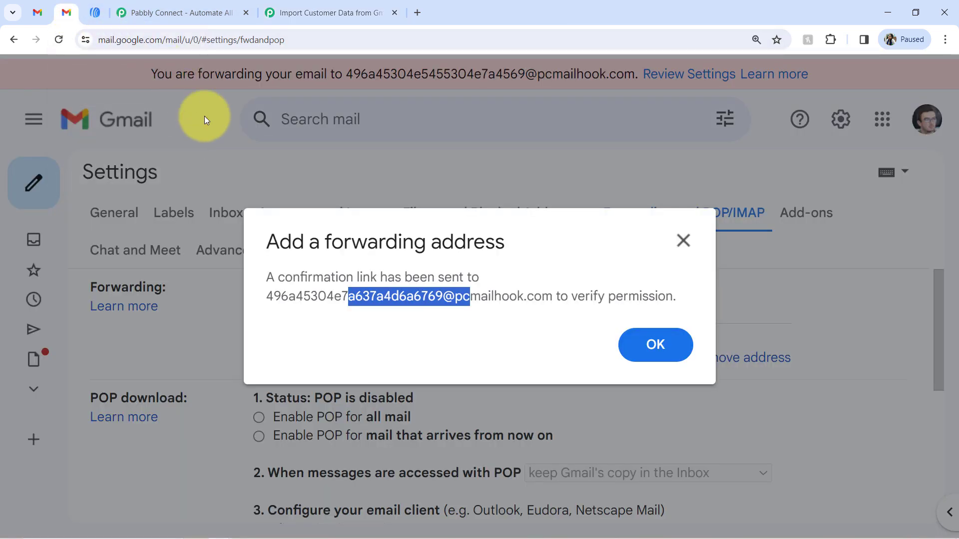
{"action": "left_click", "coordinate": [652, 342]}
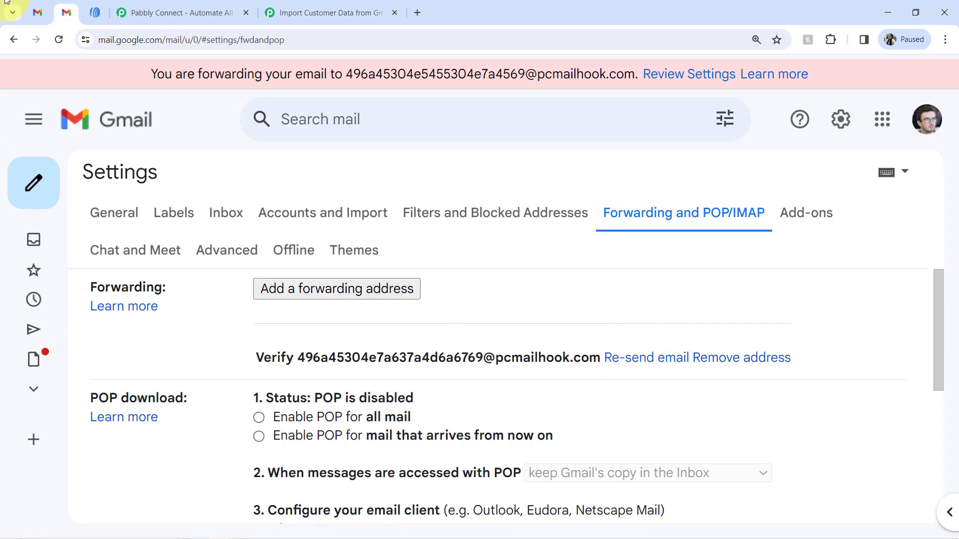
{"action": "left_click", "coordinate": [58, 42]}
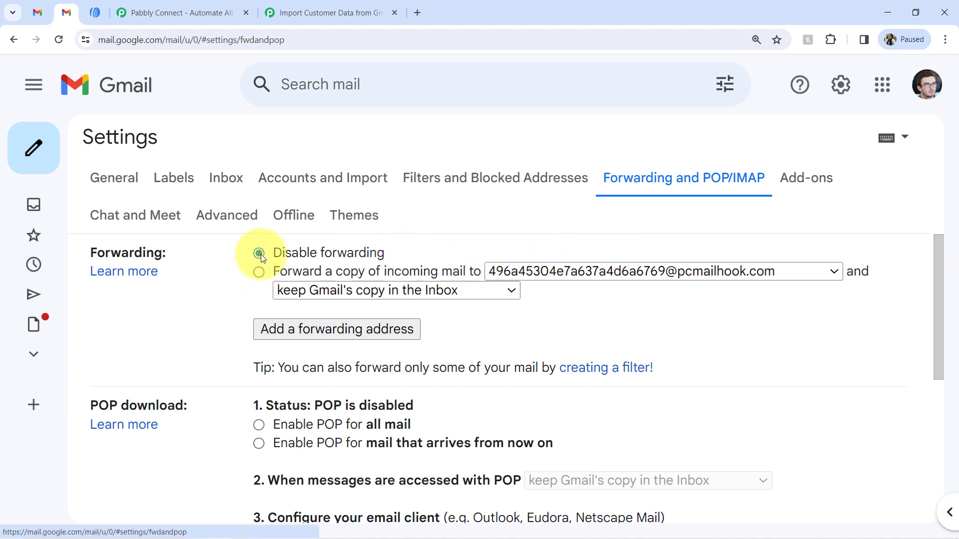
{"action": "left_click", "coordinate": [255, 274]}
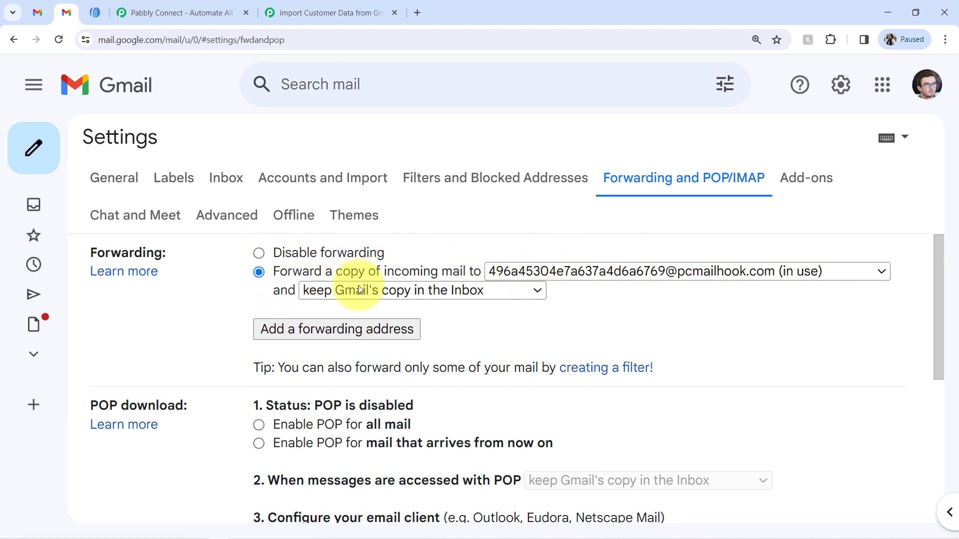
{"action": "scroll", "coordinate": [939, 300], "scroll_direction": "down", "scroll_amount": 2}
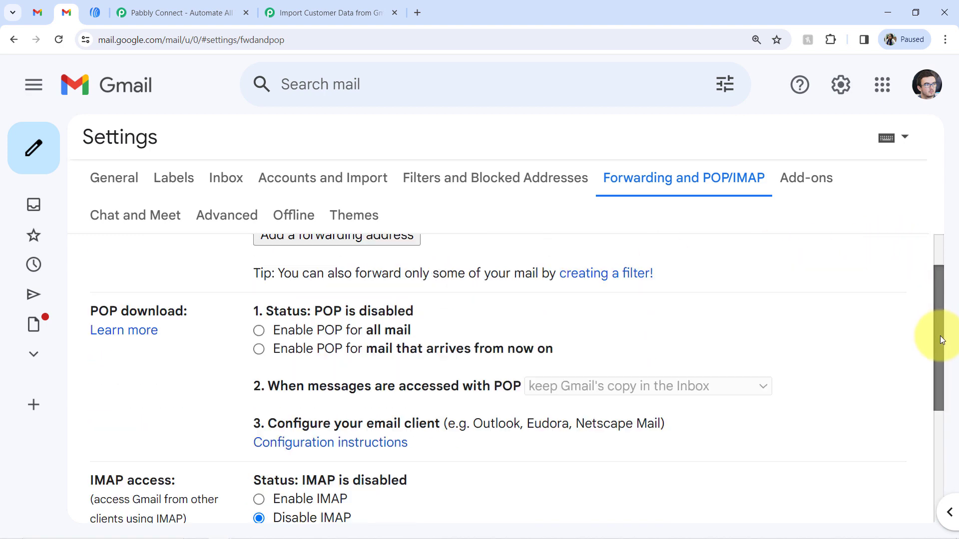
{"action": "left_click_drag", "start_coordinate": [940, 340], "coordinate": [944, 483]}
{"action": "left_click", "coordinate": [511, 427]}
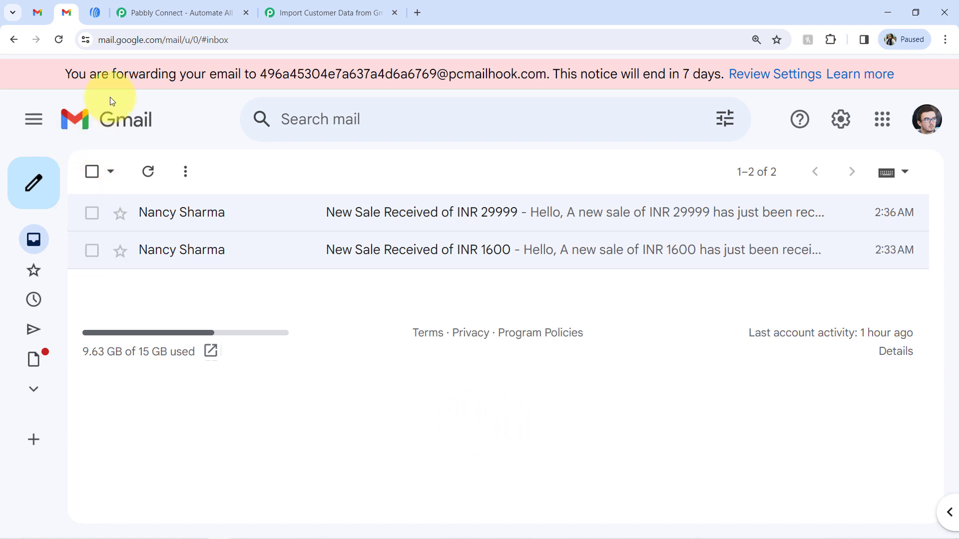
{"action": "left_click", "coordinate": [289, 12]}
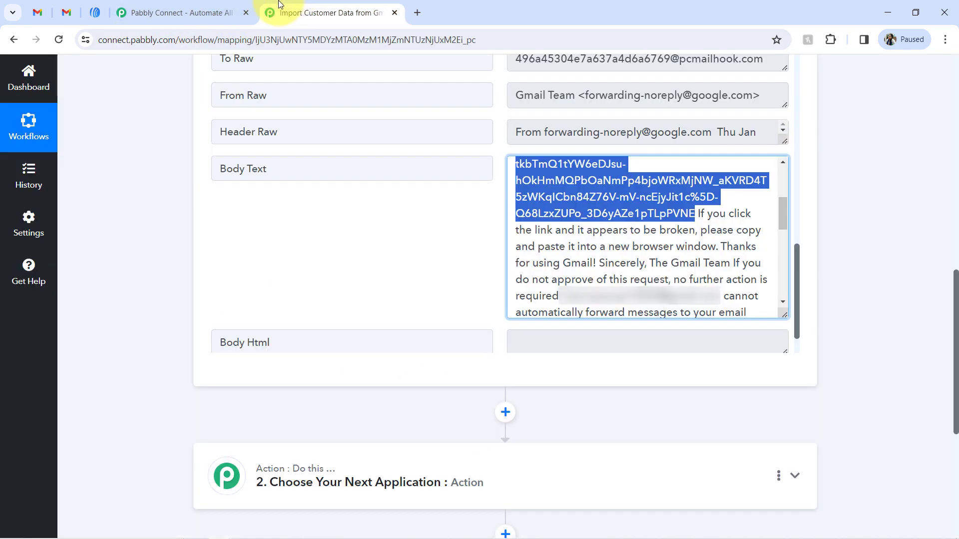
Check the notice about forwarding to the parser address in the receiving Gmail inbox and return to the Pabbly Connect workflow
{"action": "left_click", "coordinate": [64, 11]}
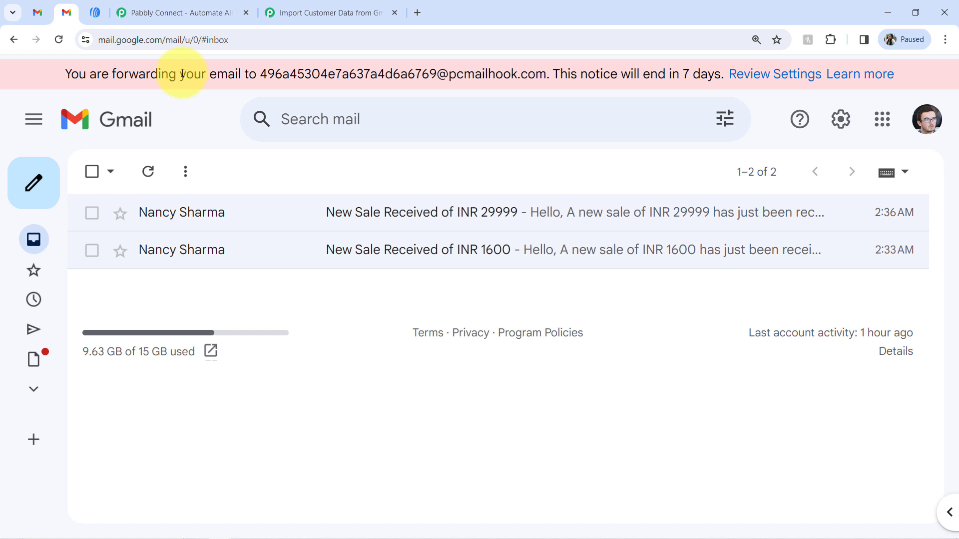
{"action": "left_click_drag", "start_coordinate": [244, 74], "coordinate": [528, 66]}
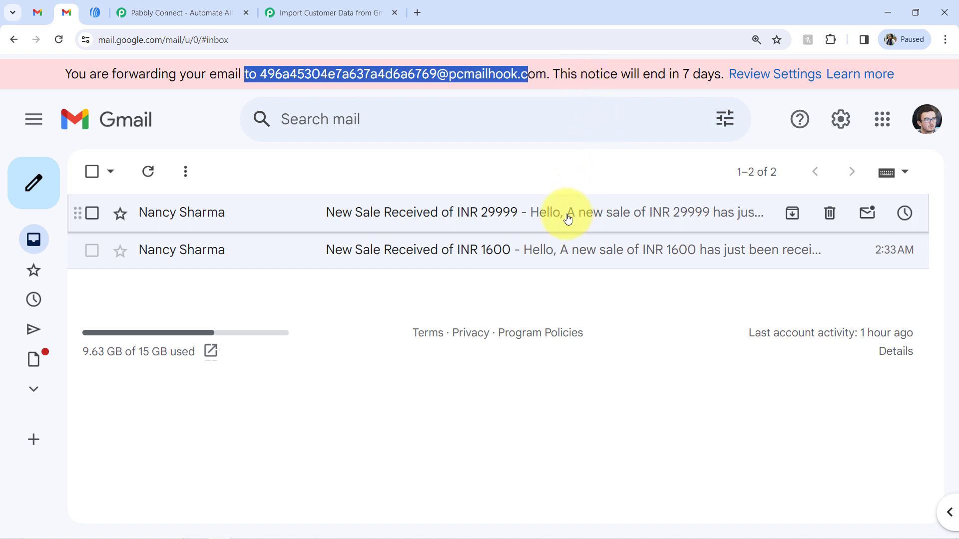
{"action": "left_click", "coordinate": [317, 12]}
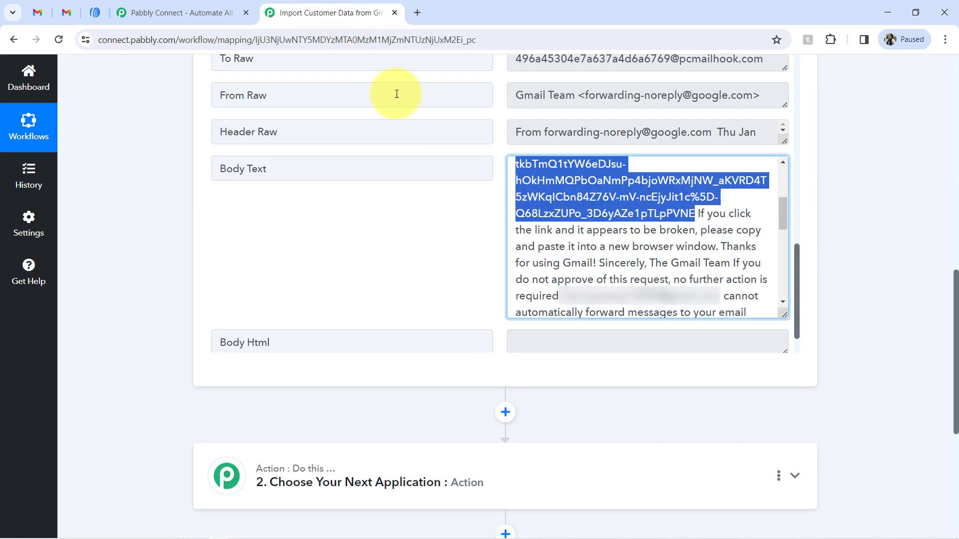
Re-capture the Email Parser trigger's response and confirm the recapture so the workflow waits for a new email
{"action": "left_click_drag", "start_coordinate": [956, 319], "coordinate": [915, 8]}
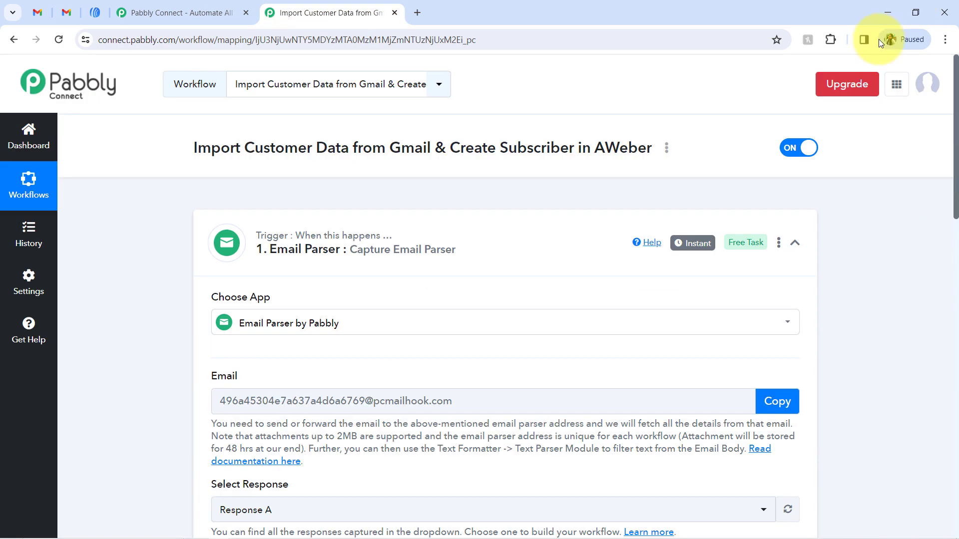
{"action": "left_click_drag", "start_coordinate": [954, 194], "coordinate": [954, 229]}
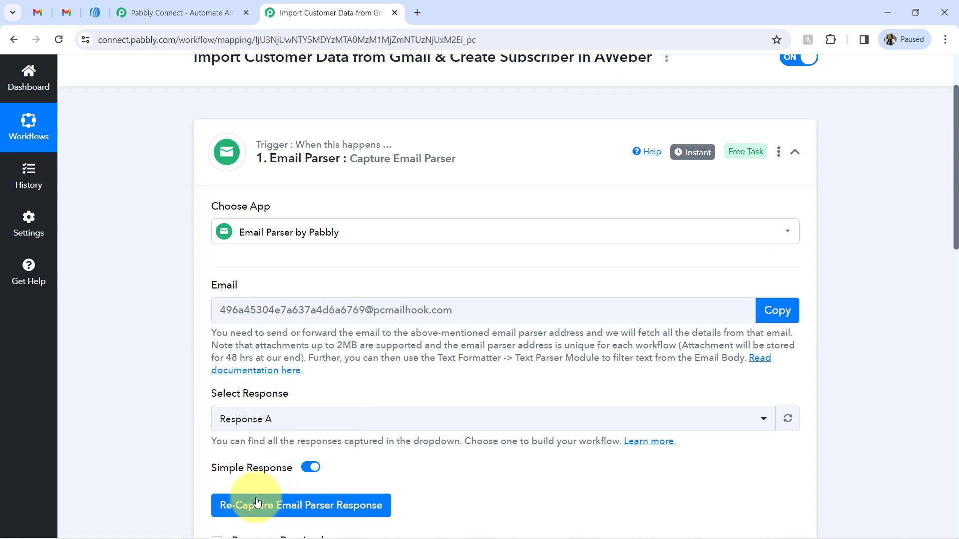
{"action": "left_click", "coordinate": [257, 502]}
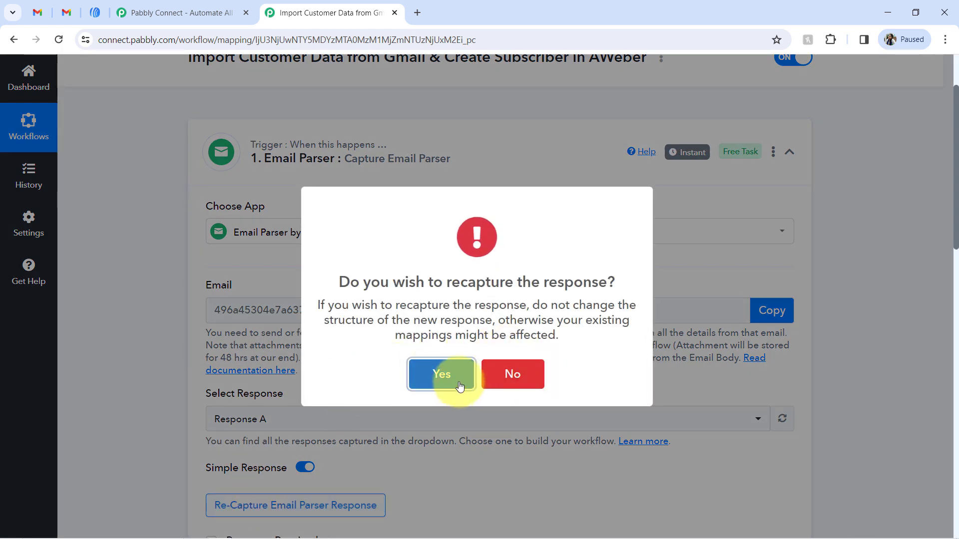
{"action": "left_click", "coordinate": [459, 386]}
{"action": "left_click", "coordinate": [67, 13]}
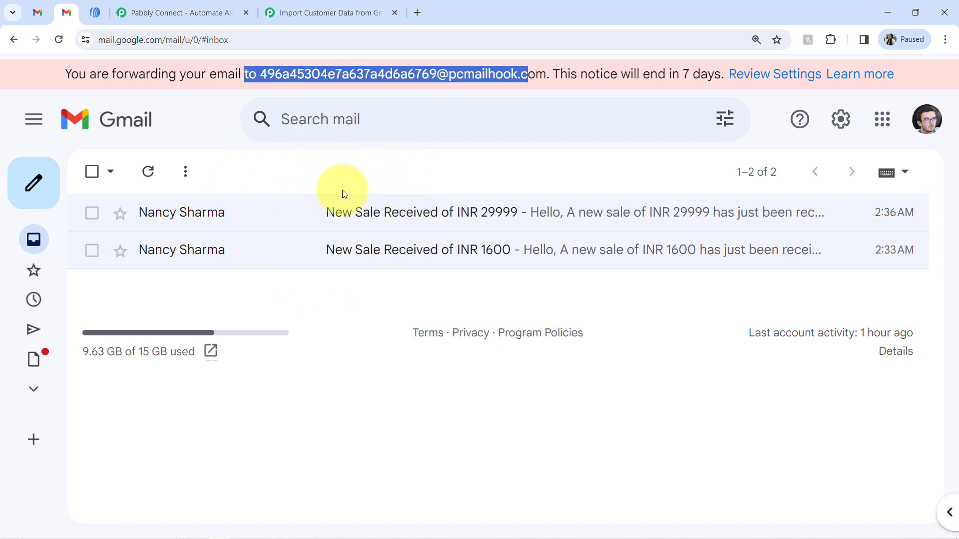
{"action": "left_click", "coordinate": [310, 12]}
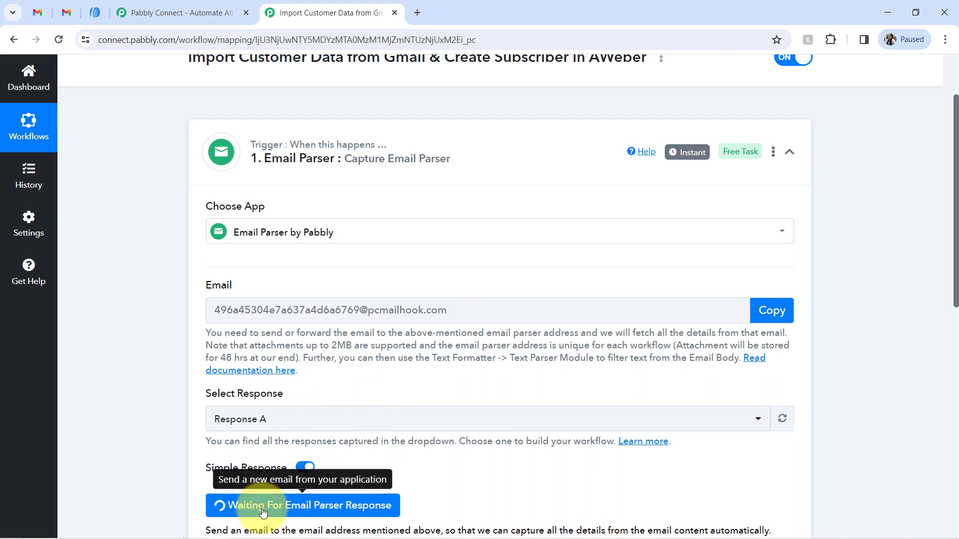
Switch to the sender's Gmail account and review the draft "New Sale Received of INR 32000", including its product, customer name and customer email
{"action": "left_click", "coordinate": [61, 14]}
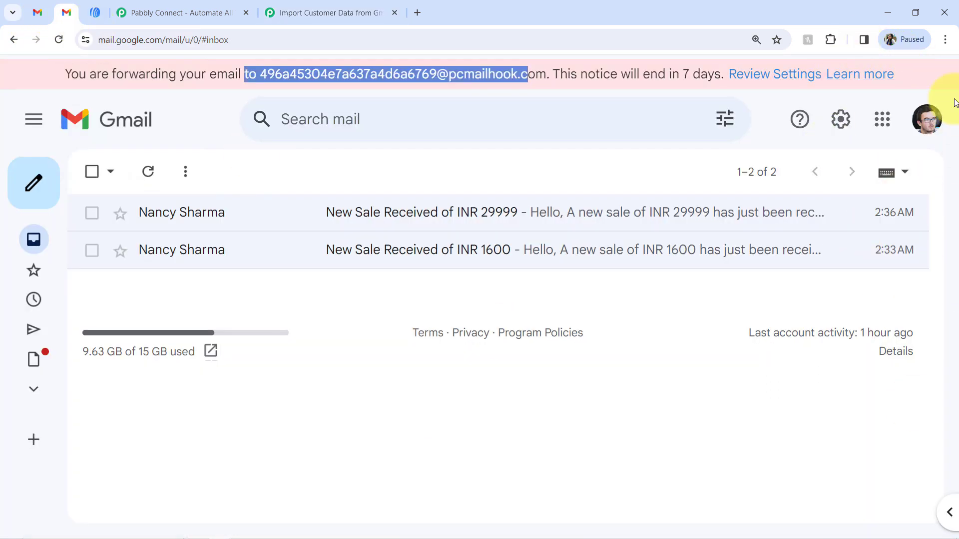
{"action": "left_click", "coordinate": [40, 13]}
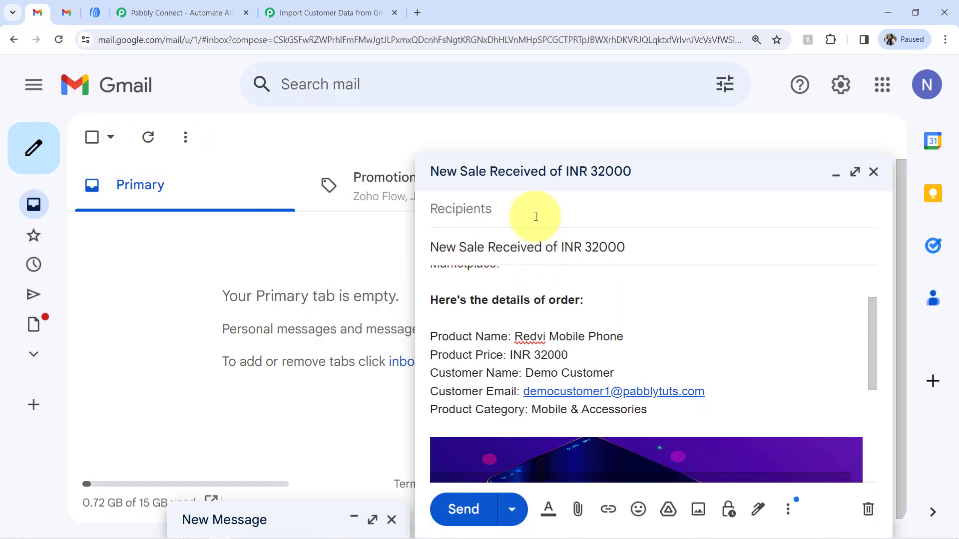
{"action": "left_click", "coordinate": [520, 209]}
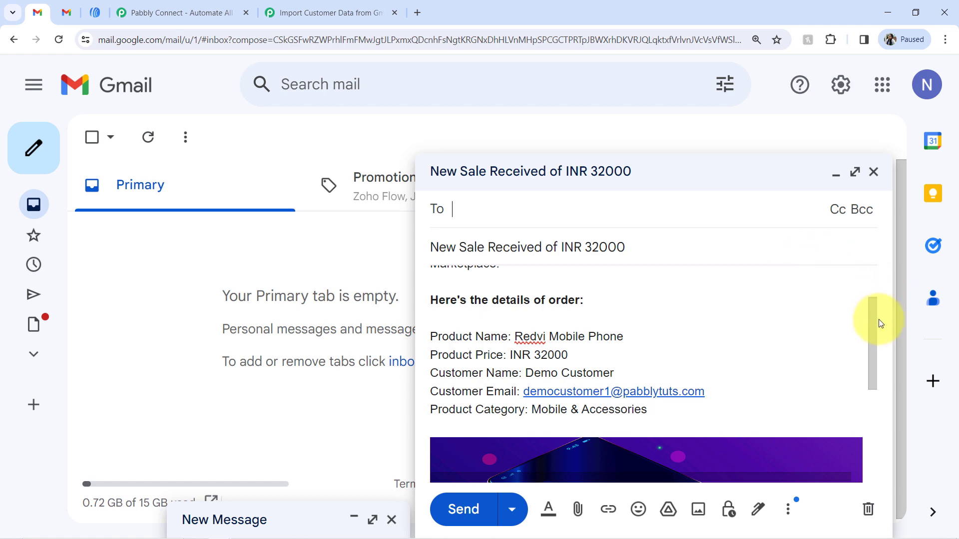
{"action": "left_click_drag", "start_coordinate": [873, 318], "coordinate": [861, 223]}
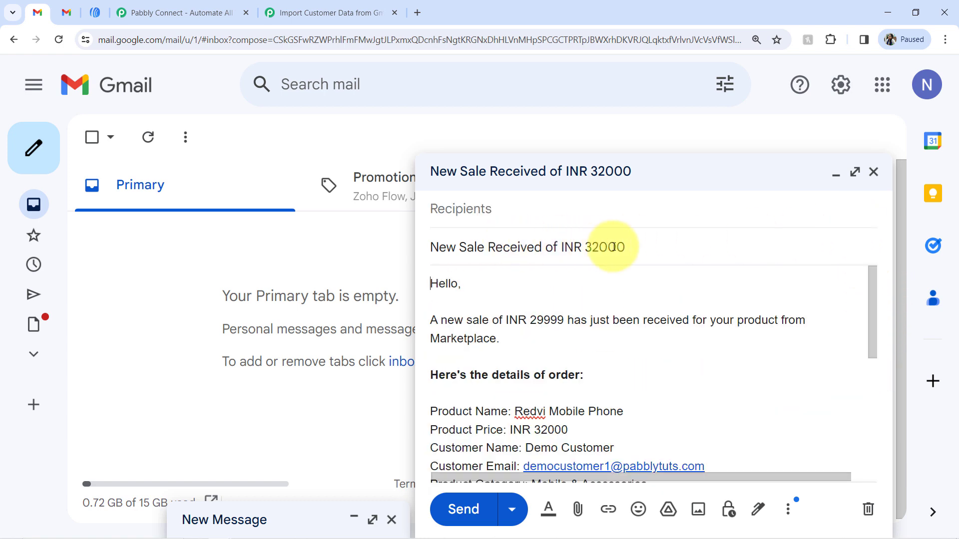
{"action": "left_click_drag", "start_coordinate": [573, 247], "coordinate": [626, 247]}
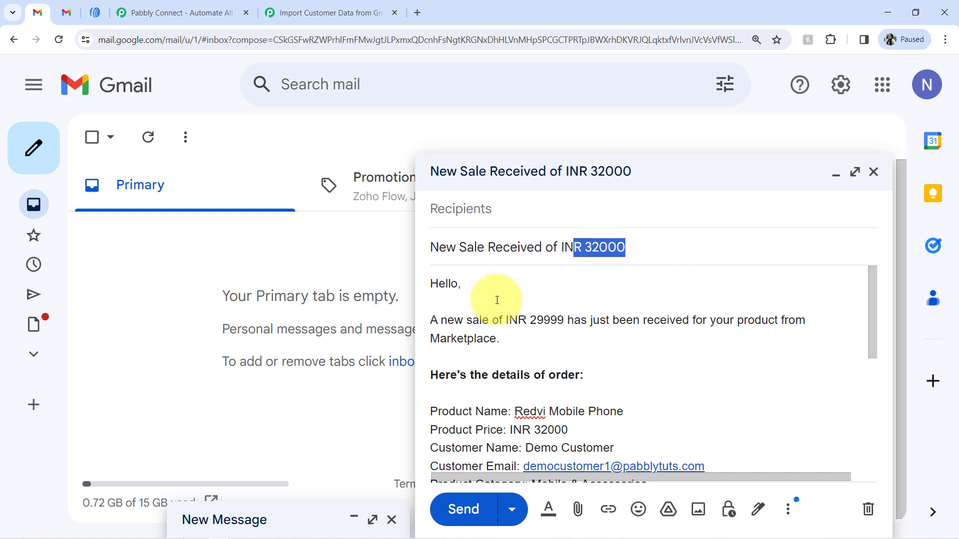
{"action": "left_click_drag", "start_coordinate": [464, 320], "coordinate": [529, 321]}
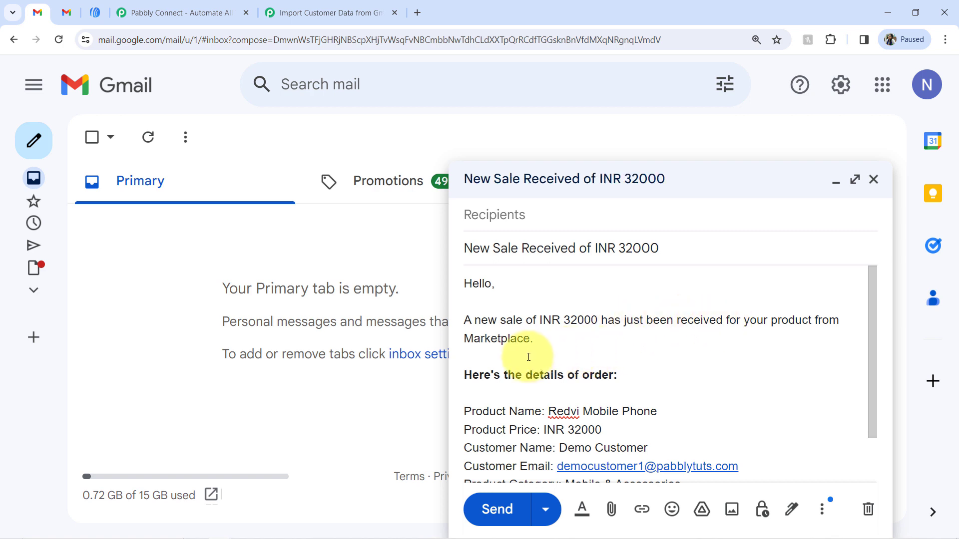
{"action": "left_click_drag", "start_coordinate": [515, 375], "coordinate": [556, 375]}
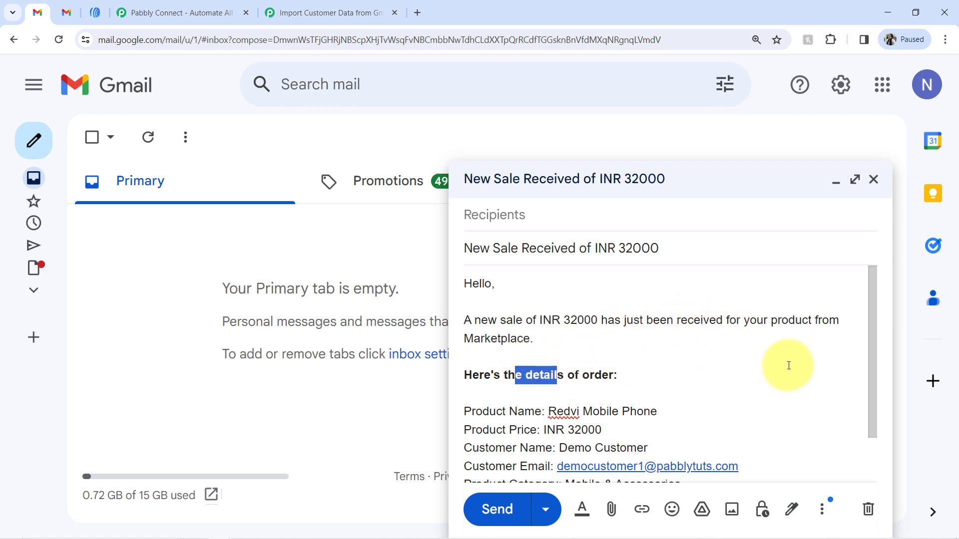
{"action": "left_click_drag", "start_coordinate": [873, 306], "coordinate": [861, 350]}
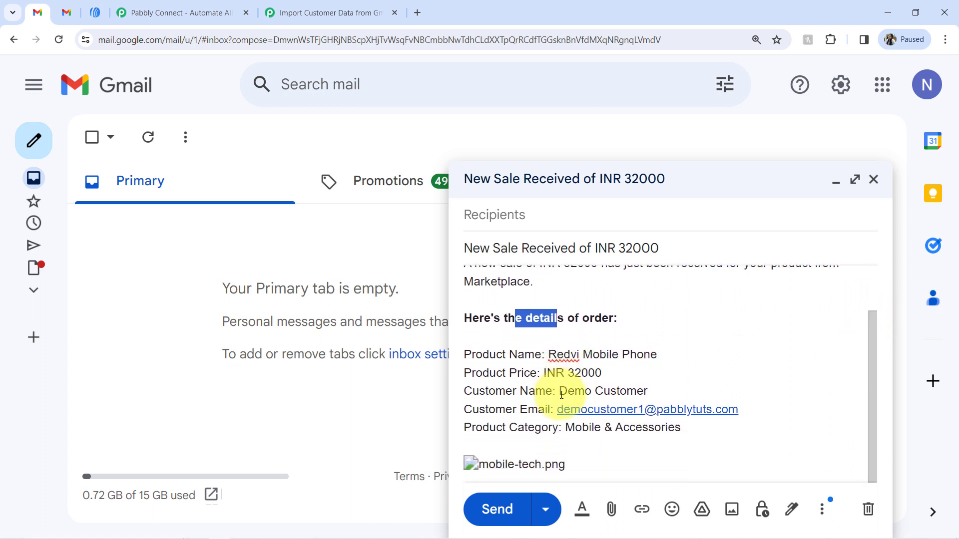
{"action": "left_click_drag", "start_coordinate": [560, 393], "coordinate": [643, 393]}
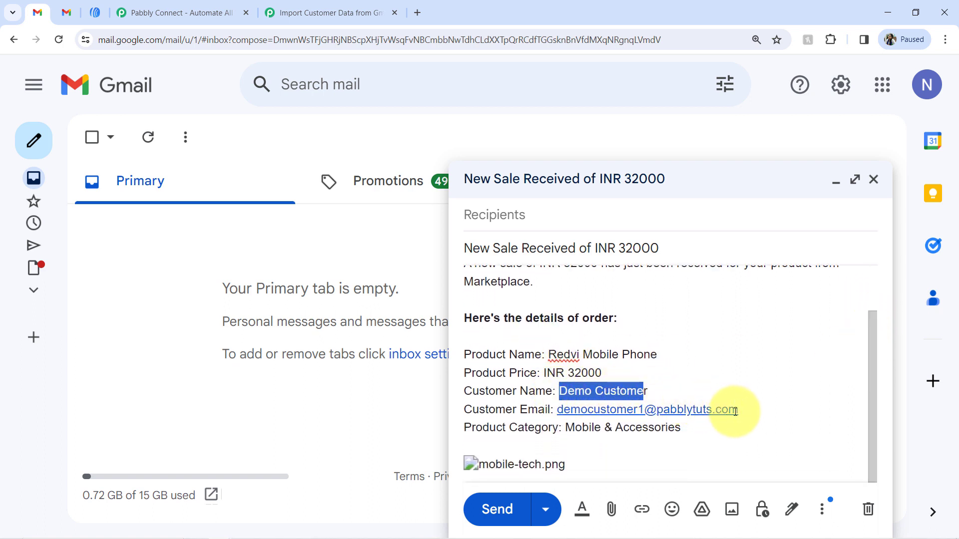
{"action": "left_click_drag", "start_coordinate": [735, 411], "coordinate": [677, 409]}
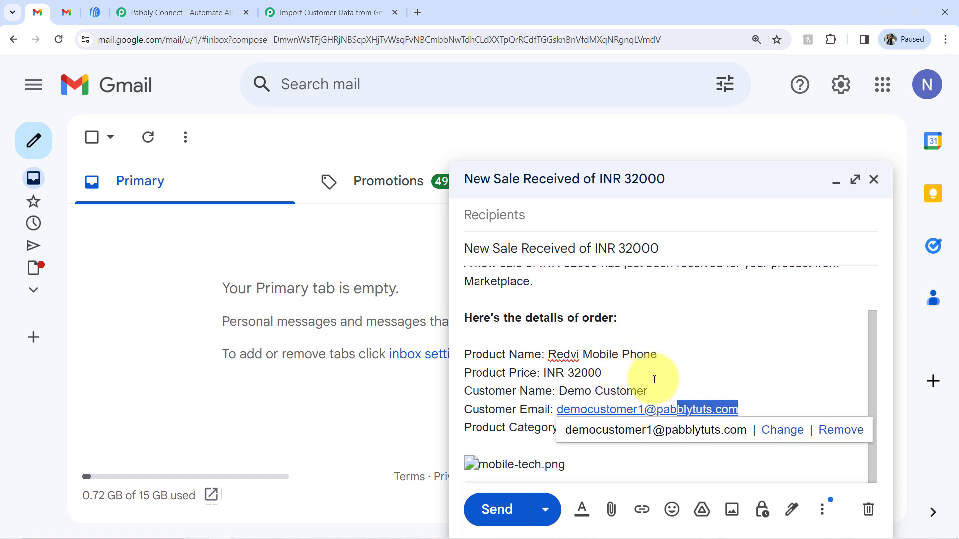
{"action": "left_click", "coordinate": [540, 408]}
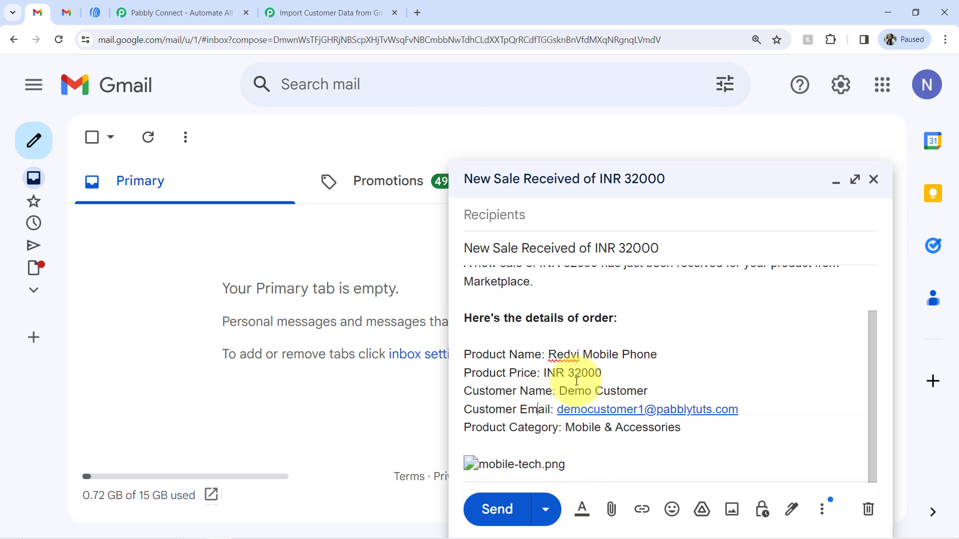
{"action": "left_click_drag", "start_coordinate": [572, 388], "coordinate": [745, 424]}
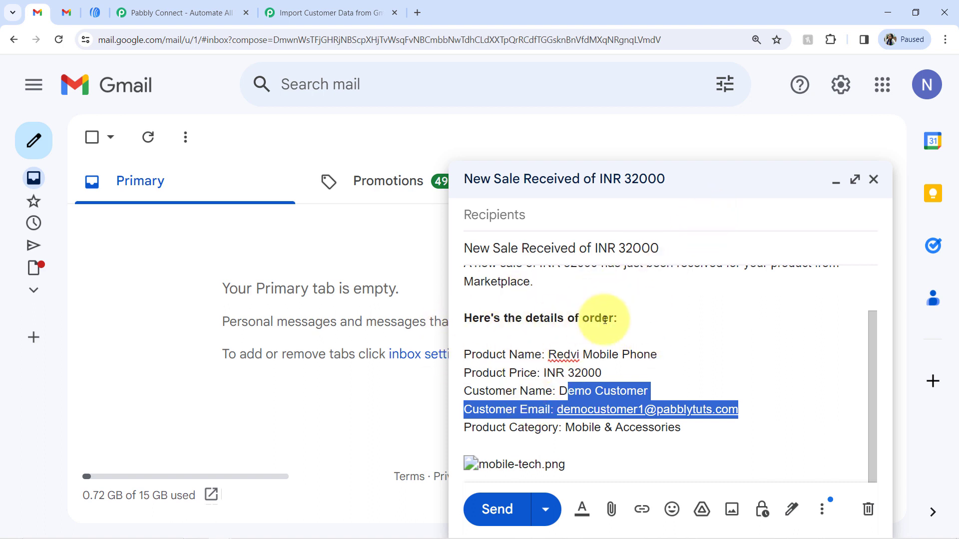
{"action": "left_click", "coordinate": [556, 372]}
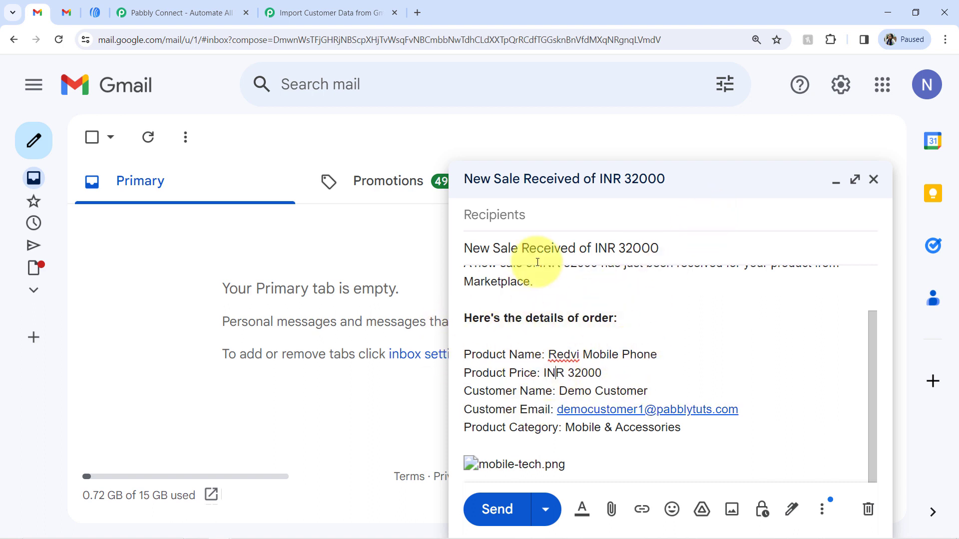
Address the INR 32000 sale draft to the receiving Gmail account's email address and send it
{"action": "left_click", "coordinate": [513, 225]}
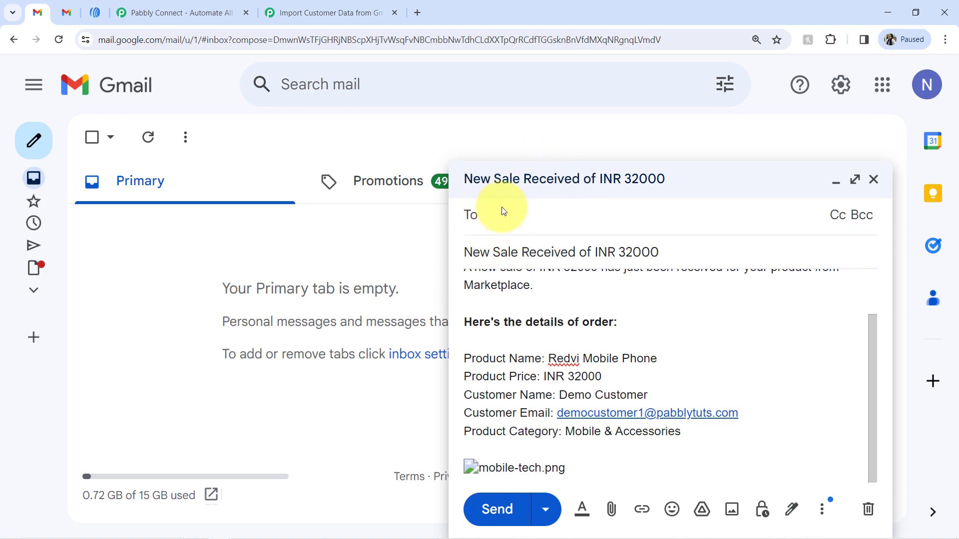
{"action": "left_click", "coordinate": [72, 9]}
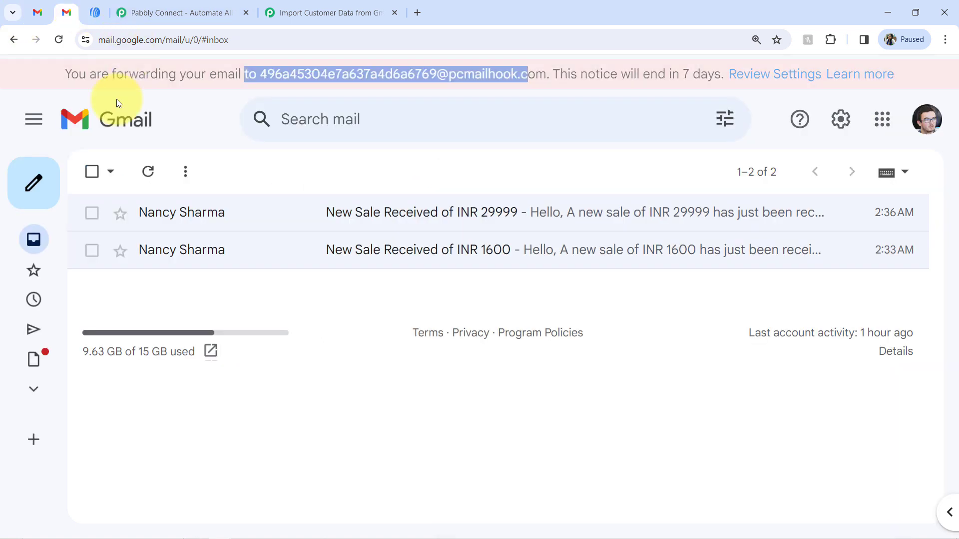
{"action": "left_click", "coordinate": [40, 12]}
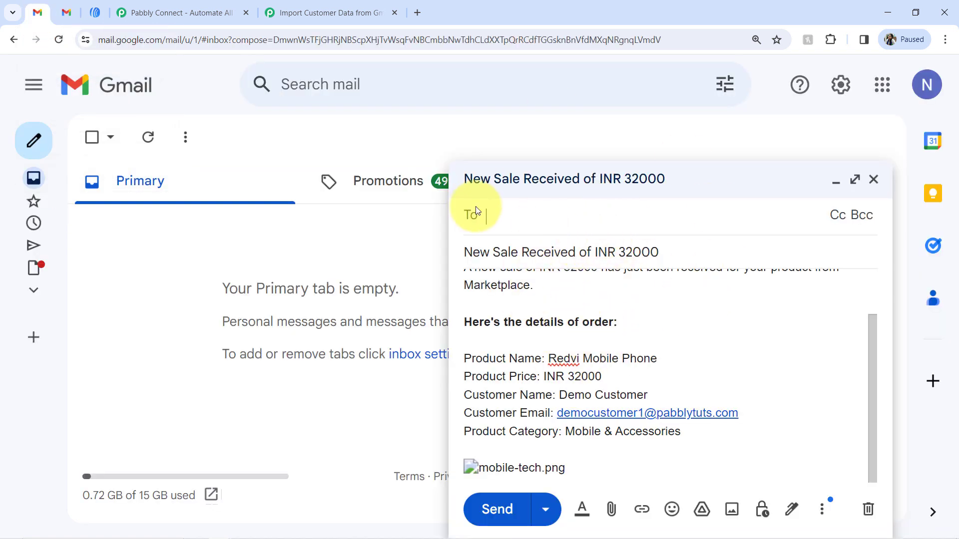
{"action": "key", "text": "ctrl+Return"}
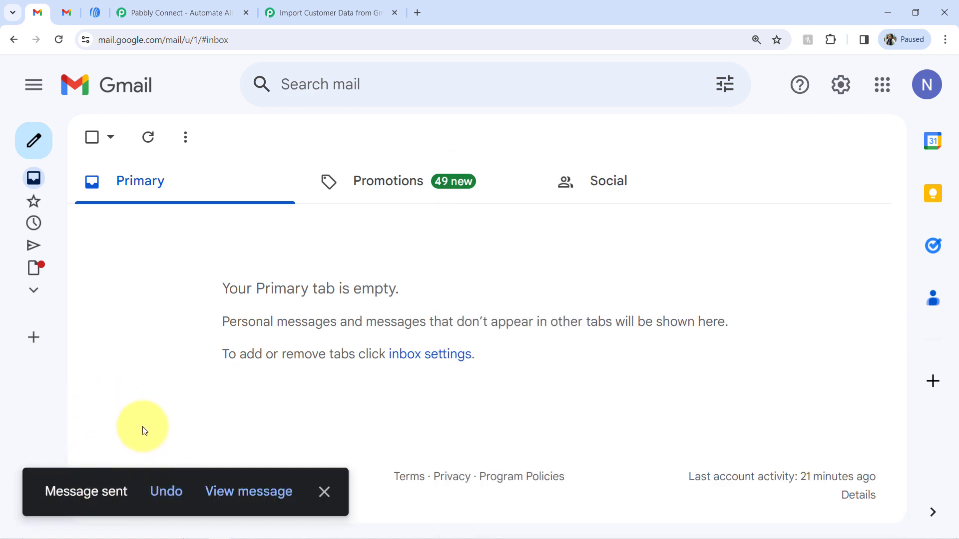
Refresh the receiving Gmail inbox, open the new INR 32000 sale email and review its order details
{"action": "left_click", "coordinate": [73, 20]}
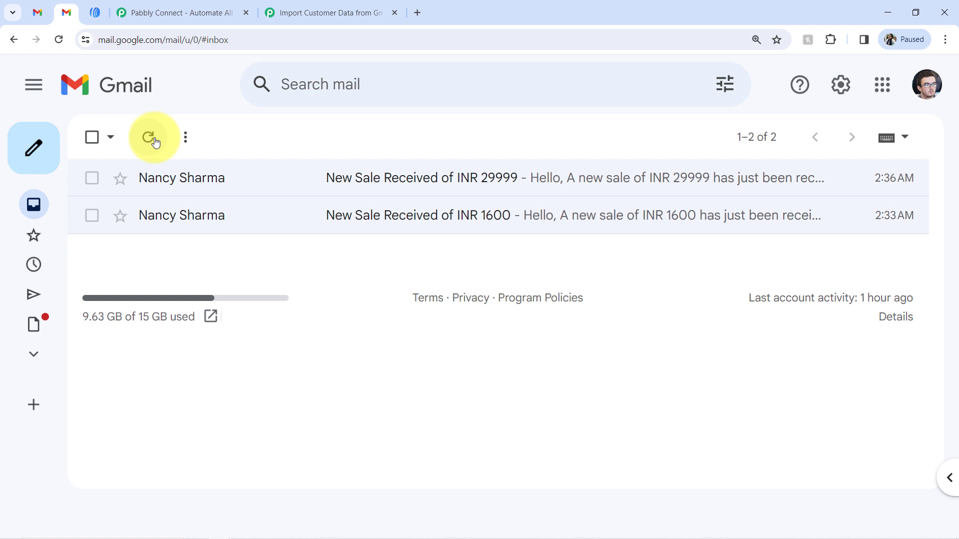
{"action": "left_click", "coordinate": [290, 12]}
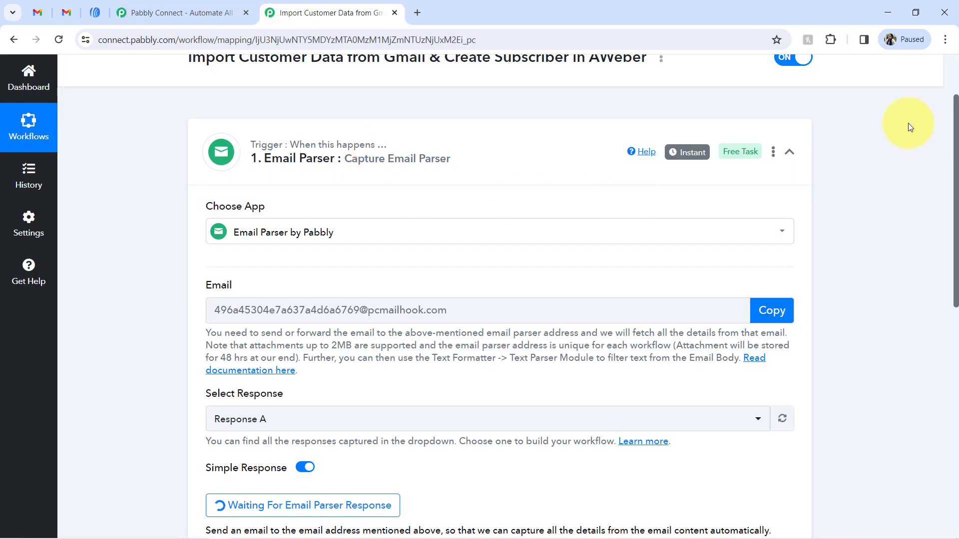
{"action": "left_click_drag", "start_coordinate": [954, 162], "coordinate": [948, 349]}
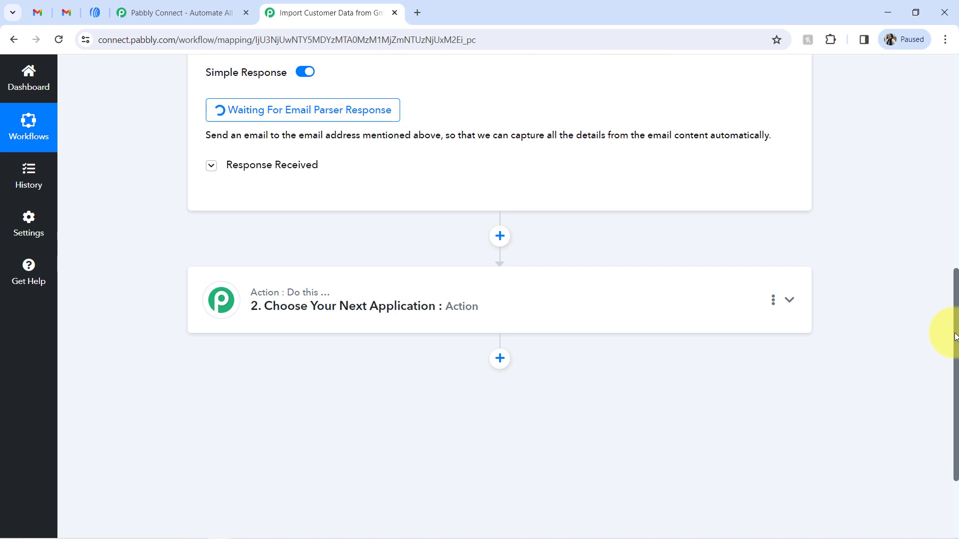
{"action": "left_click", "coordinate": [75, 20]}
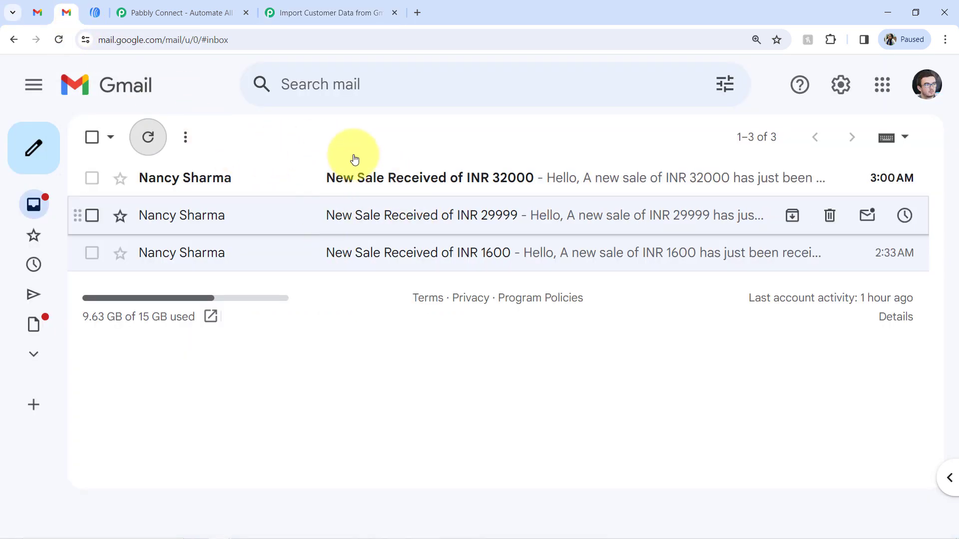
{"action": "left_click", "coordinate": [408, 192]}
{"action": "left_click_drag", "start_coordinate": [138, 297], "coordinate": [180, 412]}
{"action": "left_click", "coordinate": [181, 410]}
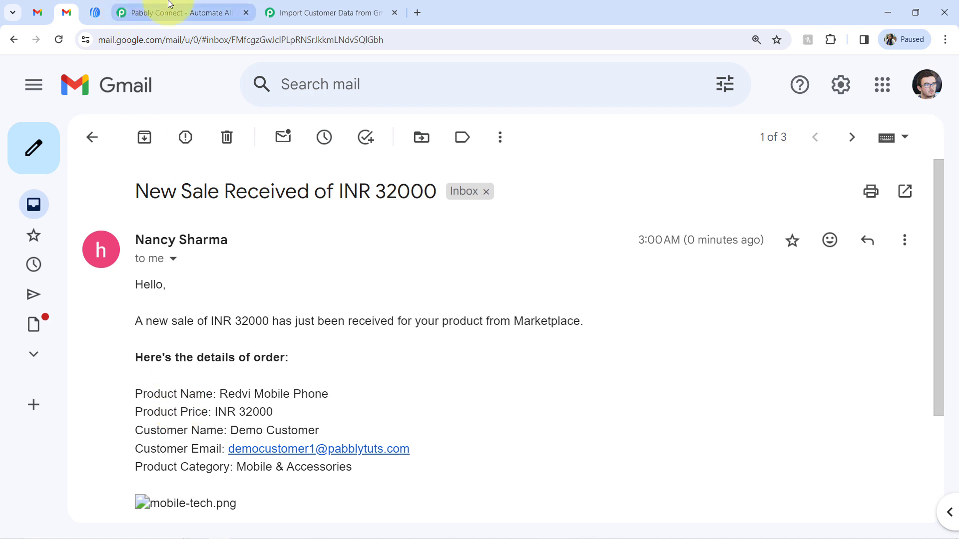
Return to Pabbly Connect and enlarge the captured response's Body Text to examine the sale and customer details
{"action": "left_click", "coordinate": [289, 14]}
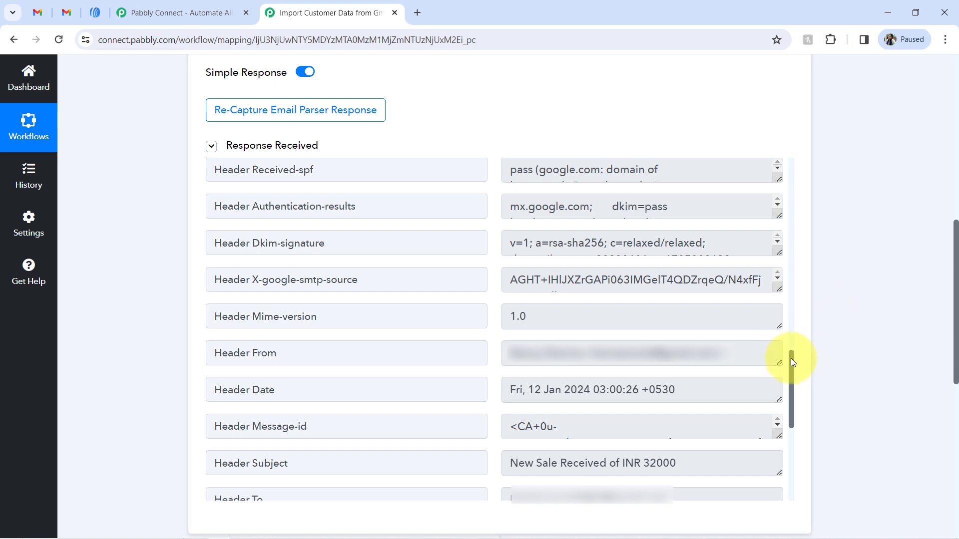
{"action": "left_click_drag", "start_coordinate": [792, 364], "coordinate": [786, 516]}
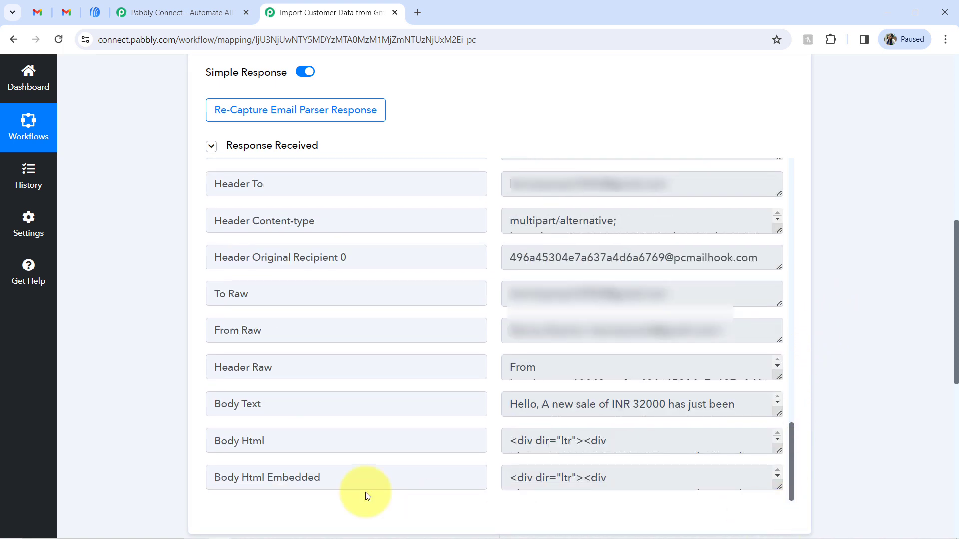
{"action": "left_click_drag", "start_coordinate": [257, 409], "coordinate": [199, 406]}
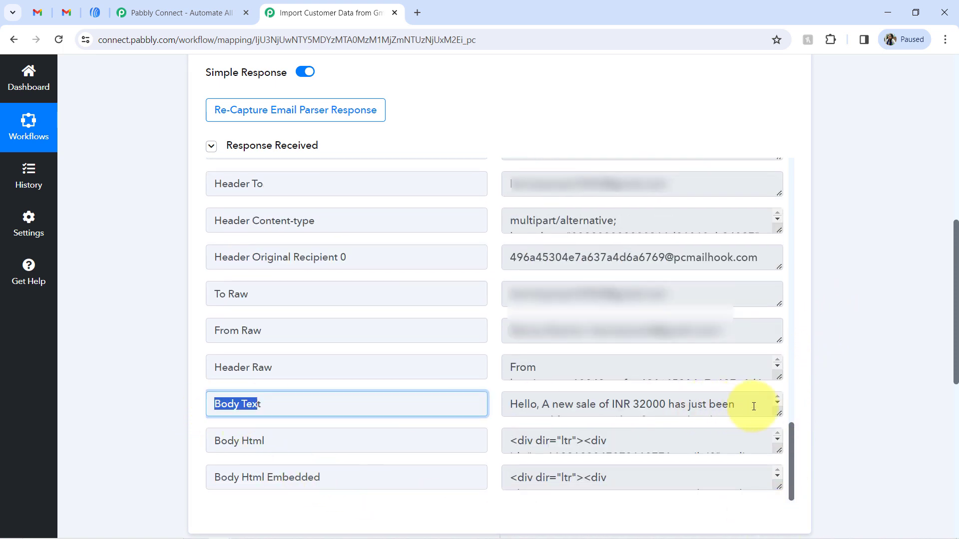
{"action": "left_click_drag", "start_coordinate": [773, 411], "coordinate": [777, 492]}
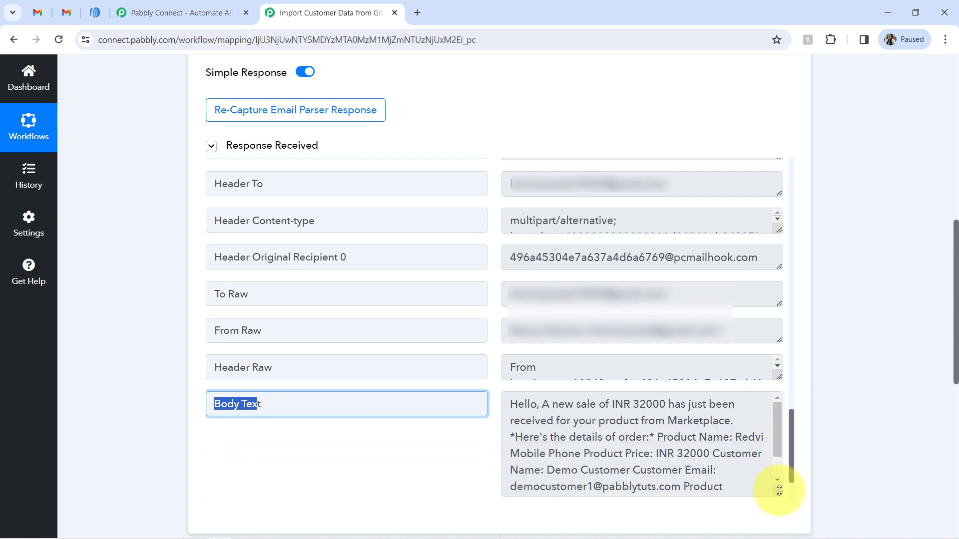
{"action": "left_click_drag", "start_coordinate": [776, 421], "coordinate": [774, 449]}
{"action": "left_click_drag", "start_coordinate": [545, 451], "coordinate": [638, 454]}
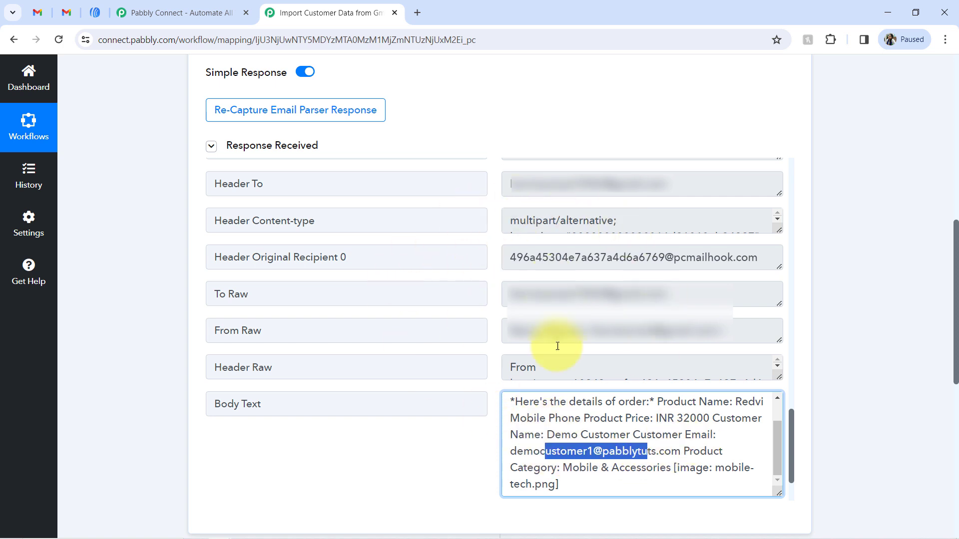
Collapse the Email Parser trigger's received response and close the extra Pabbly Connect browser tab
{"action": "left_click", "coordinate": [265, 147]}
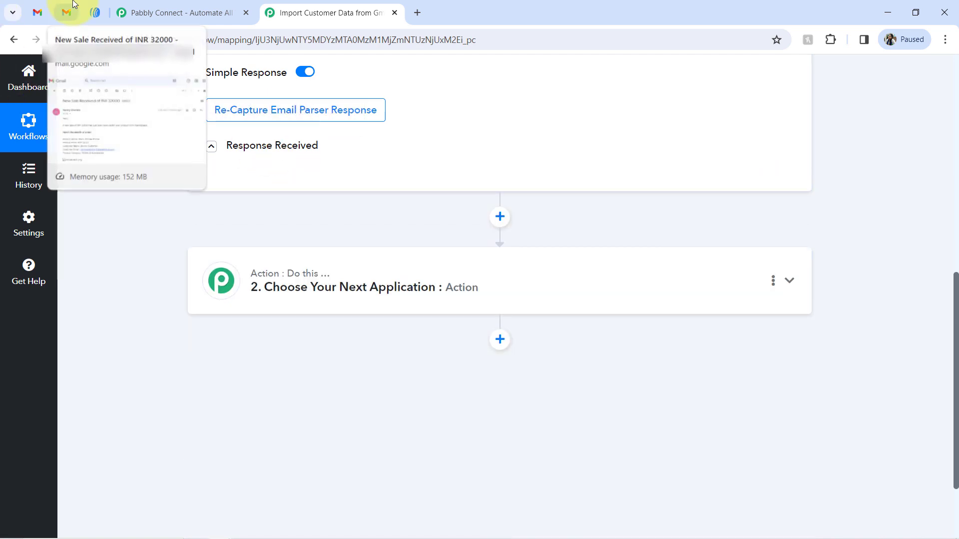
{"action": "left_click", "coordinate": [66, 12]}
{"action": "left_click", "coordinate": [271, 6]}
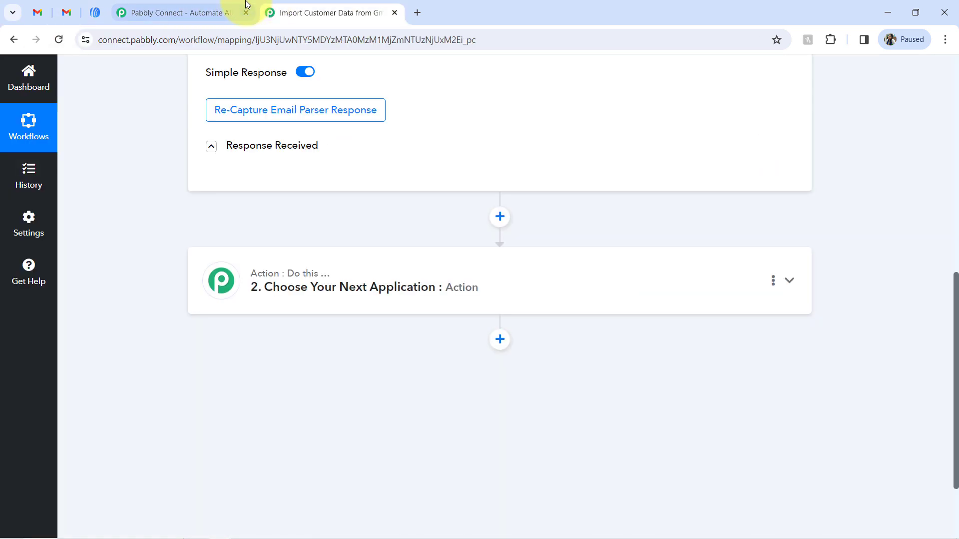
{"action": "left_click", "coordinate": [246, 13]}
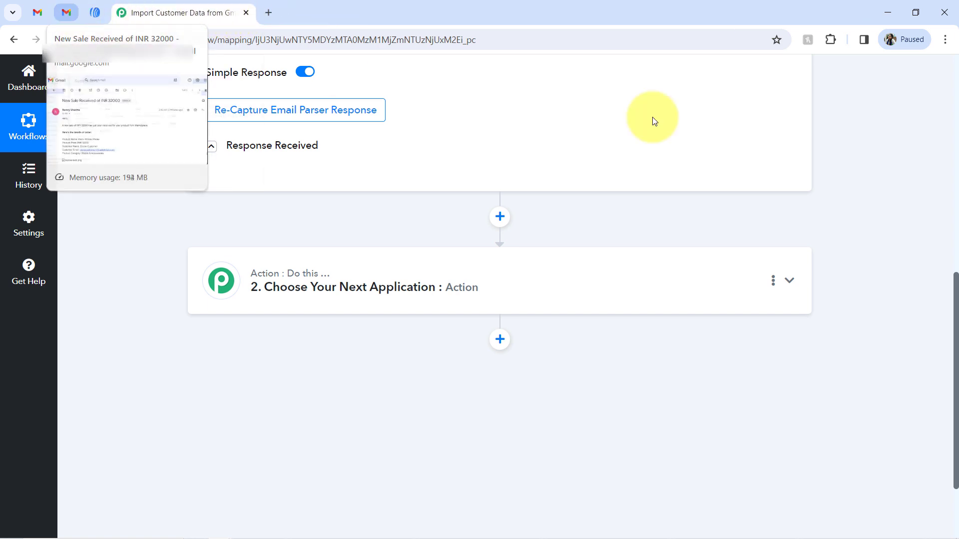
{"action": "left_click_drag", "start_coordinate": [956, 286], "coordinate": [921, 60]}
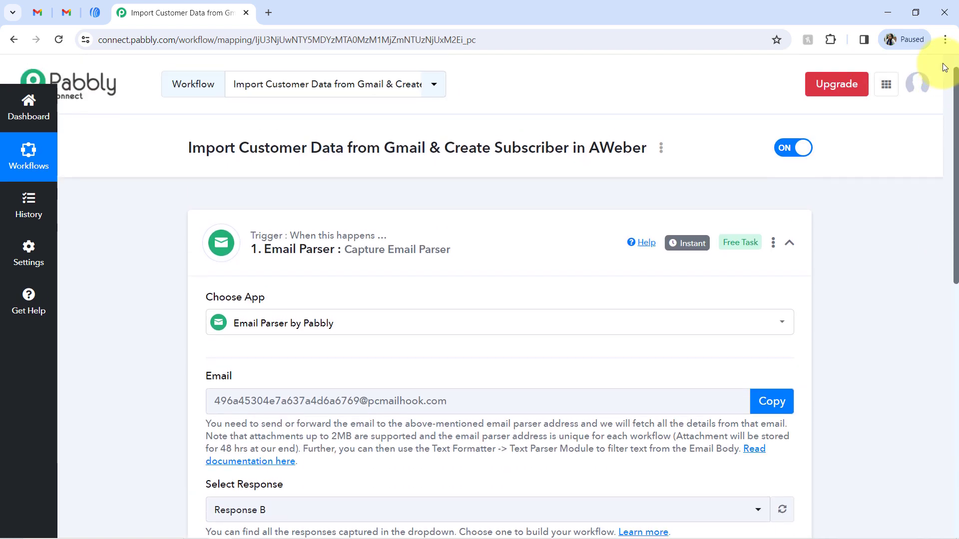
Switch to the receiving Gmail account, view the sale emails in its inbox list, and return to the Pabbly Connect workflow
{"action": "left_click", "coordinate": [74, 6]}
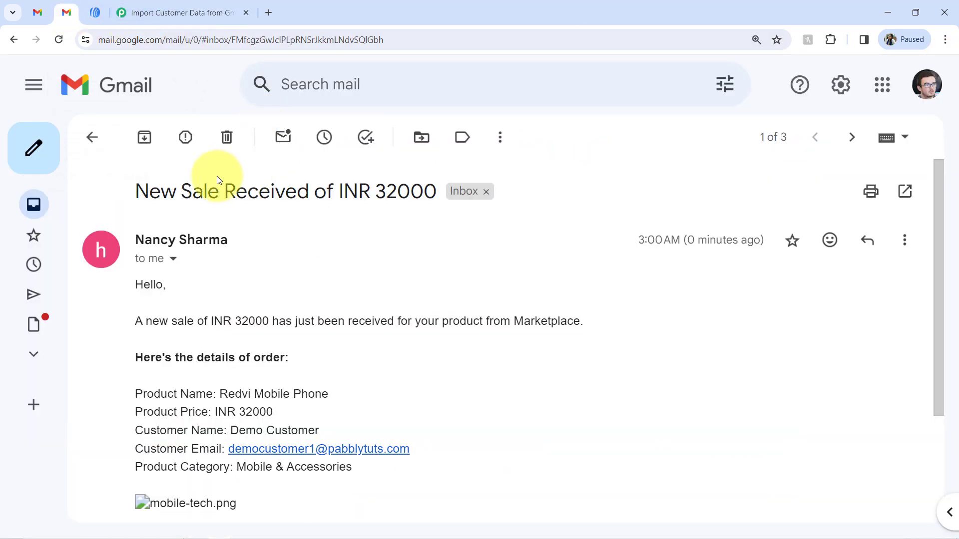
{"action": "left_click", "coordinate": [95, 136]}
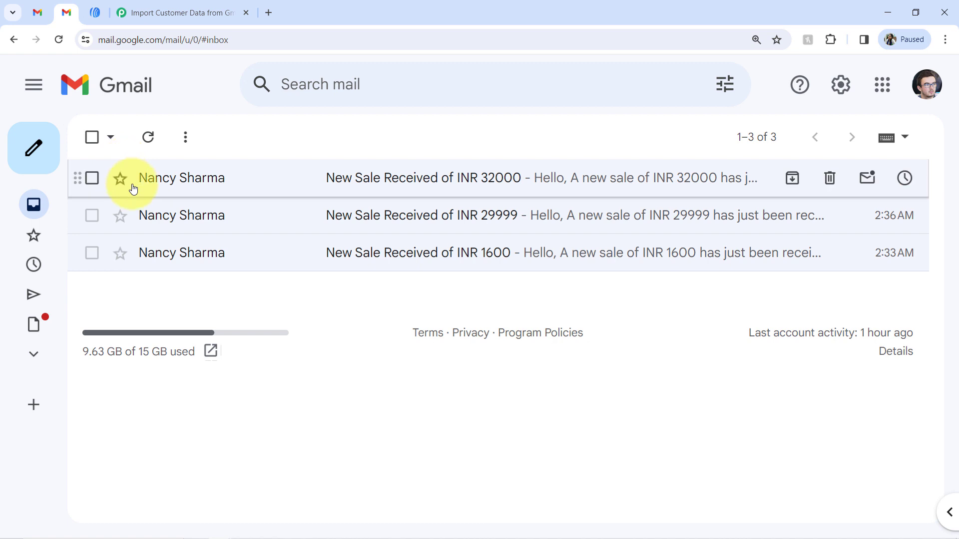
{"action": "left_click", "coordinate": [131, 12]}
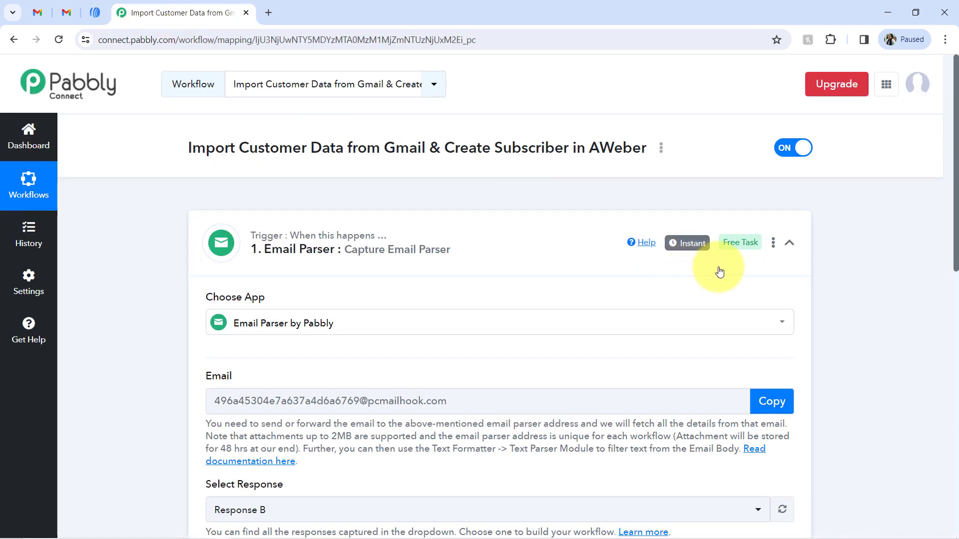
Collapse the Email Parser trigger step of the workflow
{"action": "mouse_move", "coordinate": [698, 250]}
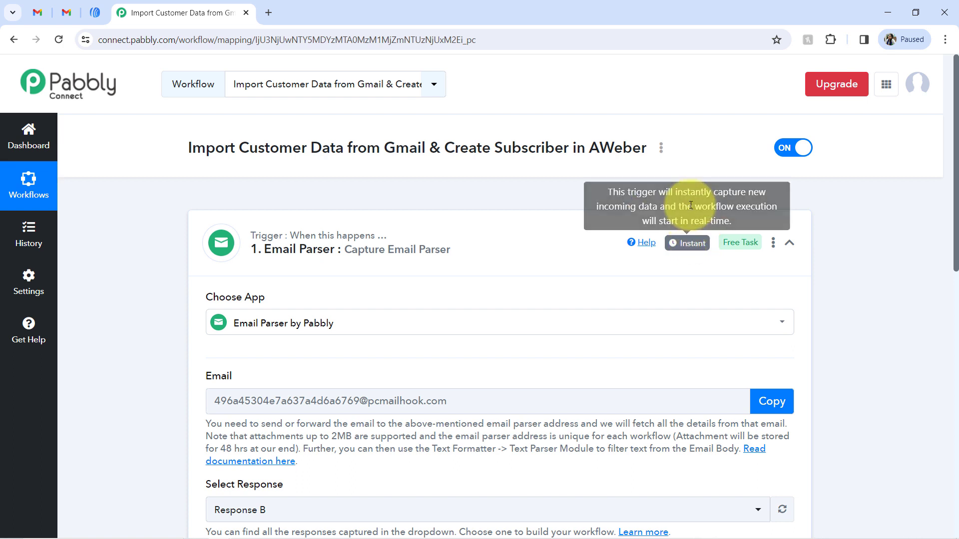
{"action": "mouse_move", "coordinate": [448, 256]}
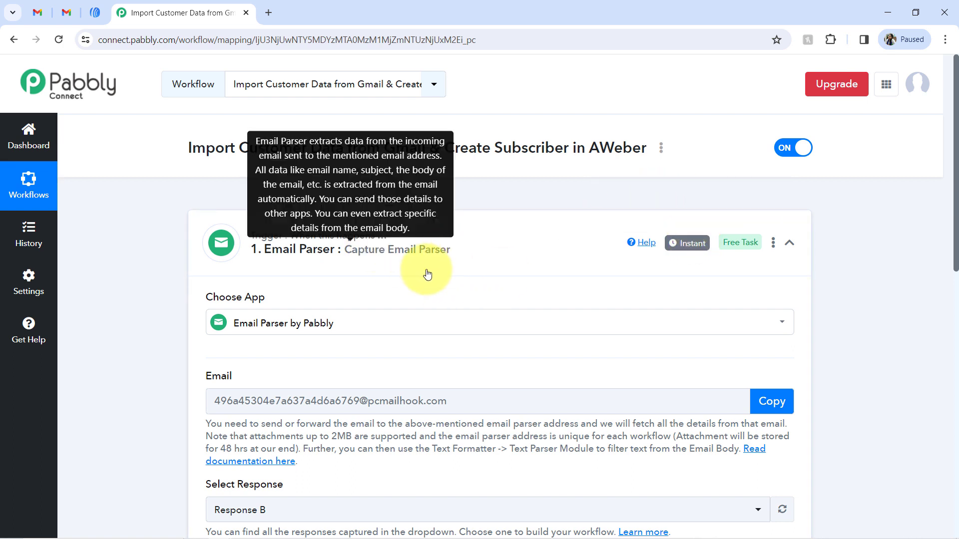
{"action": "left_click", "coordinate": [358, 236]}
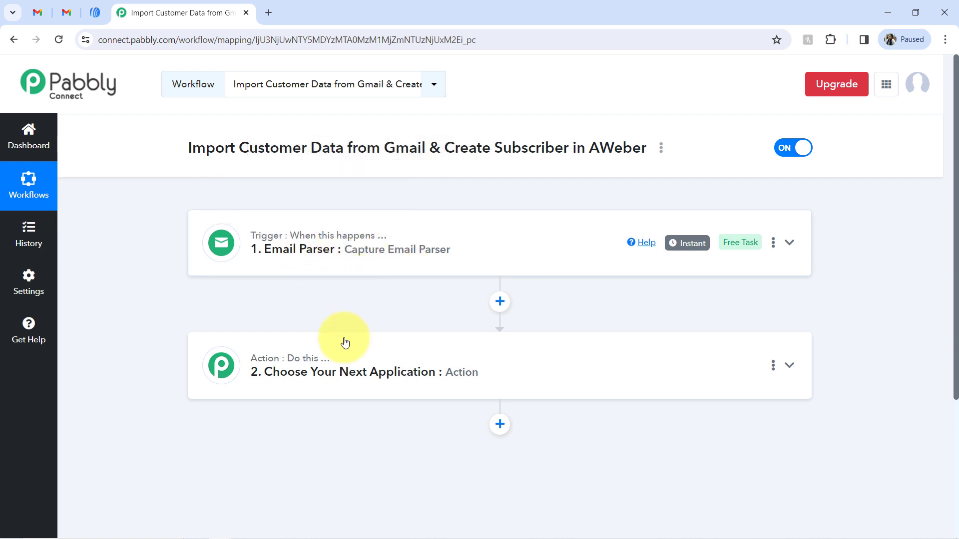
Set the workflow's second step to AWeber with the Add or Update Subscriber event and open its account connection settings
{"action": "left_click", "coordinate": [332, 363]}
{"action": "scroll", "coordinate": [948, 202], "scroll_direction": "down", "scroll_amount": 3}
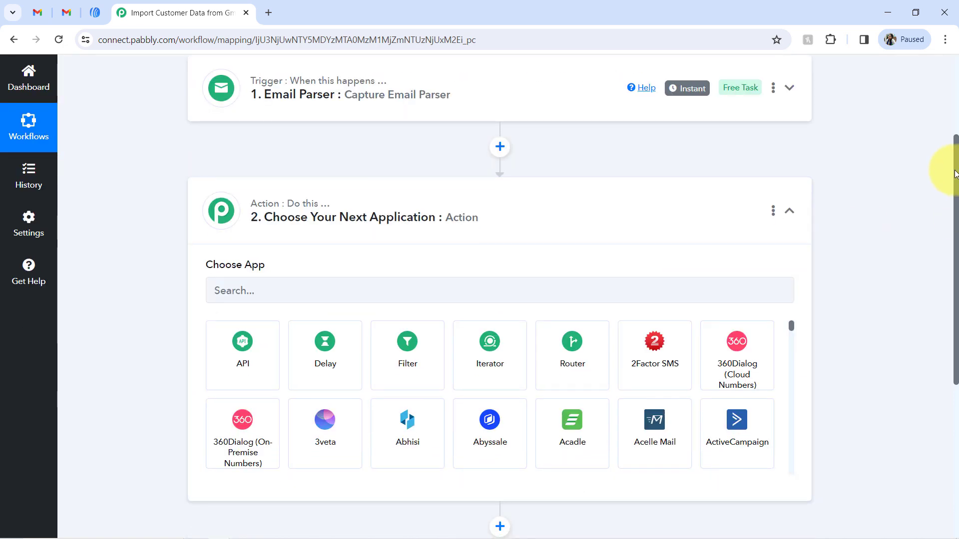
{"action": "left_click", "coordinate": [278, 285]}
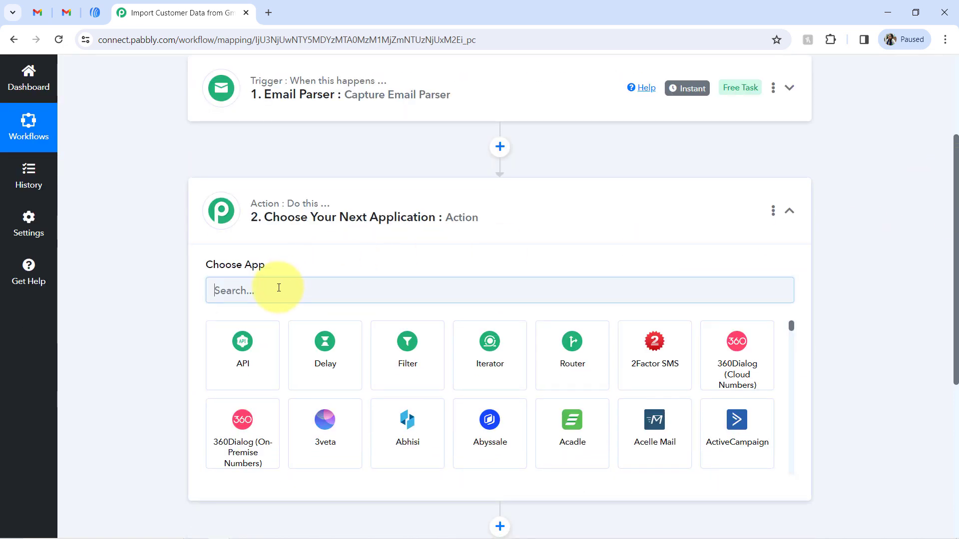
{"action": "type", "text": "awe"}
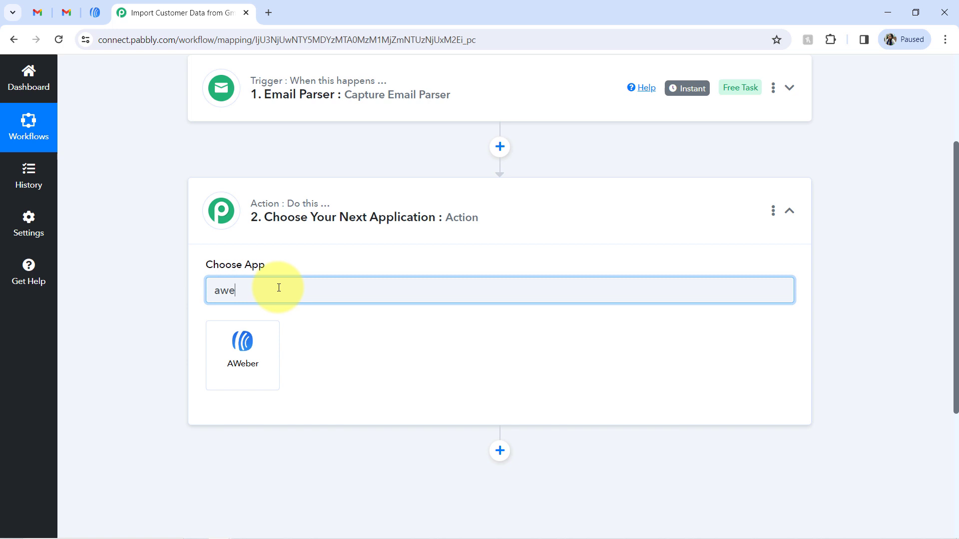
{"action": "left_click", "coordinate": [247, 349]}
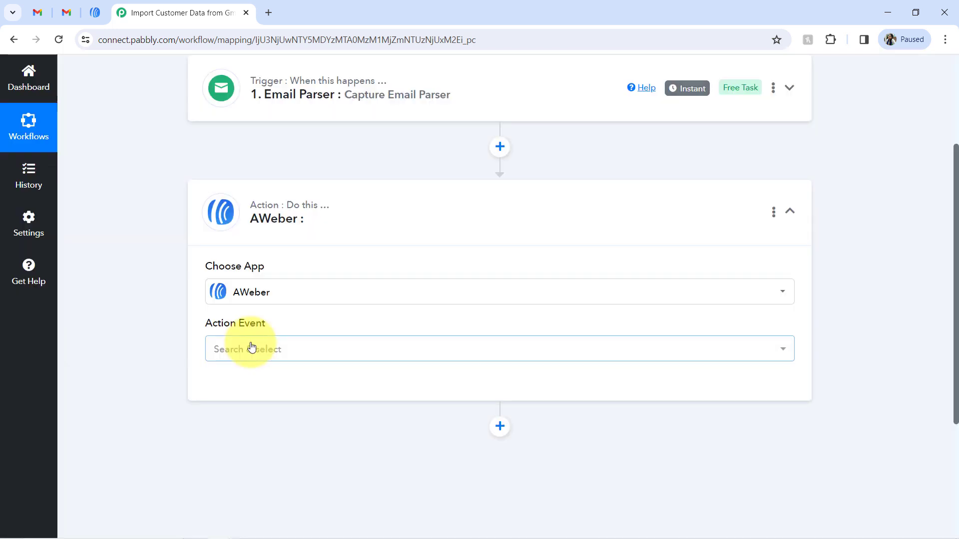
{"action": "left_click", "coordinate": [248, 348]}
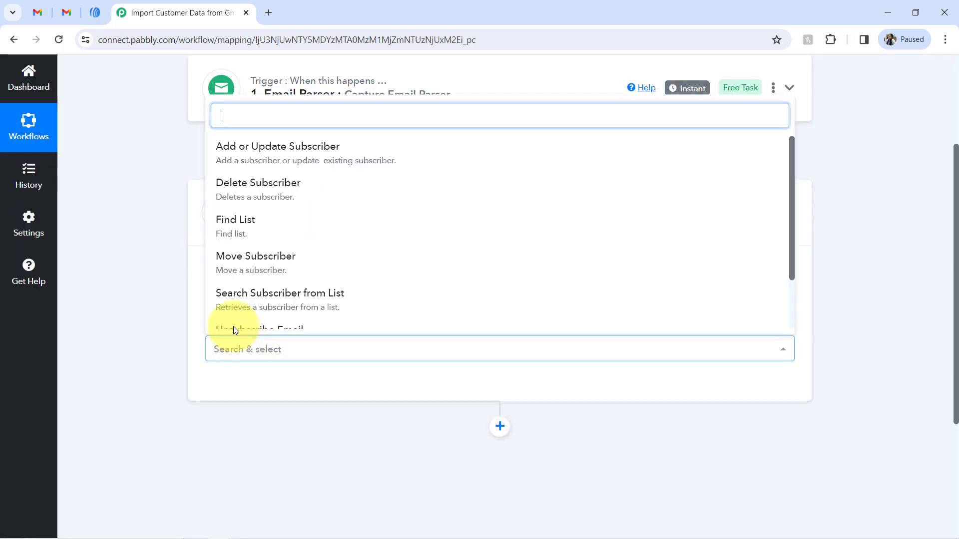
{"action": "left_click", "coordinate": [276, 160]}
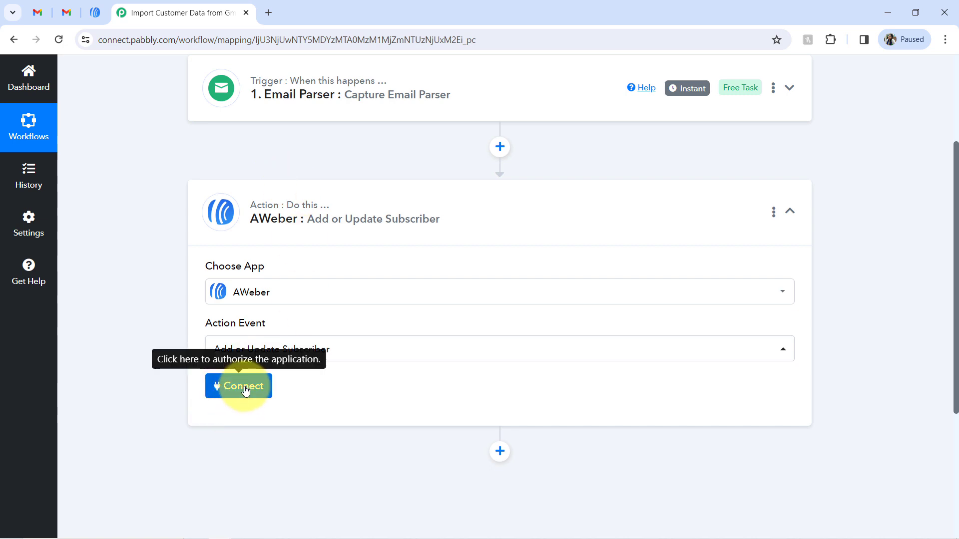
{"action": "mouse_move", "coordinate": [290, 114]}
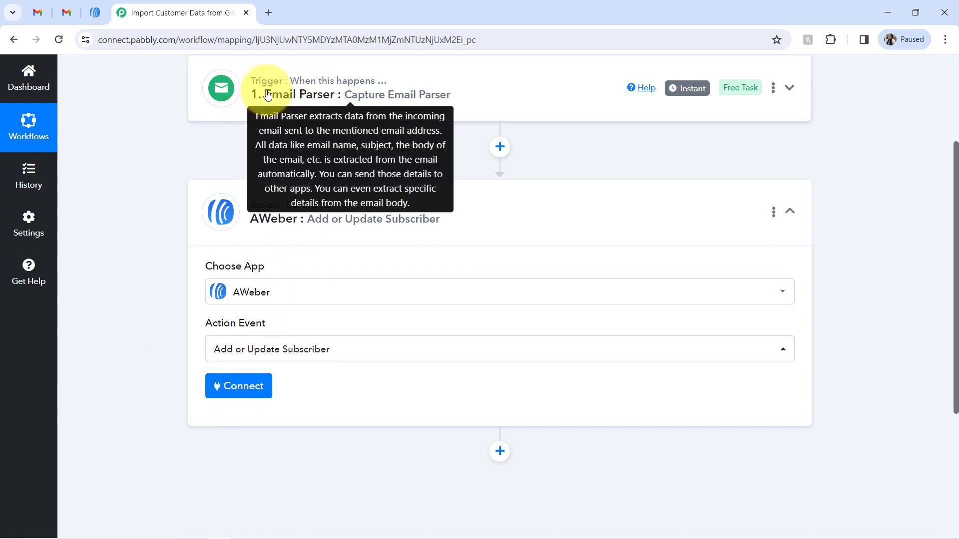
{"action": "left_click", "coordinate": [240, 388]}
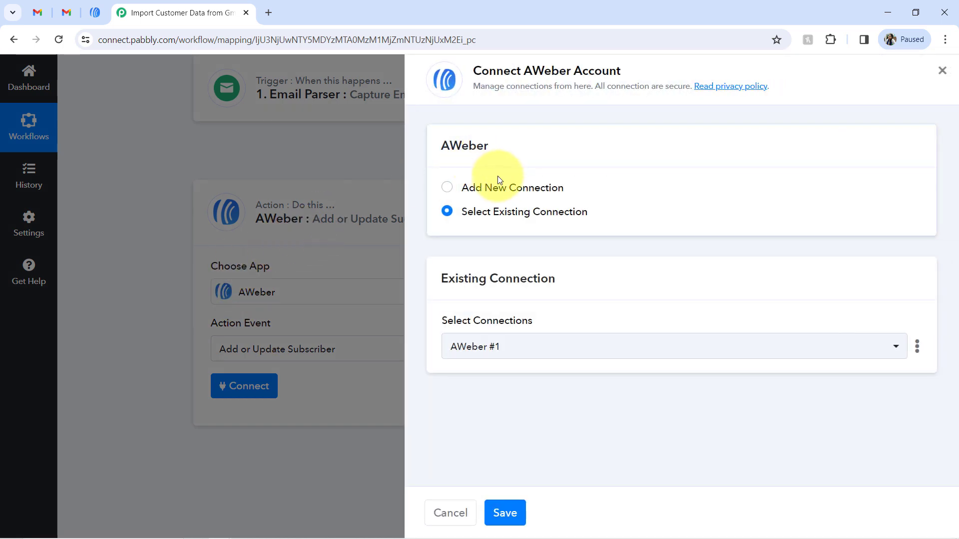
{"action": "left_click", "coordinate": [506, 190]}
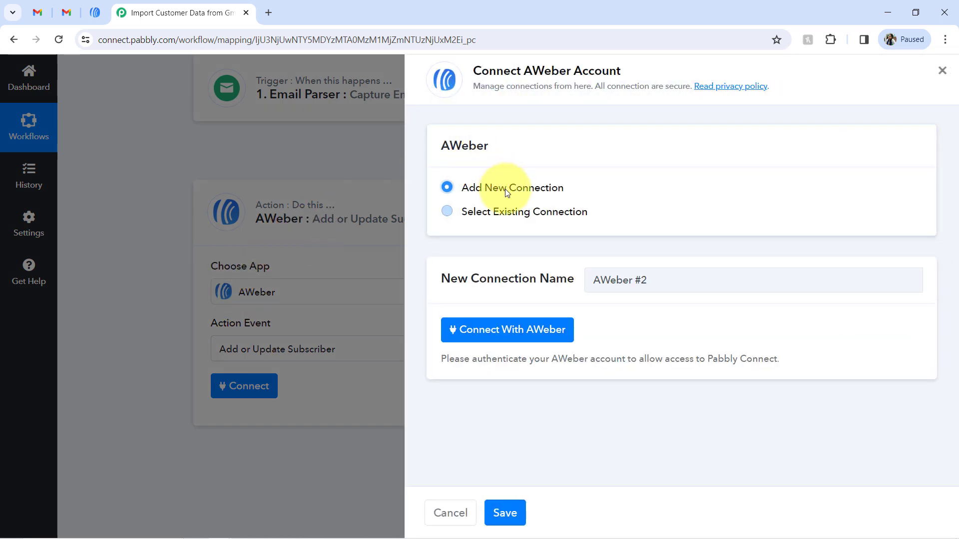
{"action": "left_click", "coordinate": [490, 324]}
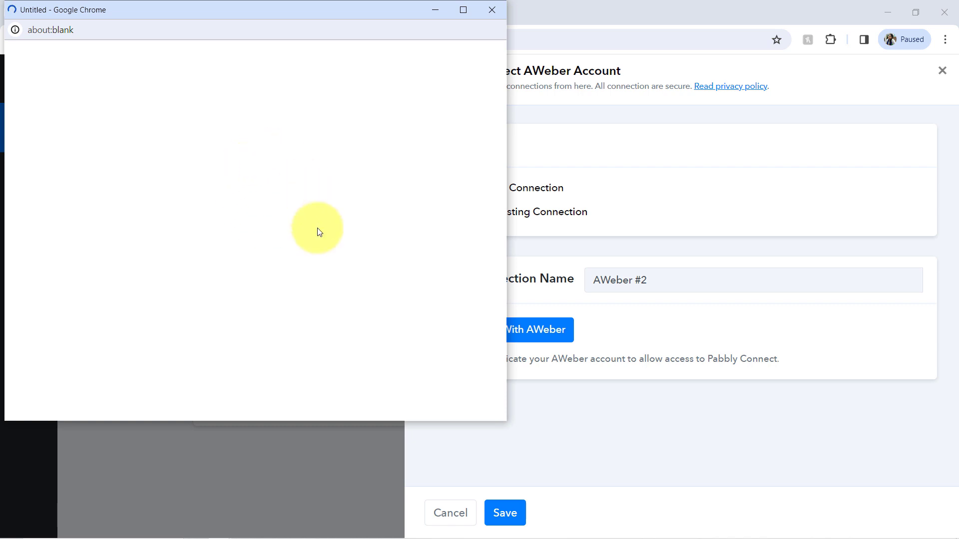
{"action": "left_click", "coordinate": [491, 10]}
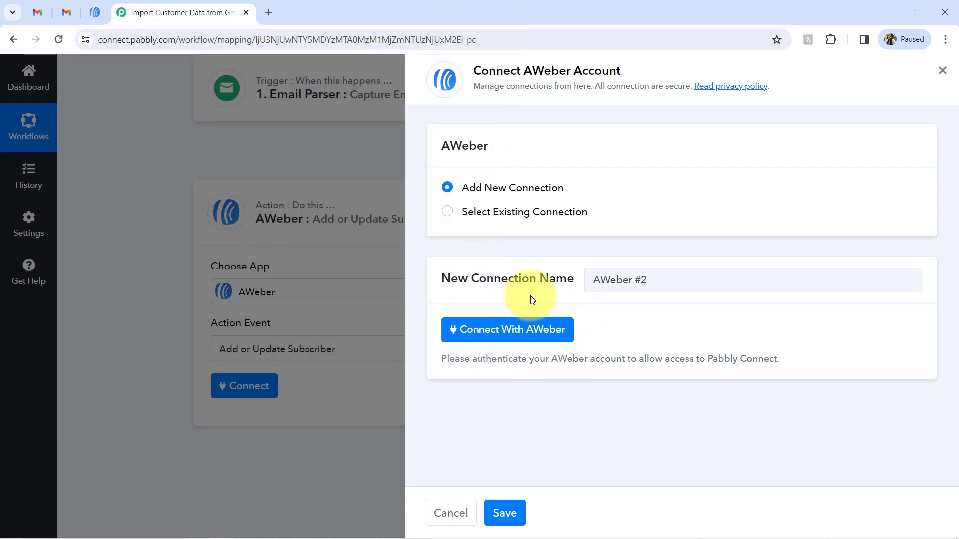
Connect the AWeber action using the existing connection AWeber #1 and save it
{"action": "left_click", "coordinate": [522, 216]}
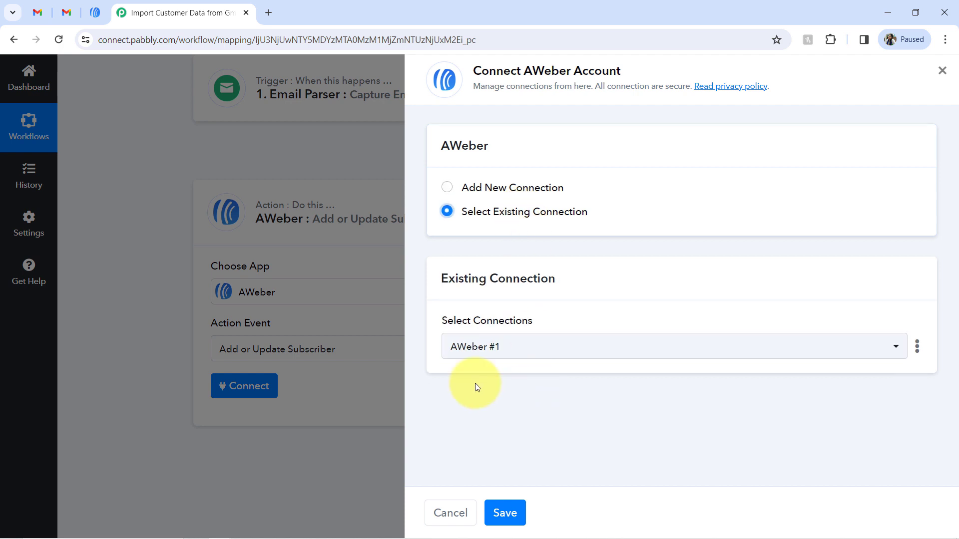
{"action": "left_click", "coordinate": [498, 513]}
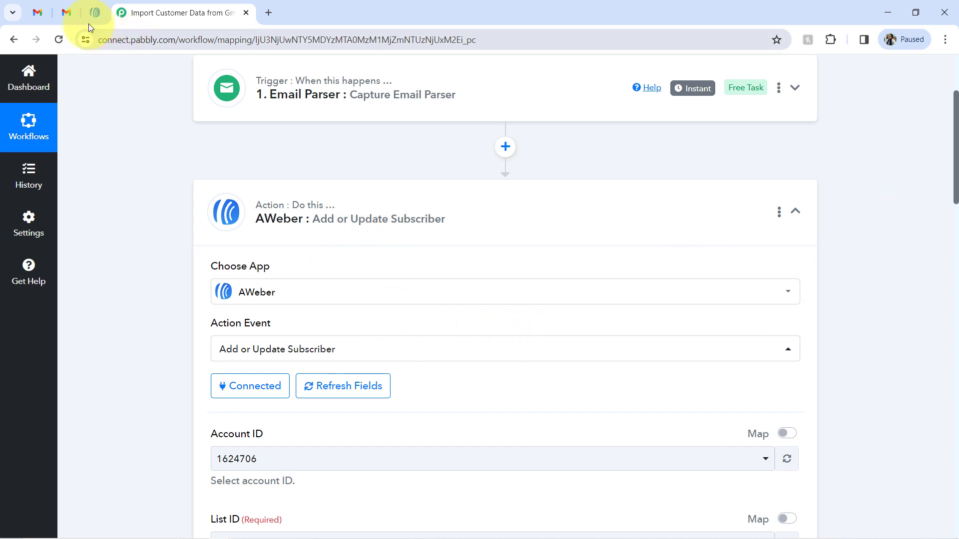
Reopen the Email Parser trigger's received response and examine the customer name and email inside its Body Text
{"action": "left_click", "coordinate": [287, 112]}
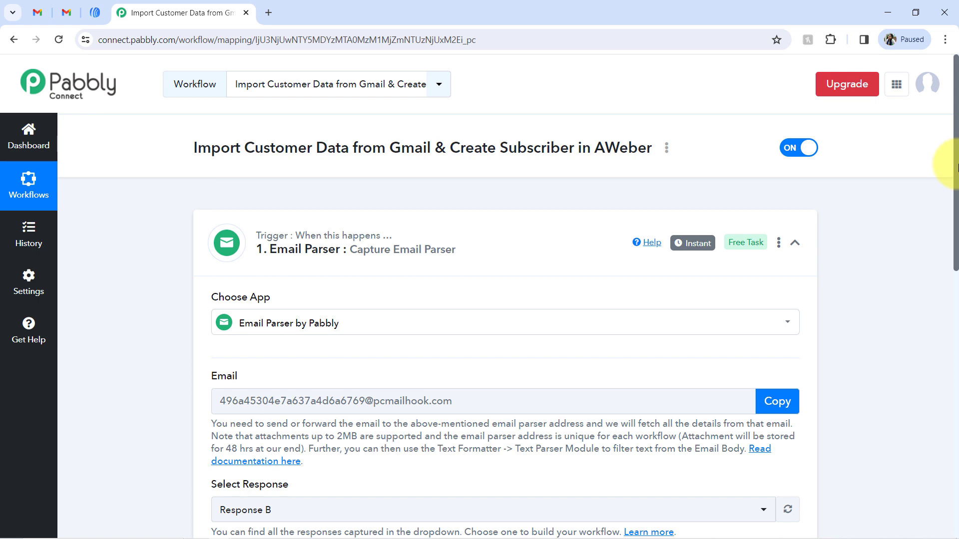
{"action": "left_click_drag", "start_coordinate": [956, 172], "coordinate": [914, 413]}
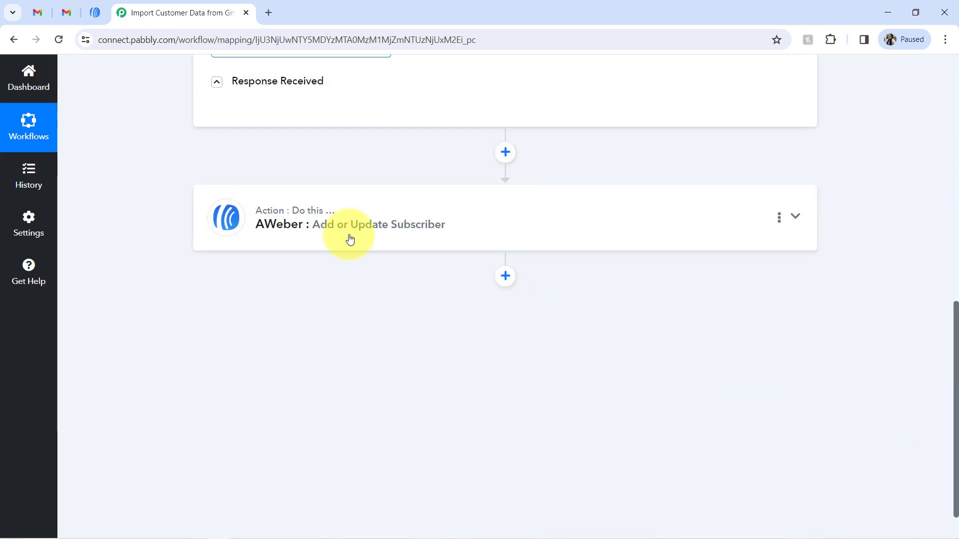
{"action": "left_click", "coordinate": [270, 84]}
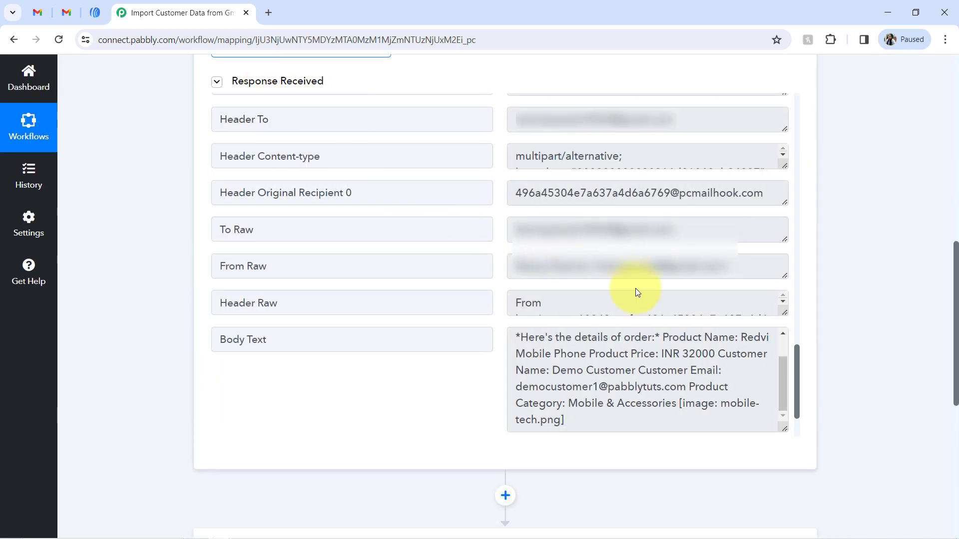
{"action": "left_click_drag", "start_coordinate": [596, 336], "coordinate": [627, 357]}
{"action": "left_click", "coordinate": [649, 369]}
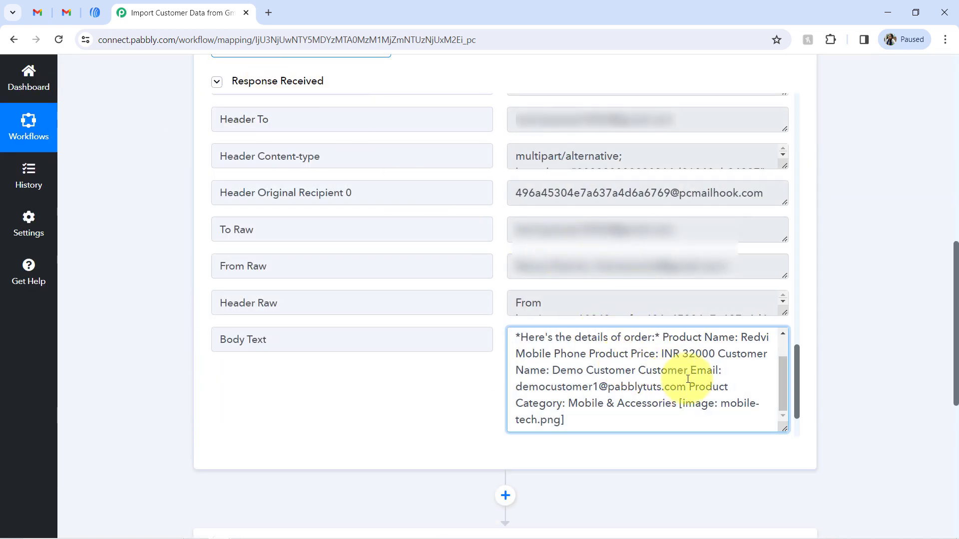
{"action": "left_click_drag", "start_coordinate": [660, 387], "coordinate": [593, 387]}
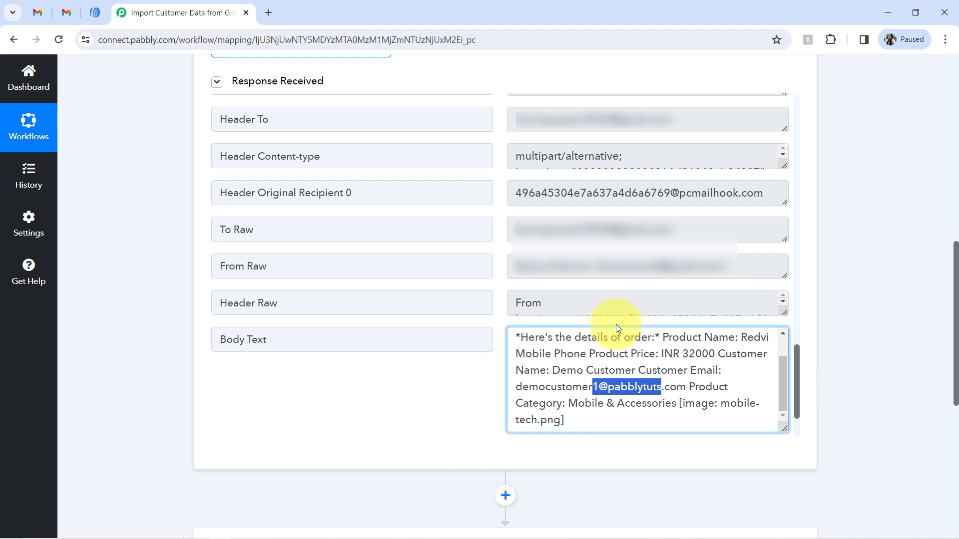
Insert a Text Formatter action between the Email Parser trigger and the AWeber step
{"action": "left_click_drag", "start_coordinate": [956, 294], "coordinate": [955, 509]}
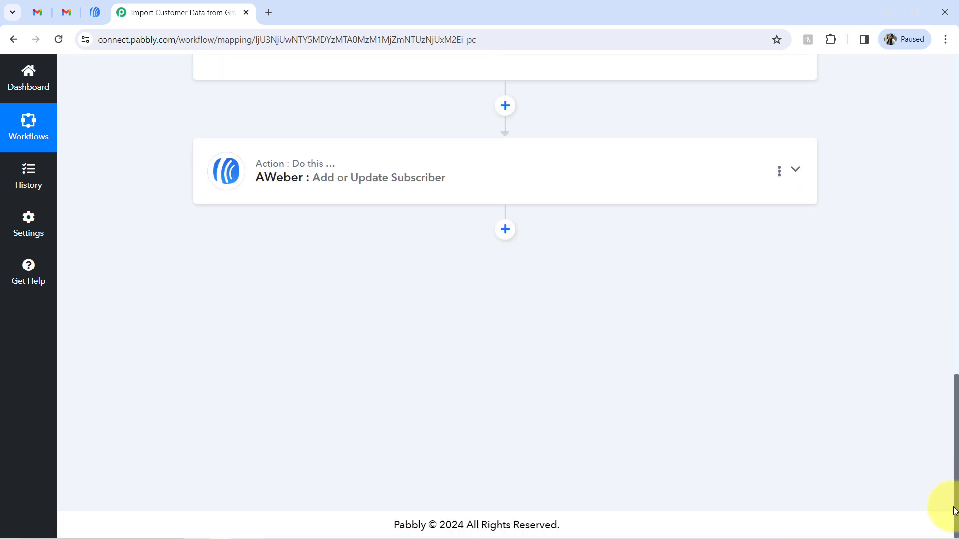
{"action": "left_click", "coordinate": [316, 171]}
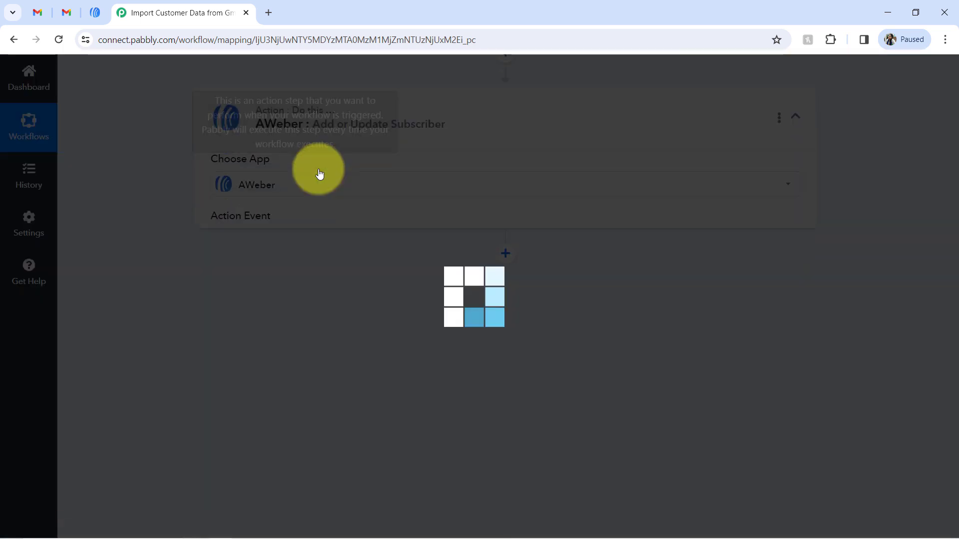
{"action": "scroll", "coordinate": [441, 177], "scroll_direction": "up", "scroll_amount": 1}
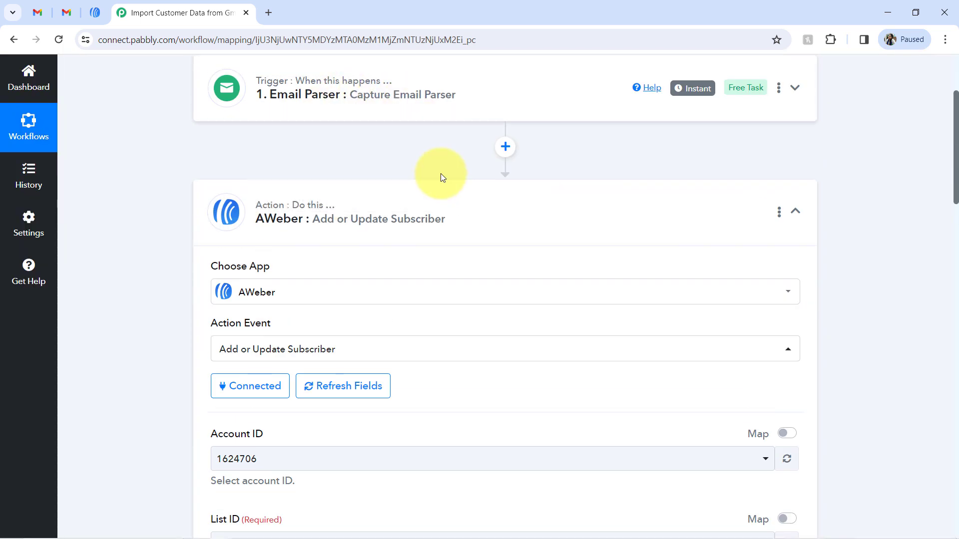
{"action": "left_click", "coordinate": [505, 150]}
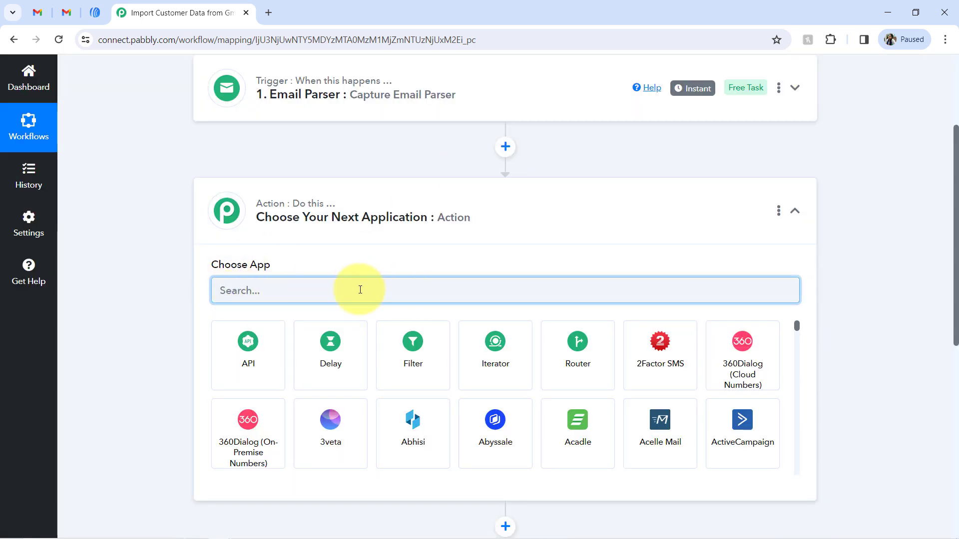
{"action": "type", "text": "text"}
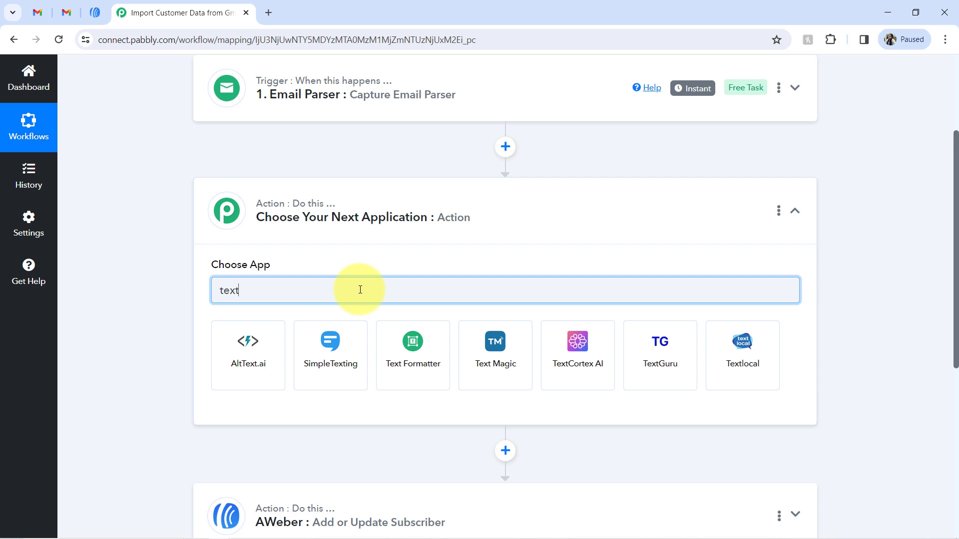
{"action": "left_click", "coordinate": [425, 356]}
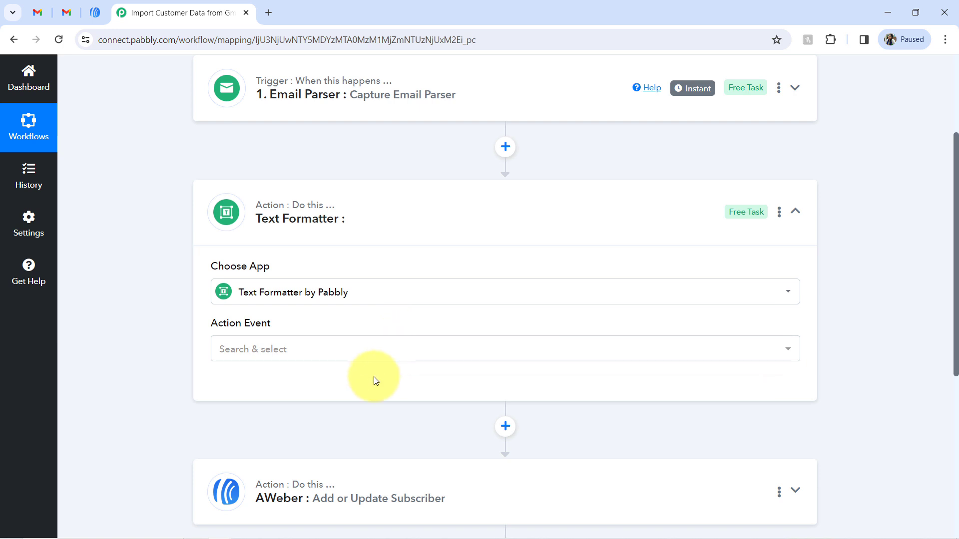
Set the Text Formatter action event to Text Parser and connect it
{"action": "left_click", "coordinate": [238, 352]}
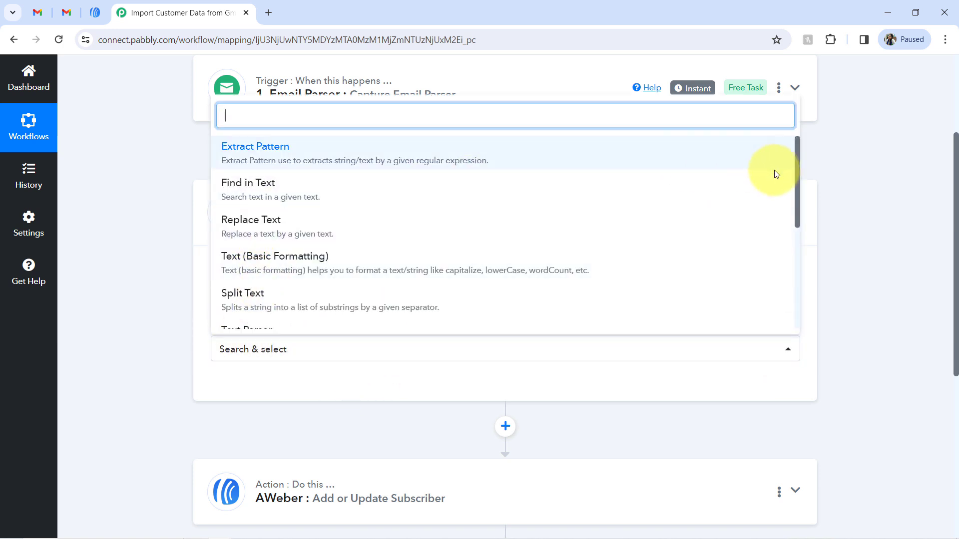
{"action": "left_click_drag", "start_coordinate": [794, 178], "coordinate": [797, 227]}
{"action": "left_click", "coordinate": [280, 246]}
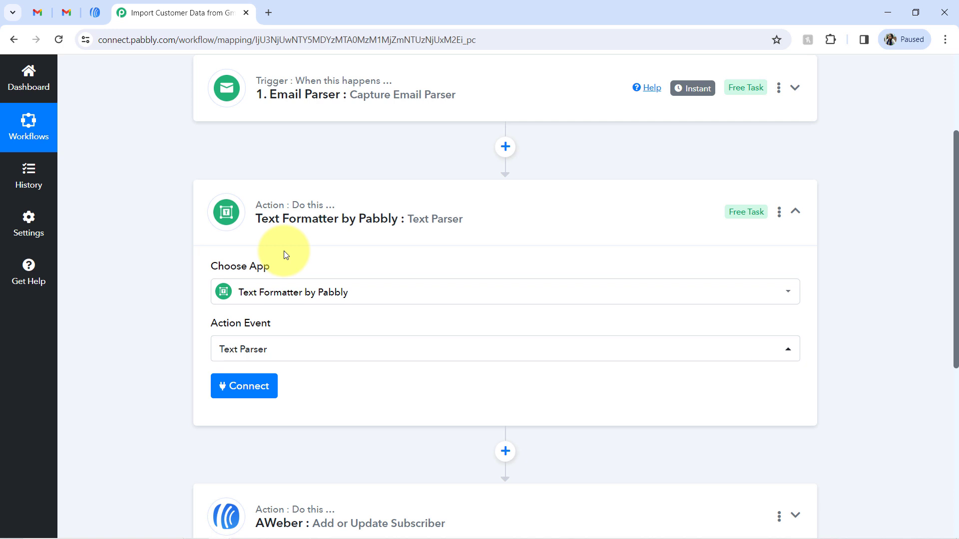
{"action": "left_click", "coordinate": [243, 391]}
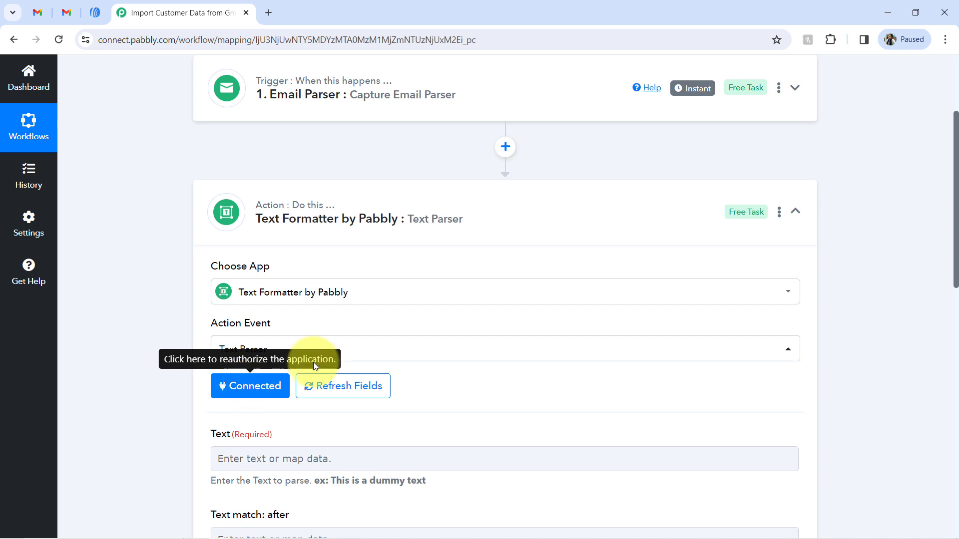
Map the Email Parser's Body Text into the Text Parser's required Text field
{"action": "left_click_drag", "start_coordinate": [952, 200], "coordinate": [951, 273]}
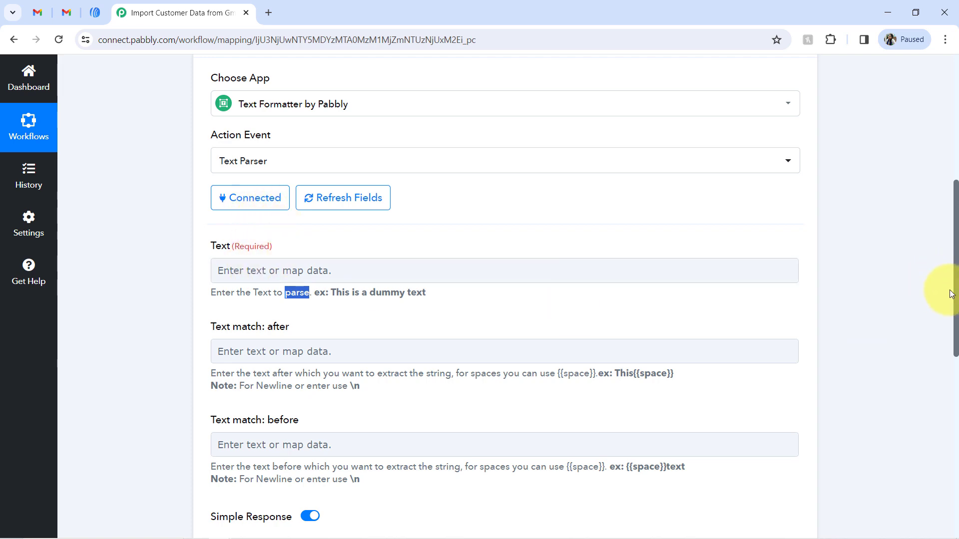
{"action": "left_click_drag", "start_coordinate": [954, 274], "coordinate": [955, 196]}
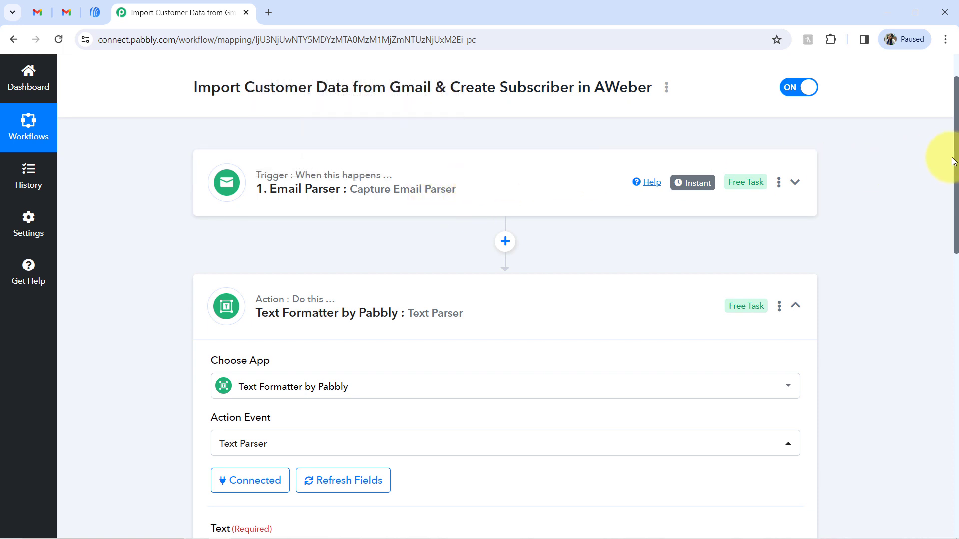
{"action": "left_click_drag", "start_coordinate": [956, 165], "coordinate": [931, 310]}
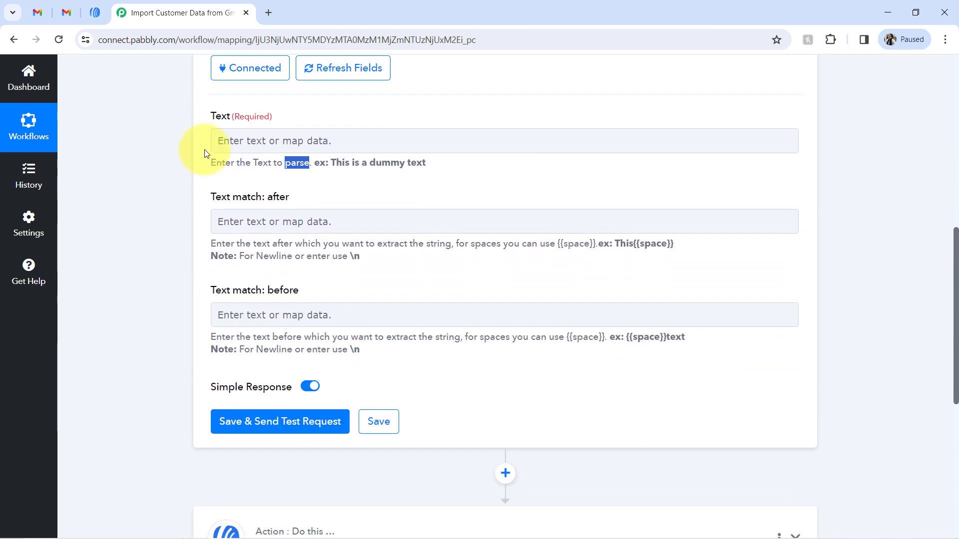
{"action": "left_click", "coordinate": [230, 140]}
{"action": "left_click", "coordinate": [231, 198]}
{"action": "type", "text": "b"}
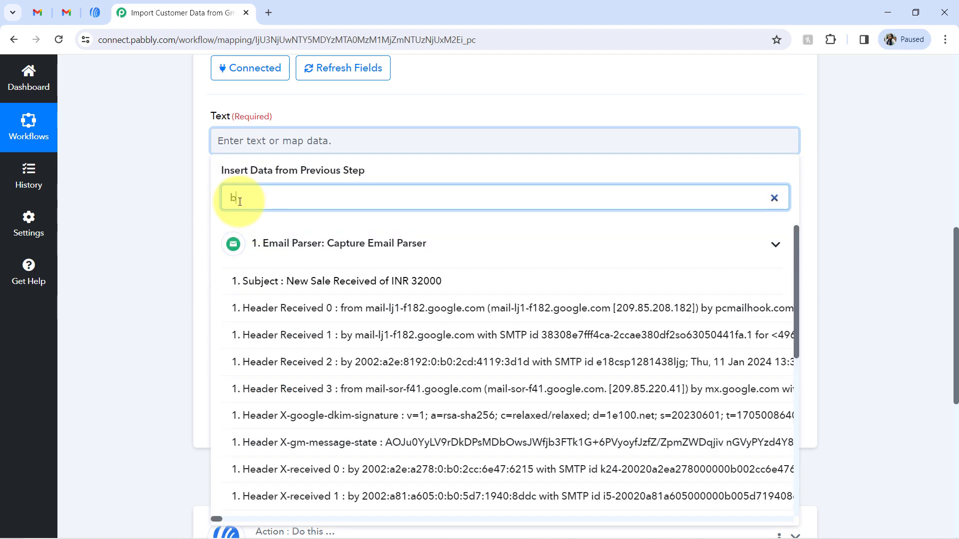
{"action": "type", "text": "ody"}
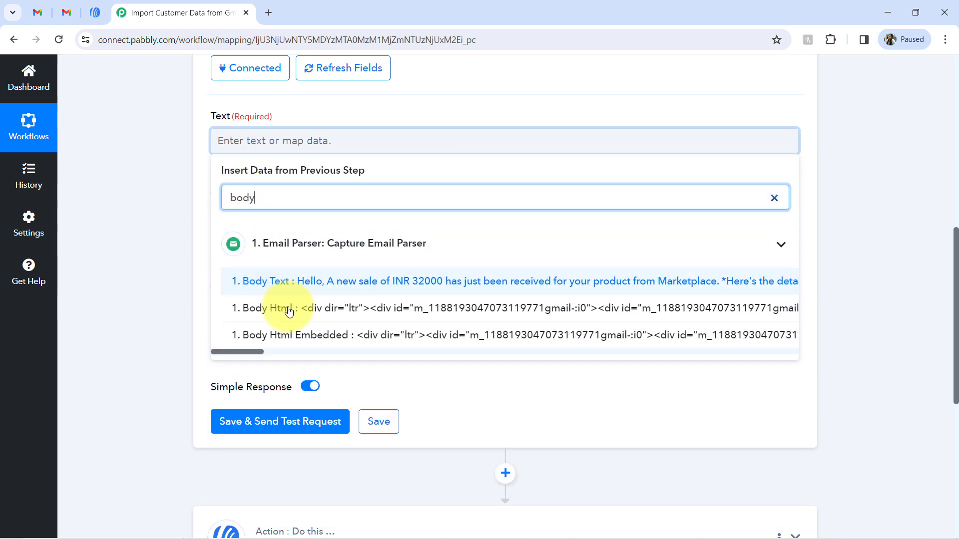
{"action": "left_click", "coordinate": [364, 281]}
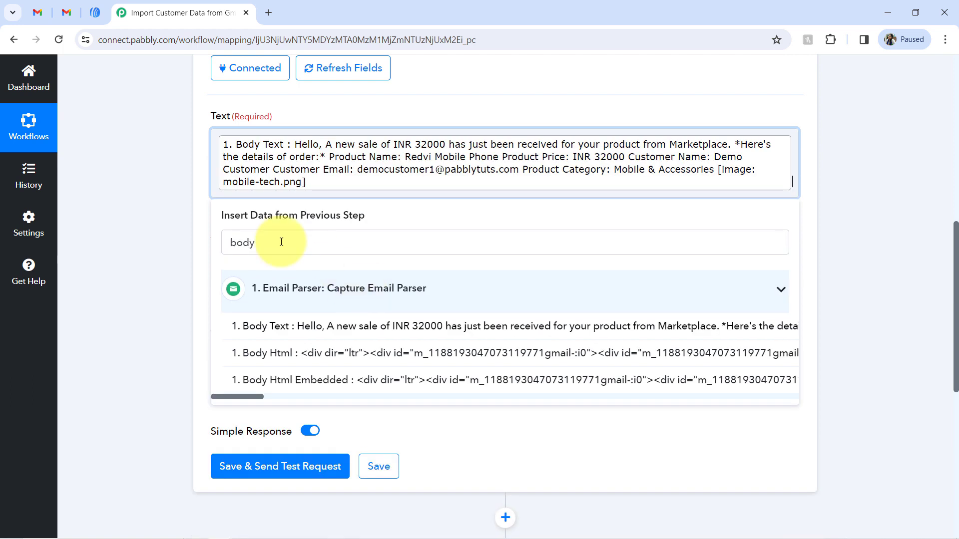
{"action": "left_click", "coordinate": [214, 205]}
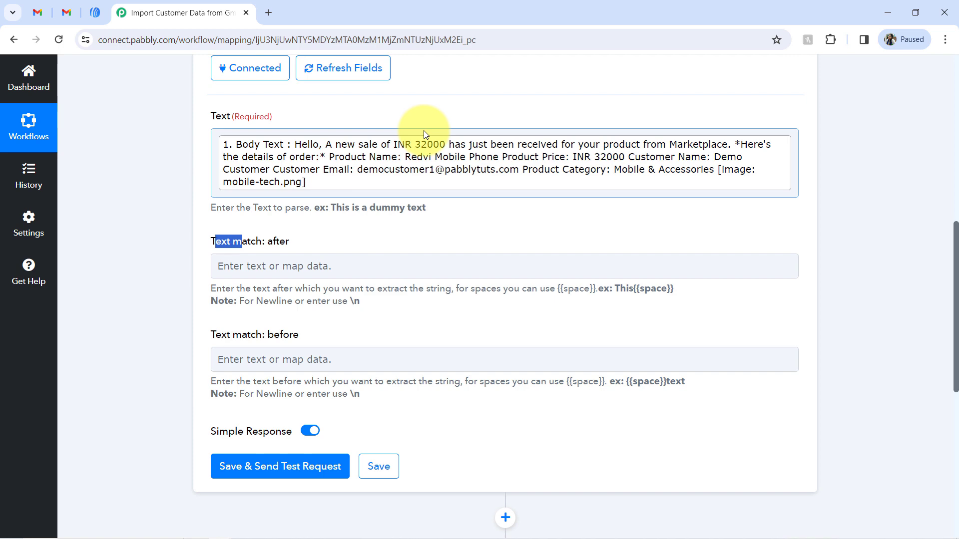
Switch to Gmail, open the "New Sale Received of INR 32000" email and examine the labels surrounding the customer email in its order details
{"action": "left_click", "coordinate": [70, 7]}
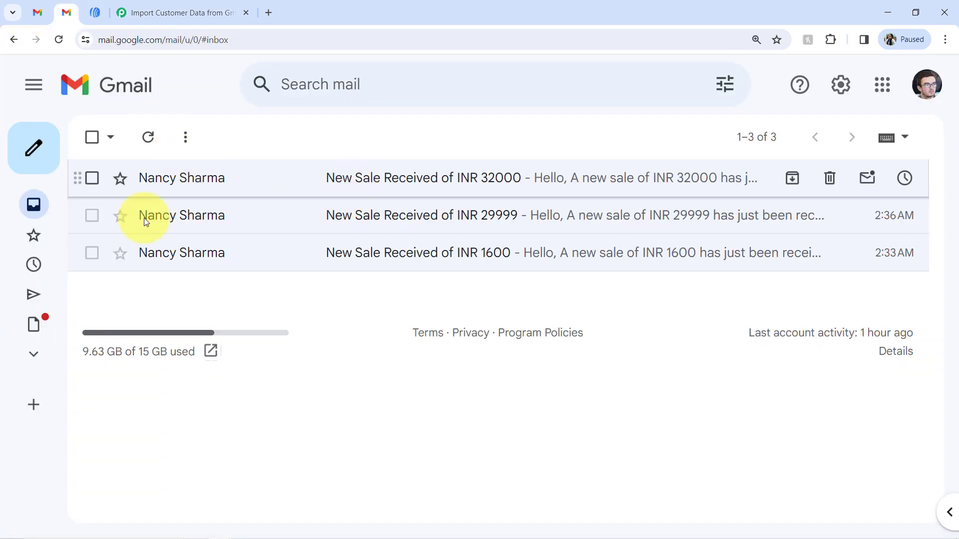
{"action": "left_click", "coordinate": [146, 185]}
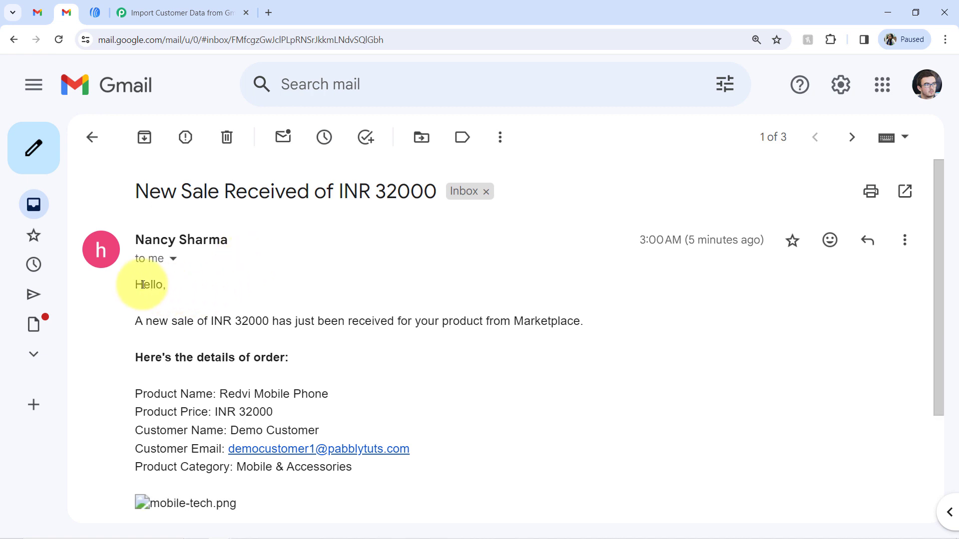
{"action": "left_click_drag", "start_coordinate": [143, 284], "coordinate": [194, 471]}
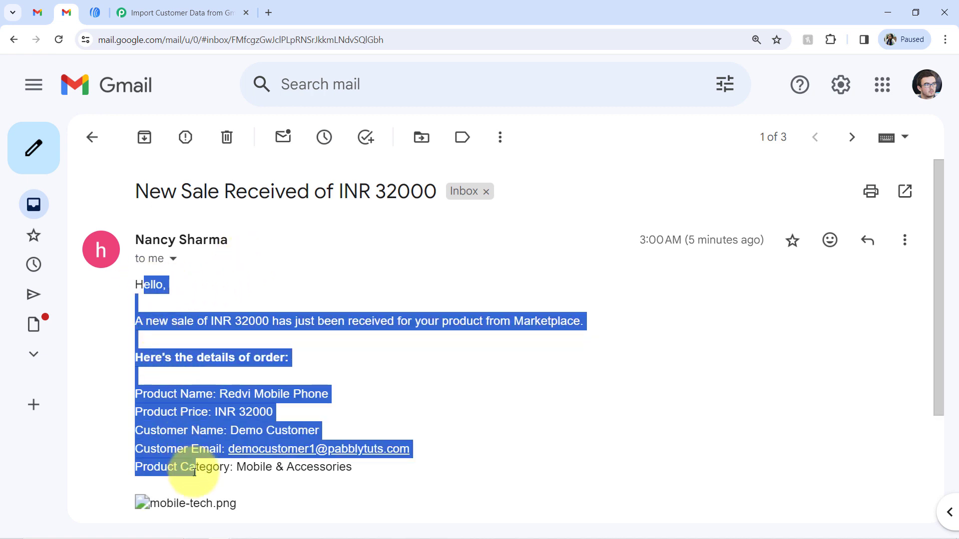
{"action": "left_click", "coordinate": [220, 382]}
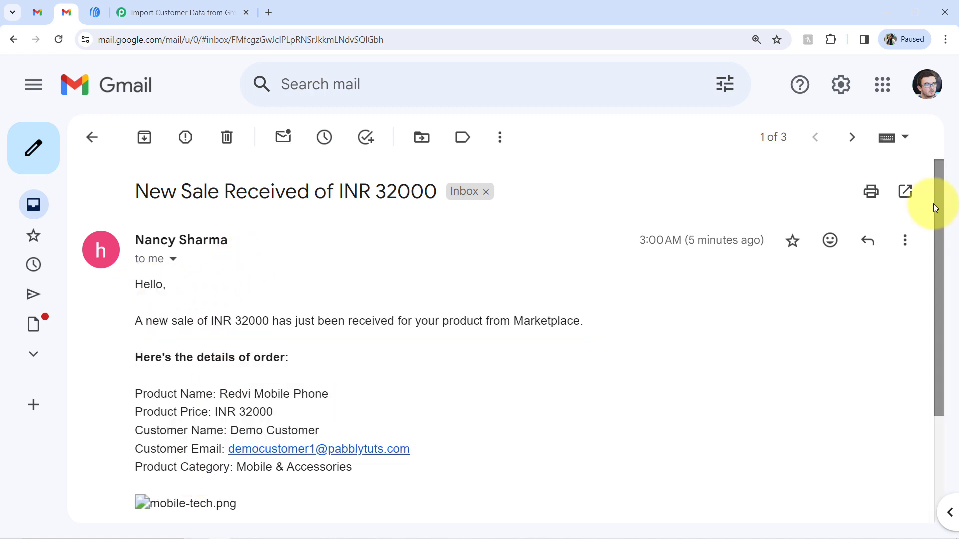
{"action": "left_click_drag", "start_coordinate": [933, 203], "coordinate": [925, 262]}
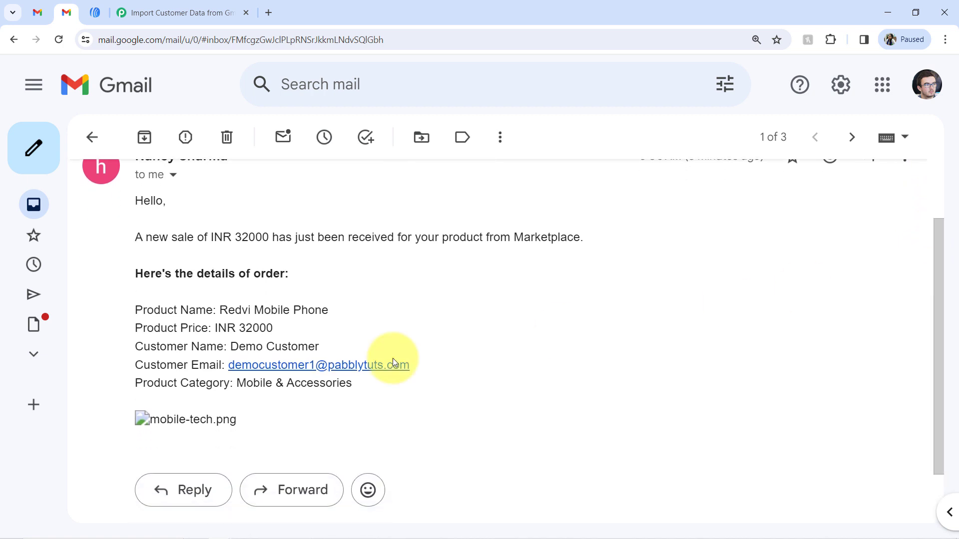
{"action": "left_click_drag", "start_coordinate": [410, 374], "coordinate": [226, 355]}
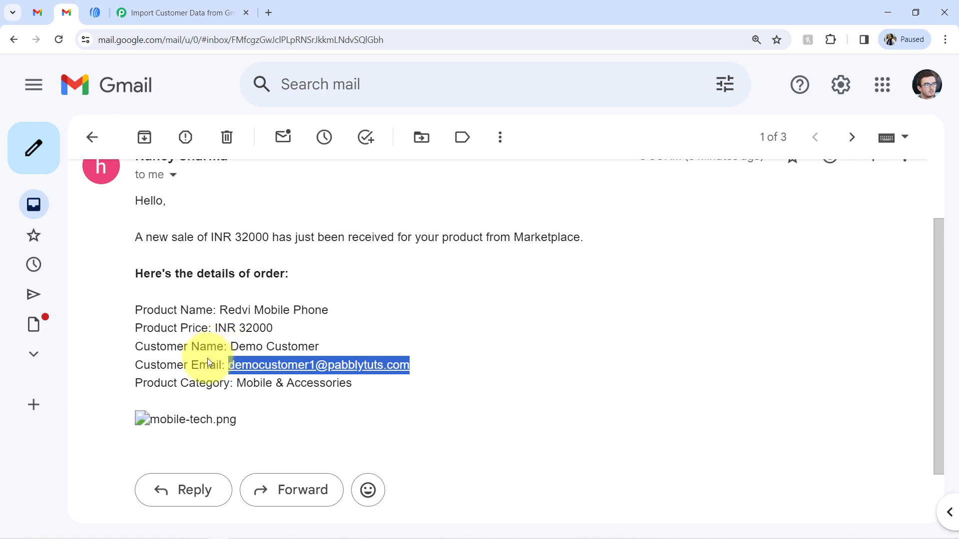
{"action": "left_click", "coordinate": [227, 360]}
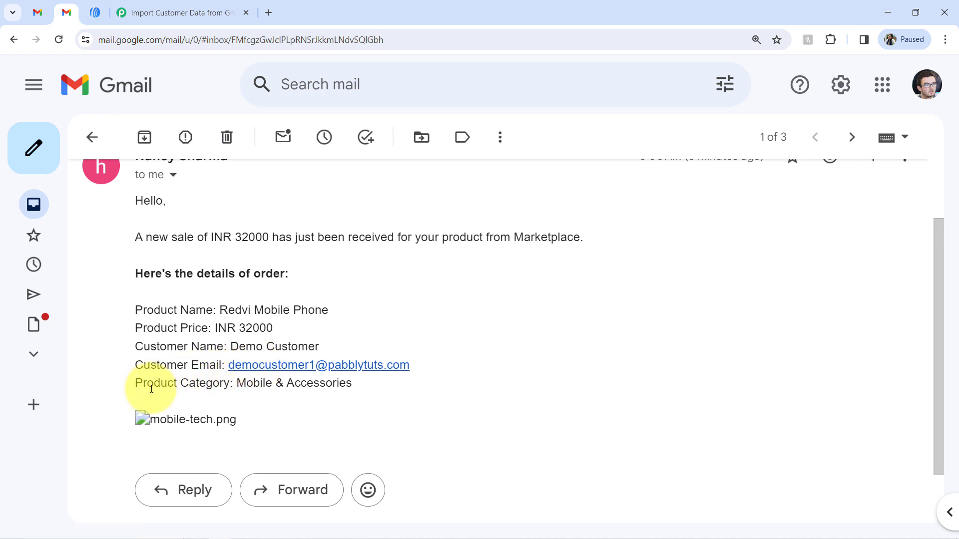
{"action": "left_click_drag", "start_coordinate": [150, 385], "coordinate": [203, 386]}
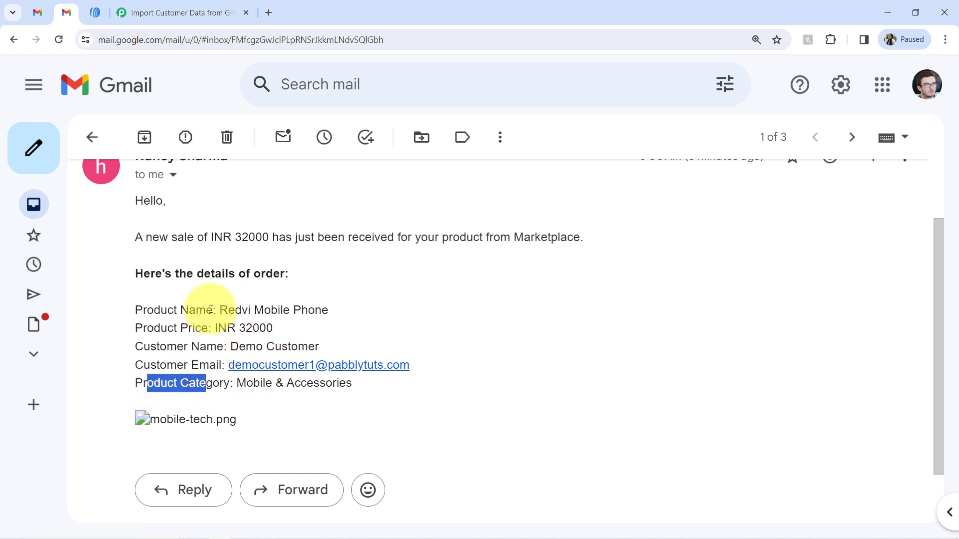
{"action": "left_click_drag", "start_coordinate": [178, 273], "coordinate": [336, 413]}
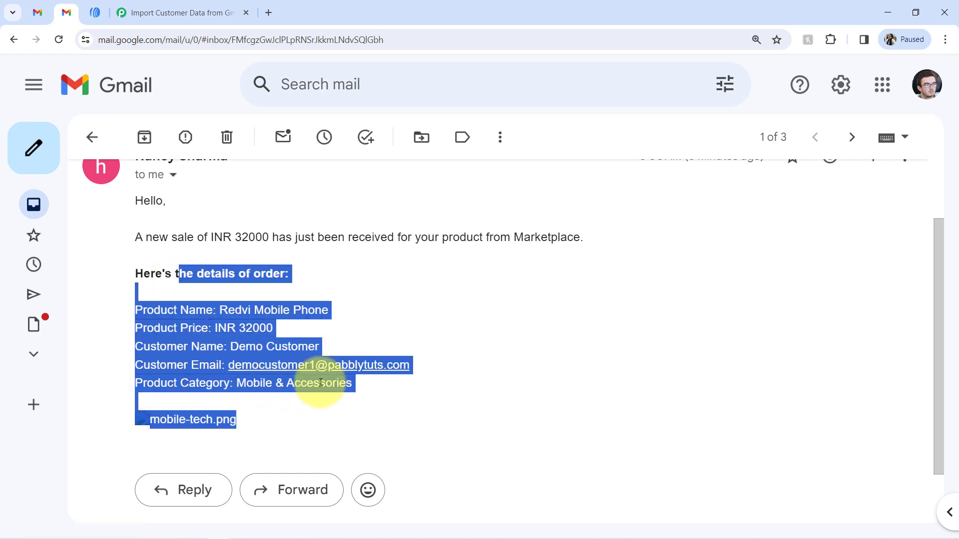
{"action": "left_click", "coordinate": [267, 309]}
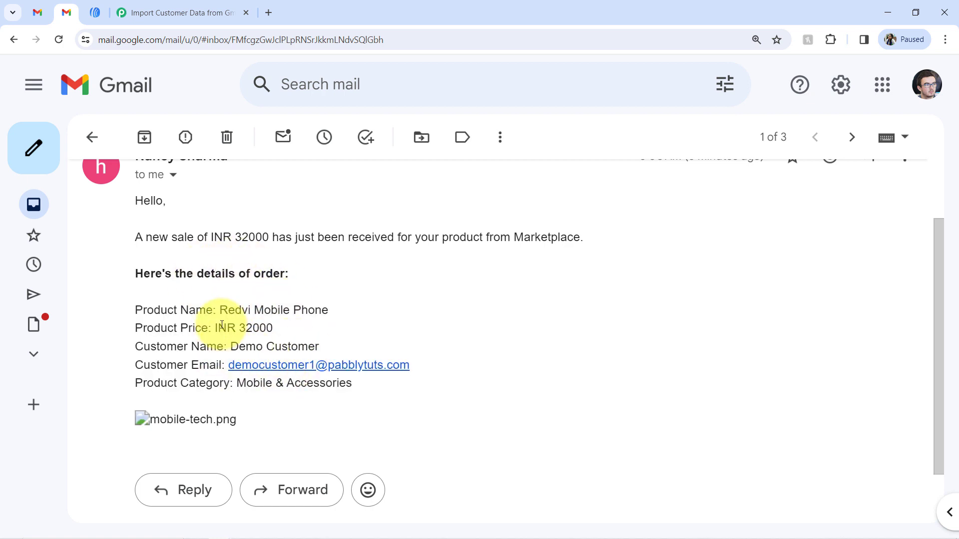
{"action": "left_click", "coordinate": [158, 5]}
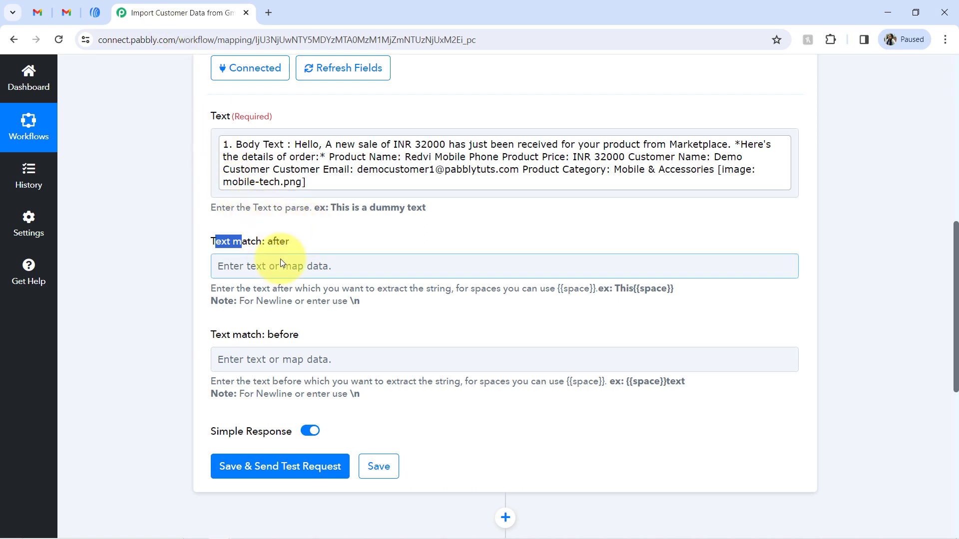
Copy the label "Customer Email:" from the Gmail sale message into the Text Parser's "Text match: after" field in Pabbly Connect
{"action": "left_click", "coordinate": [61, 12]}
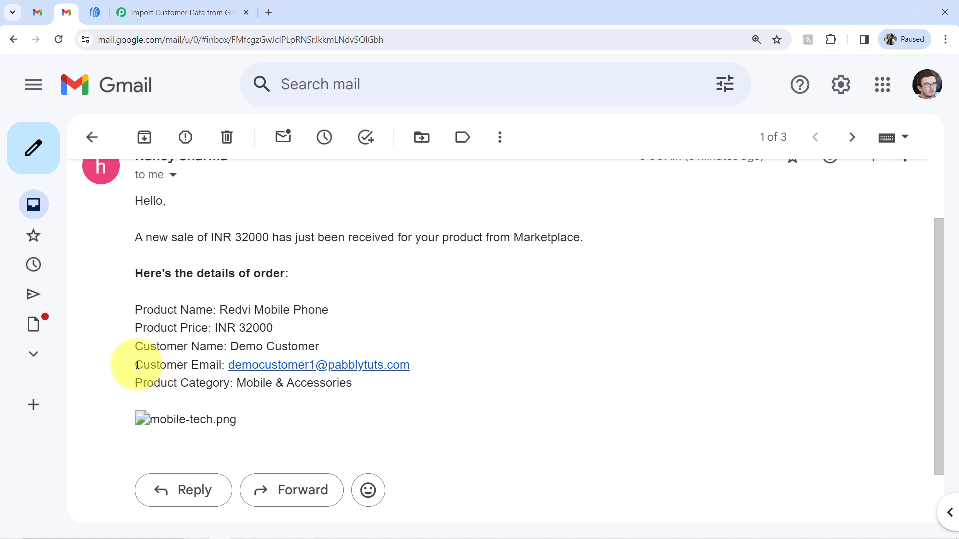
{"action": "left_click_drag", "start_coordinate": [137, 365], "coordinate": [231, 365]}
{"action": "key", "text": "ctrl+c"}
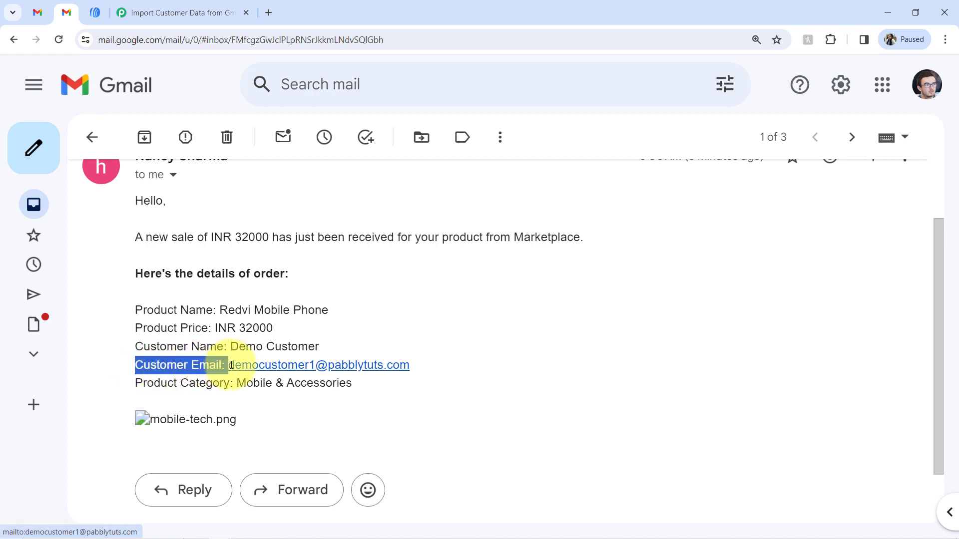
{"action": "left_click", "coordinate": [165, 11]}
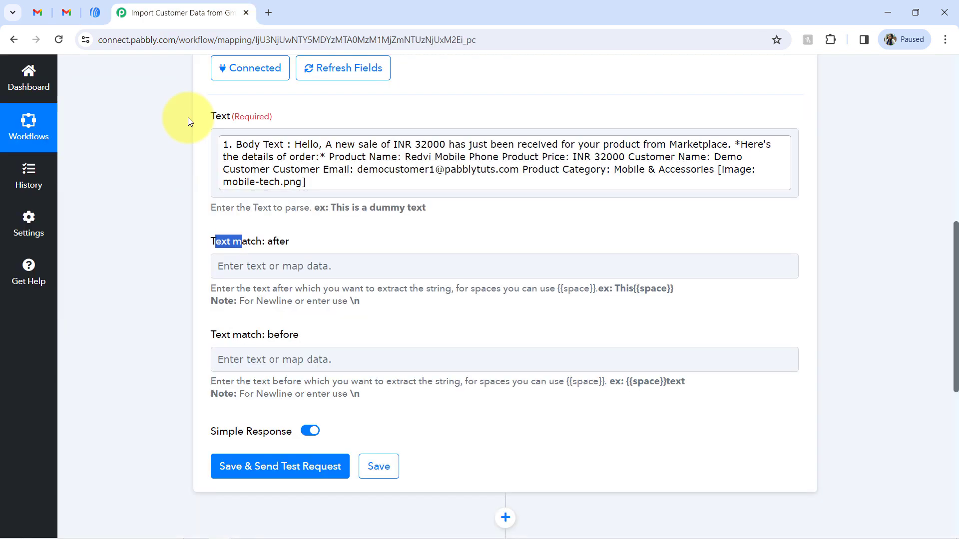
{"action": "left_click", "coordinate": [238, 276]}
{"action": "key", "text": "ctrl+v"}
{"action": "left_click", "coordinate": [172, 320]}
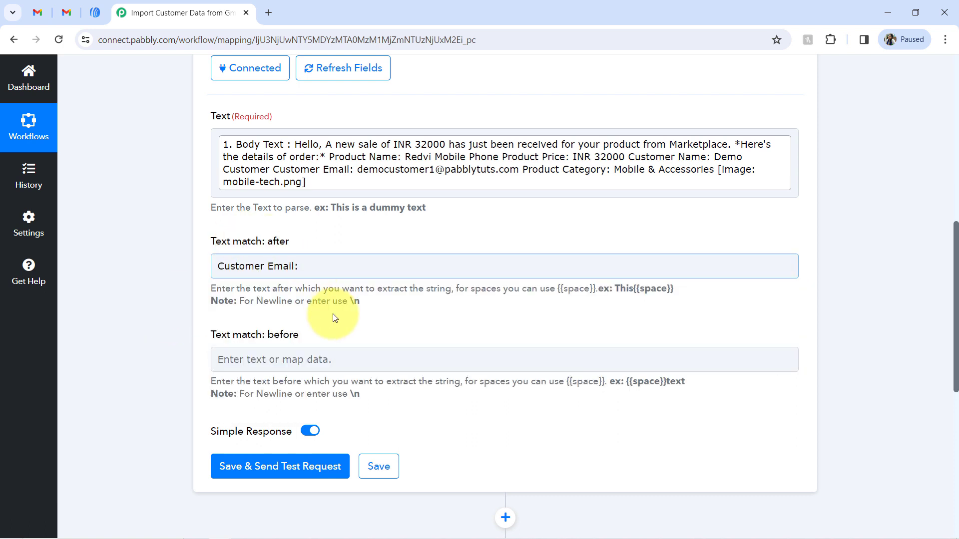
Set "Text match: before" to the email's "Product Category:" label, then save the Text Parser step and send a test request
{"action": "left_click", "coordinate": [67, 11]}
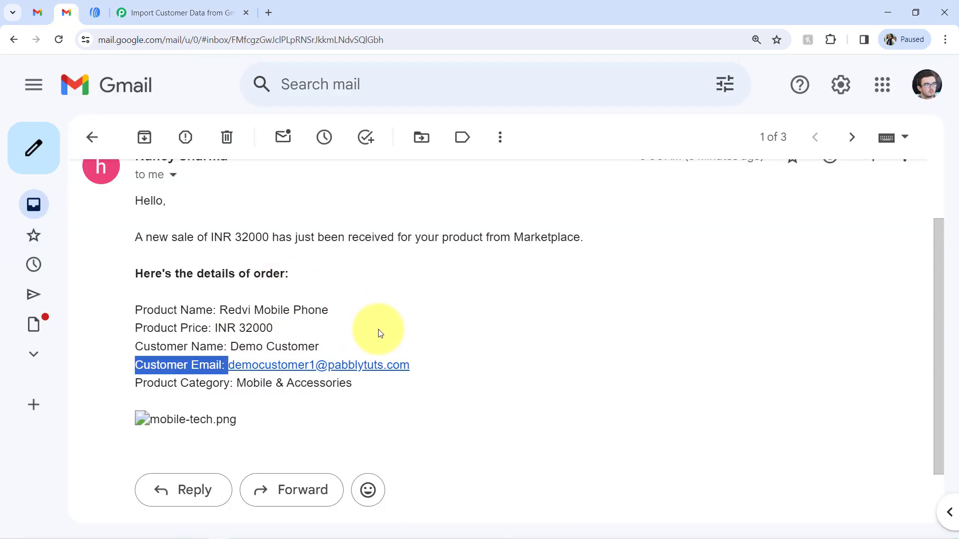
{"action": "left_click_drag", "start_coordinate": [234, 383], "coordinate": [141, 383]}
{"action": "left_click", "coordinate": [184, 20]}
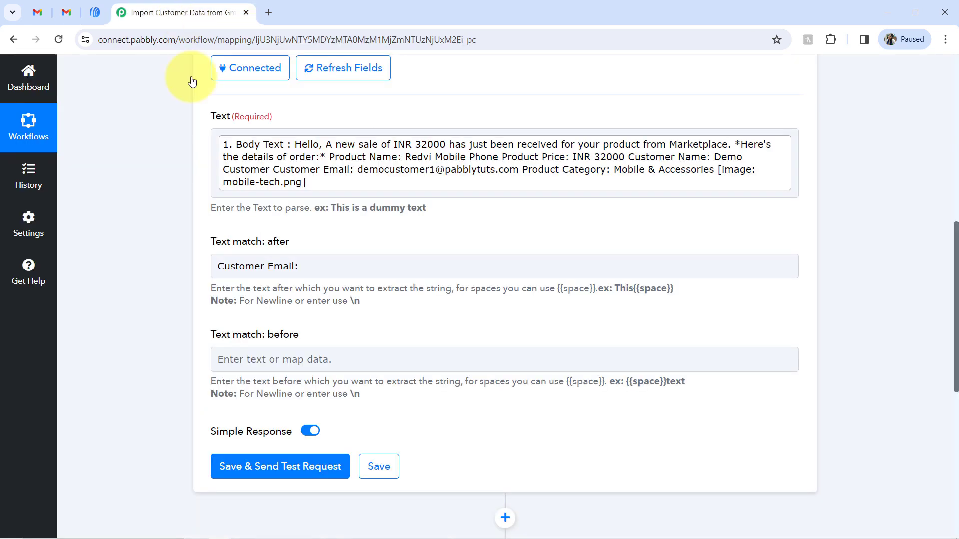
{"action": "left_click", "coordinate": [247, 360]}
{"action": "type", "text": "Product Category:"}
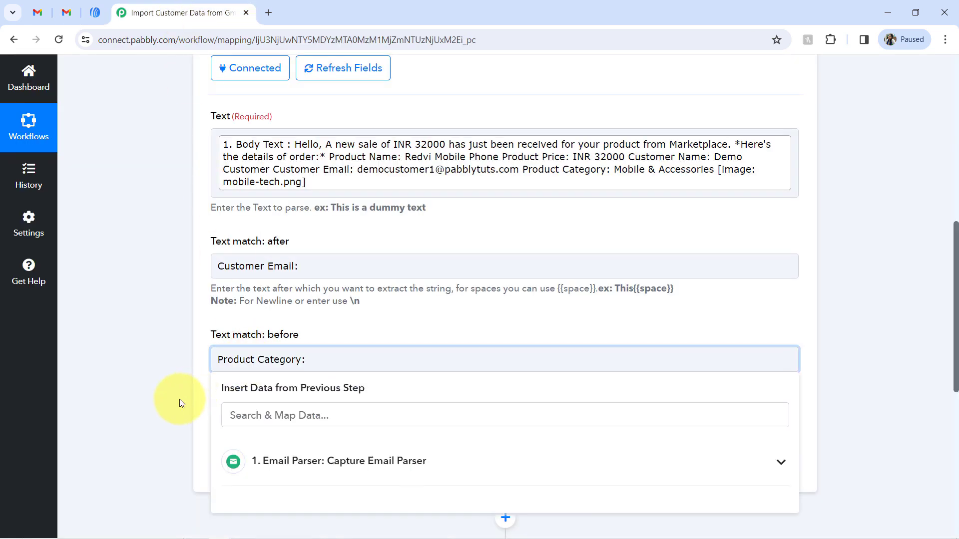
{"action": "left_click", "coordinate": [181, 399]}
{"action": "left_click", "coordinate": [256, 467]}
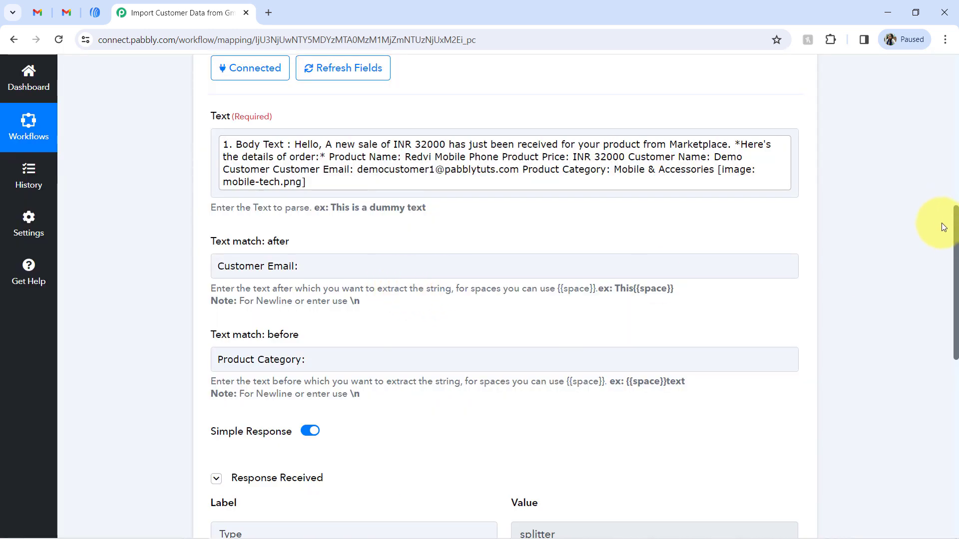
Check the extracted customer email in the Text Parser step's response
{"action": "left_click_drag", "start_coordinate": [956, 235], "coordinate": [956, 324]}
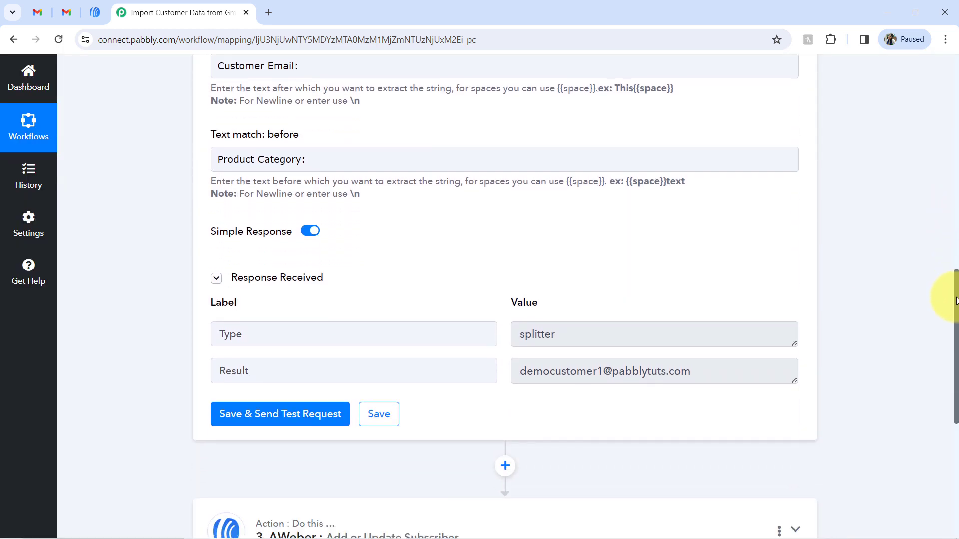
{"action": "left_click_drag", "start_coordinate": [550, 372], "coordinate": [649, 379]}
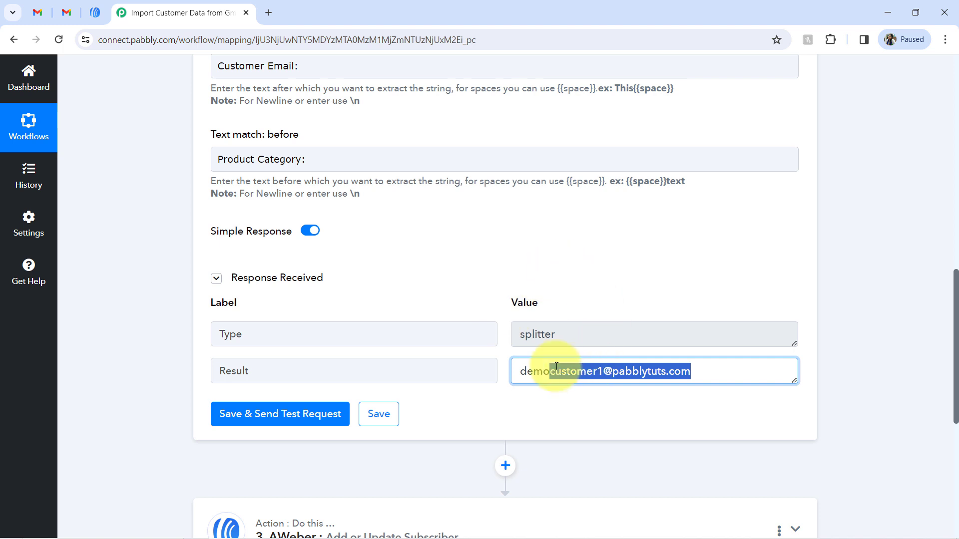
{"action": "left_click", "coordinate": [607, 370]}
{"action": "triple_click", "coordinate": [607, 369]}
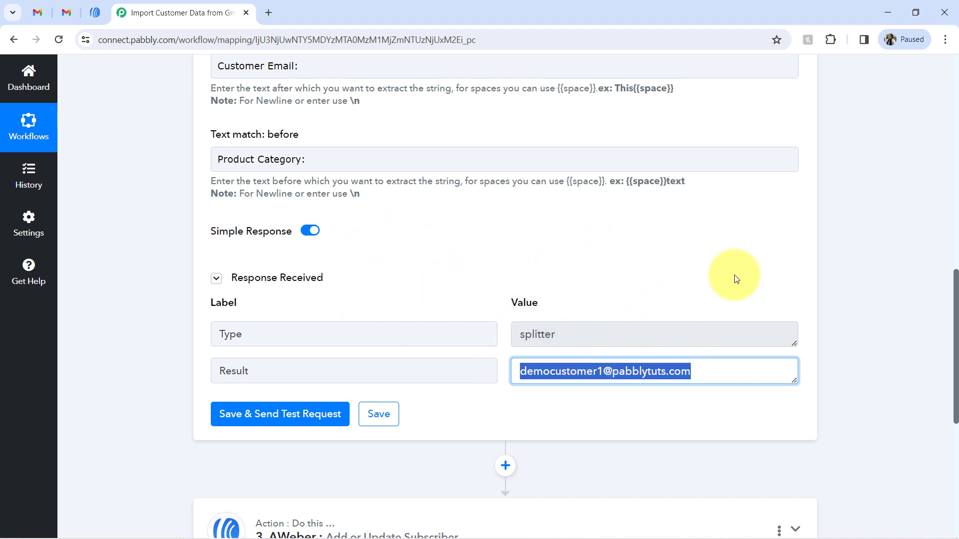
Rename the second workflow step, the Text Parser, as "Text Formatter: Fetch Email Address"
{"action": "left_click_drag", "start_coordinate": [956, 303], "coordinate": [931, 181]}
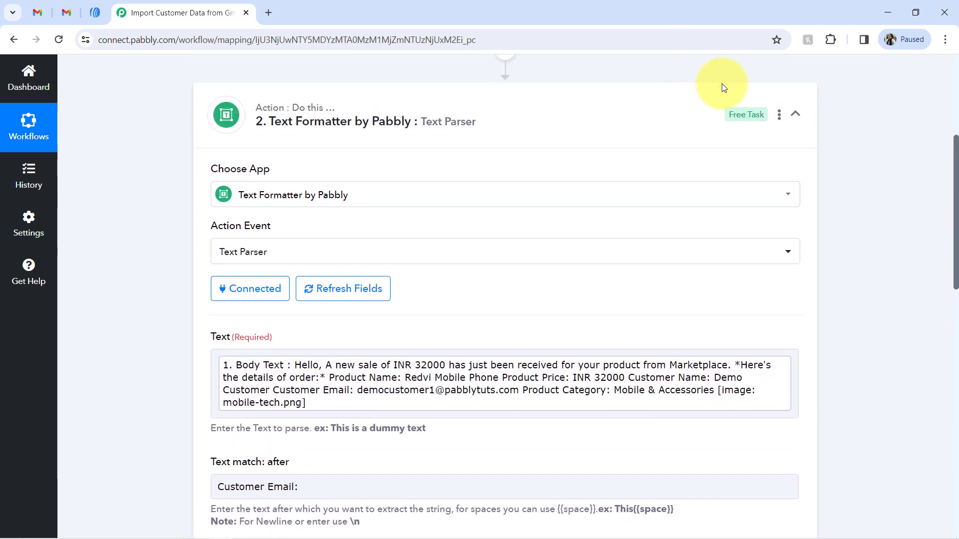
{"action": "left_click", "coordinate": [779, 116]}
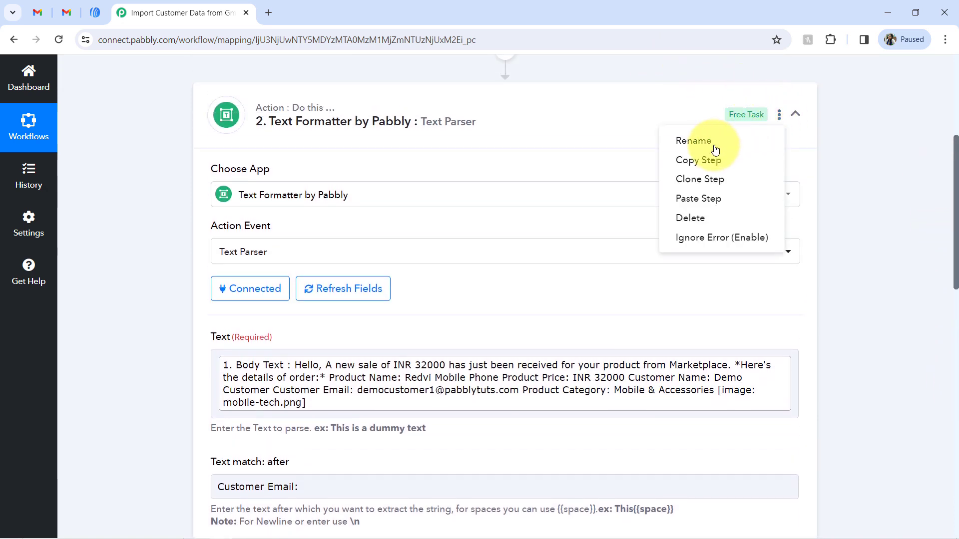
{"action": "left_click", "coordinate": [699, 145]}
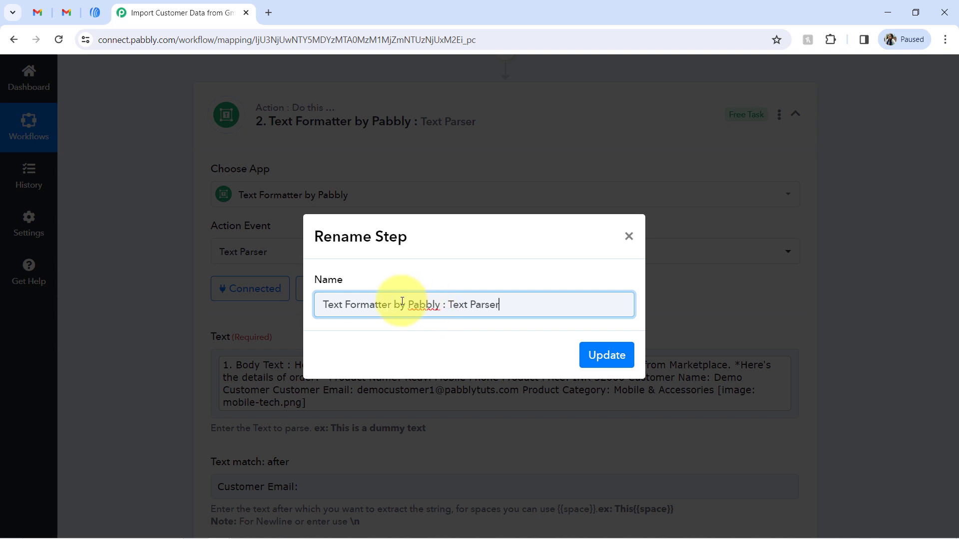
{"action": "left_click_drag", "start_coordinate": [393, 305], "coordinate": [504, 305]}
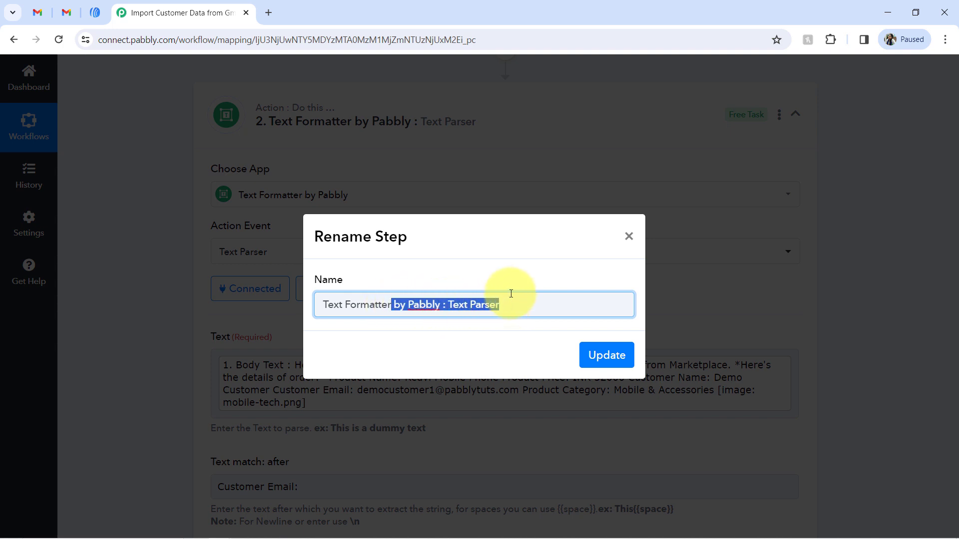
{"action": "key", "text": "BackSpace"}
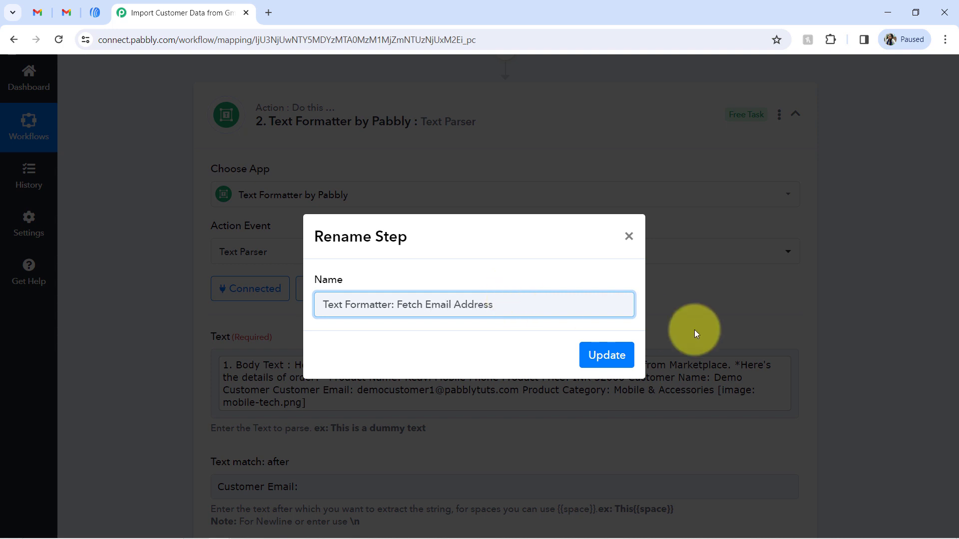
{"action": "left_click", "coordinate": [601, 356]}
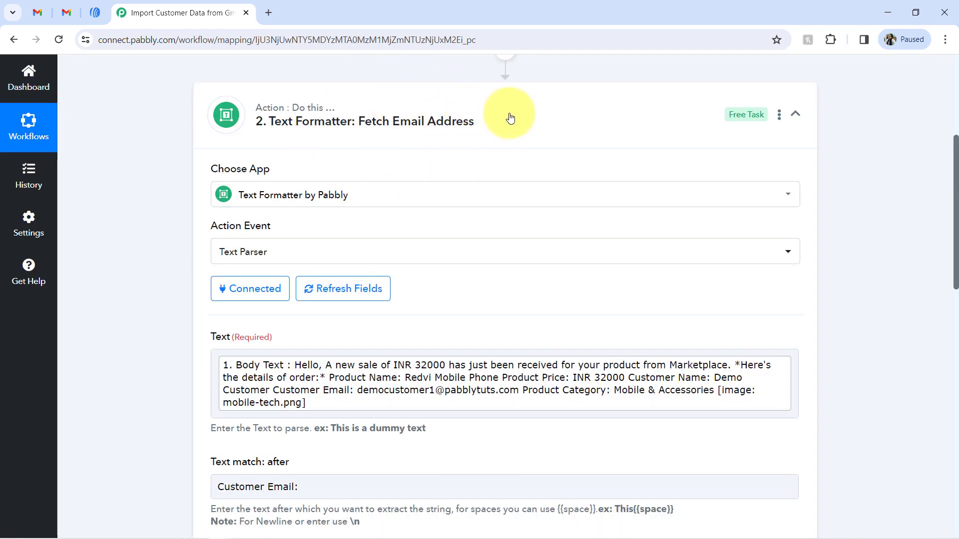
Clone the "Text Formatter: Fetch Email Address" step and rename the copy as "Text Formatter: Fetch Customer Name"
{"action": "left_click", "coordinate": [778, 119]}
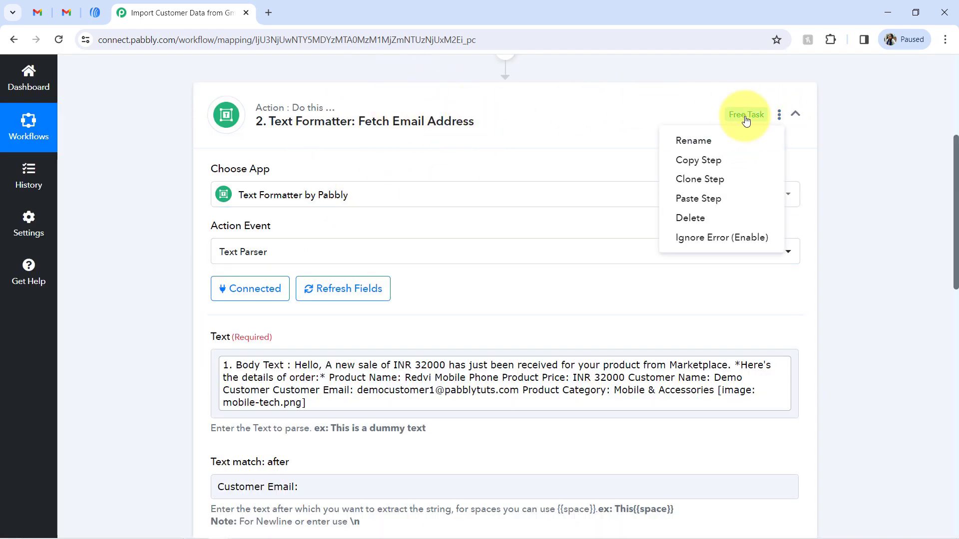
{"action": "left_click", "coordinate": [712, 180]}
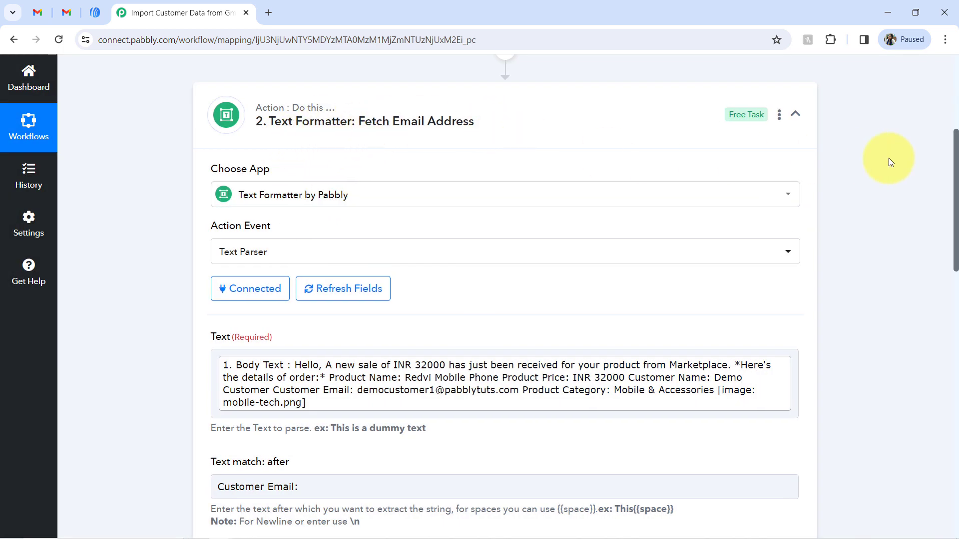
{"action": "scroll", "coordinate": [946, 167], "scroll_direction": "down", "scroll_amount": 9}
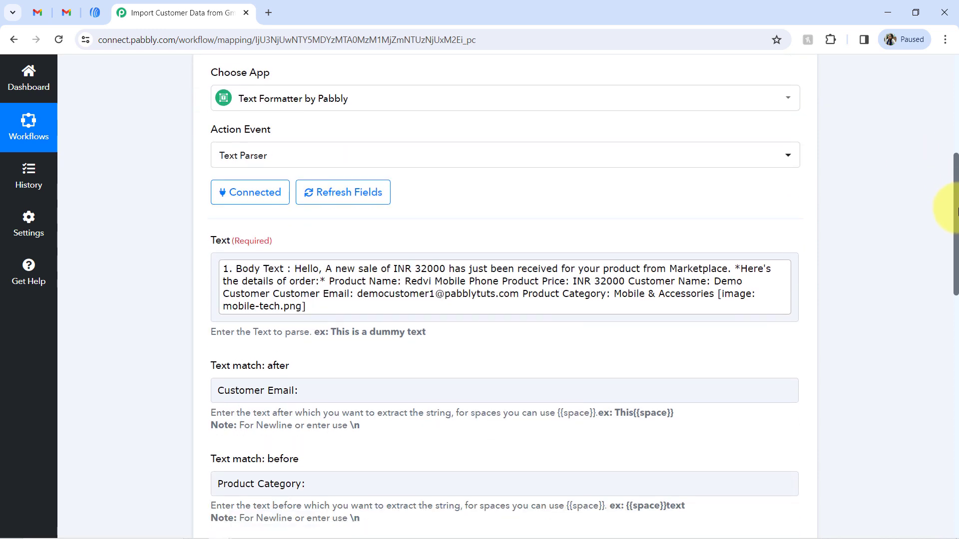
{"action": "scroll", "coordinate": [931, 304], "scroll_direction": "down", "scroll_amount": 6}
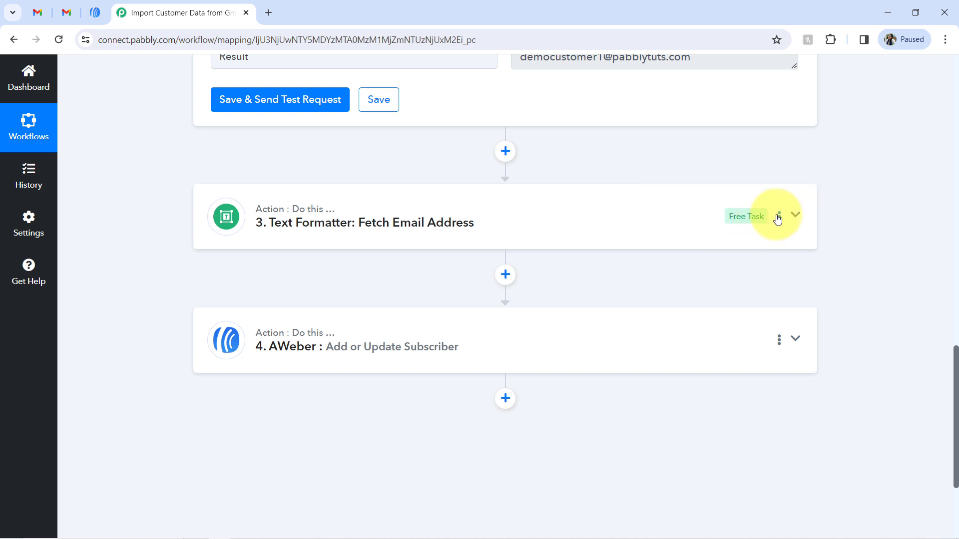
{"action": "left_click", "coordinate": [780, 220]}
{"action": "left_click", "coordinate": [667, 243]}
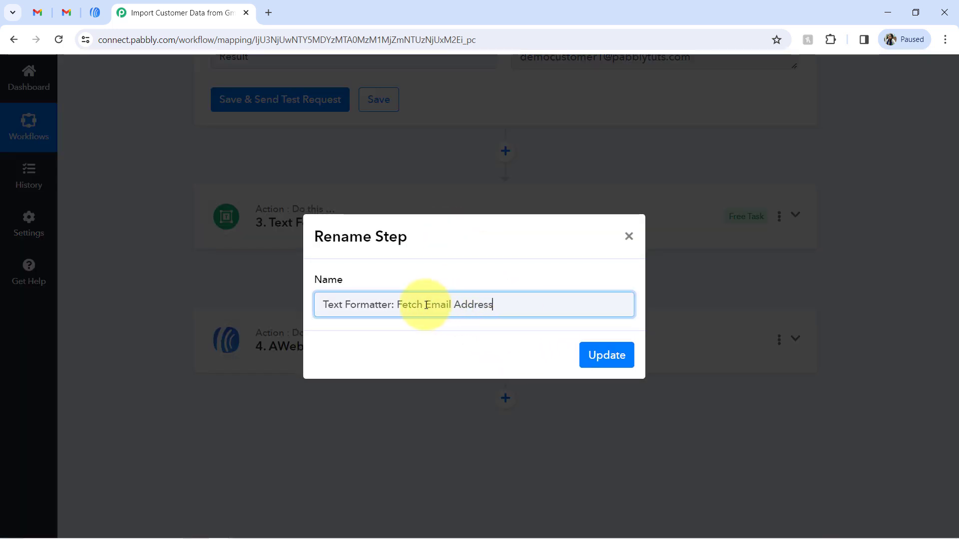
{"action": "left_click_drag", "start_coordinate": [426, 305], "coordinate": [534, 304]}
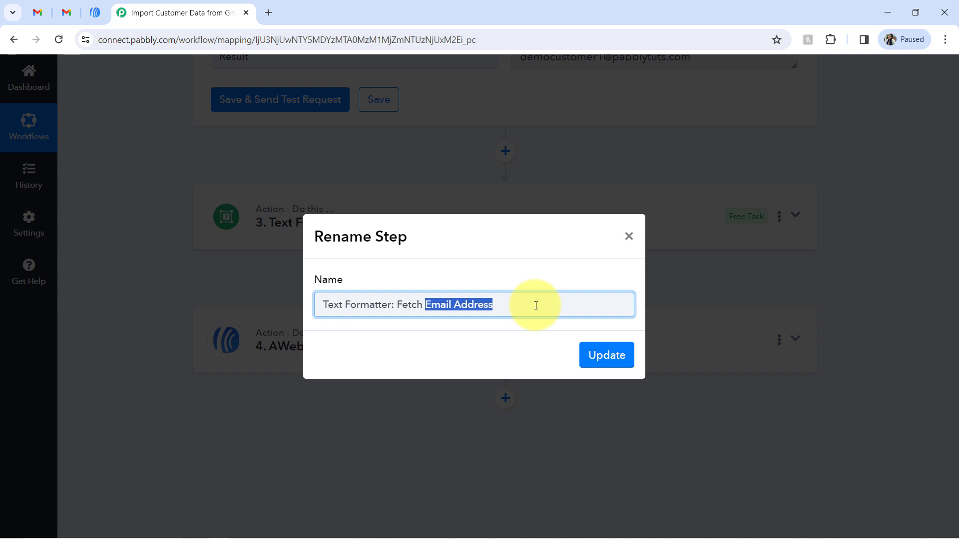
{"action": "type", "text": "Nam"}
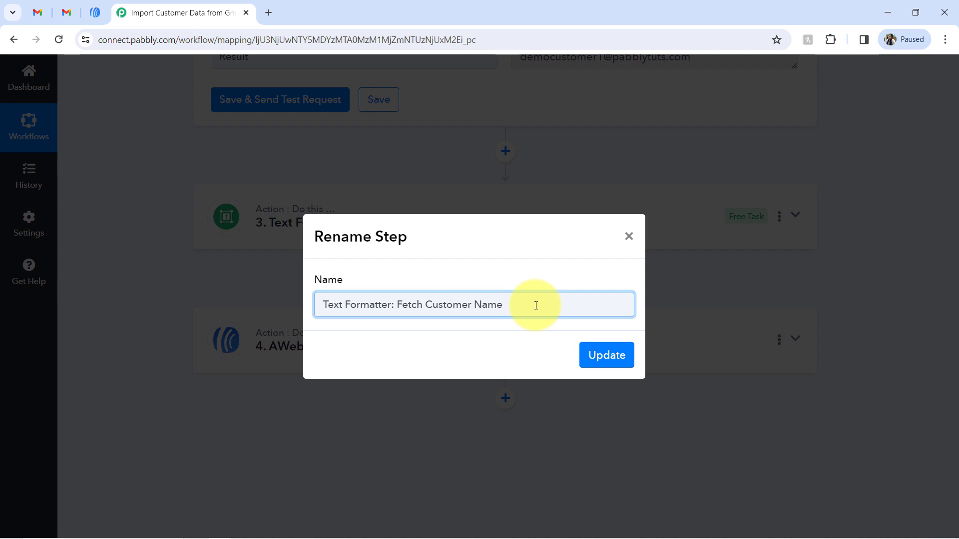
{"action": "key", "text": "Return"}
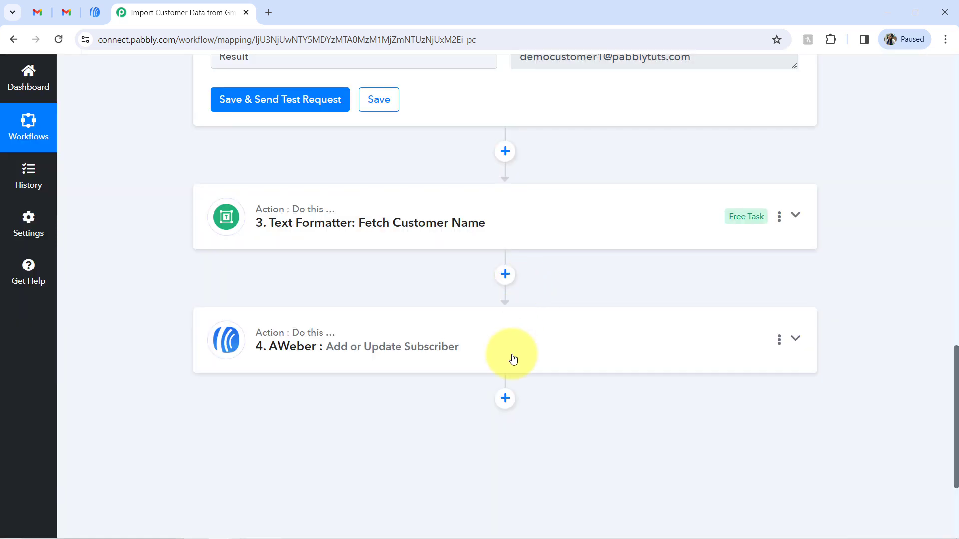
Expand the Fetch Customer Name step and copy the label "Customer Name:" from the Gmail sale message into its "Text match: after" field
{"action": "left_click", "coordinate": [313, 208]}
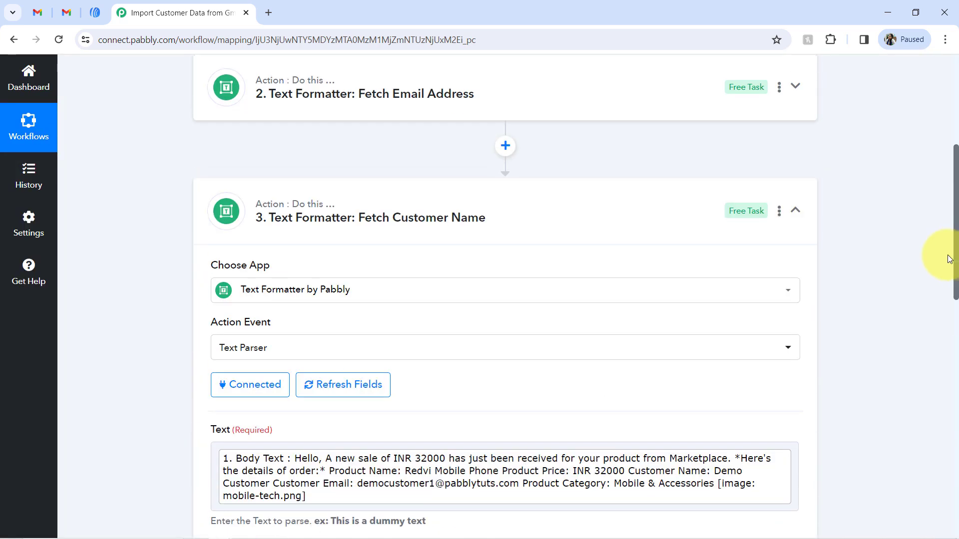
{"action": "left_click_drag", "start_coordinate": [956, 258], "coordinate": [955, 348]}
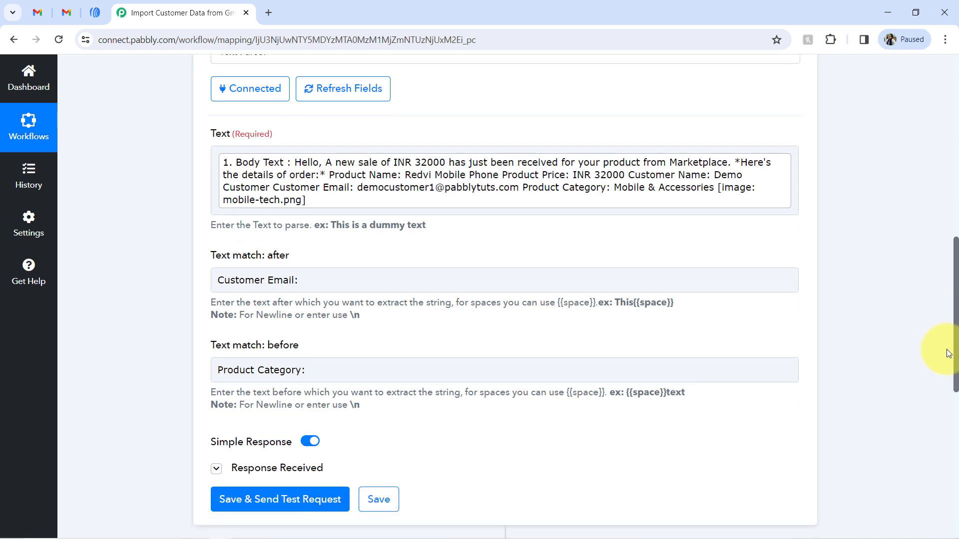
{"action": "left_click", "coordinate": [73, 6]}
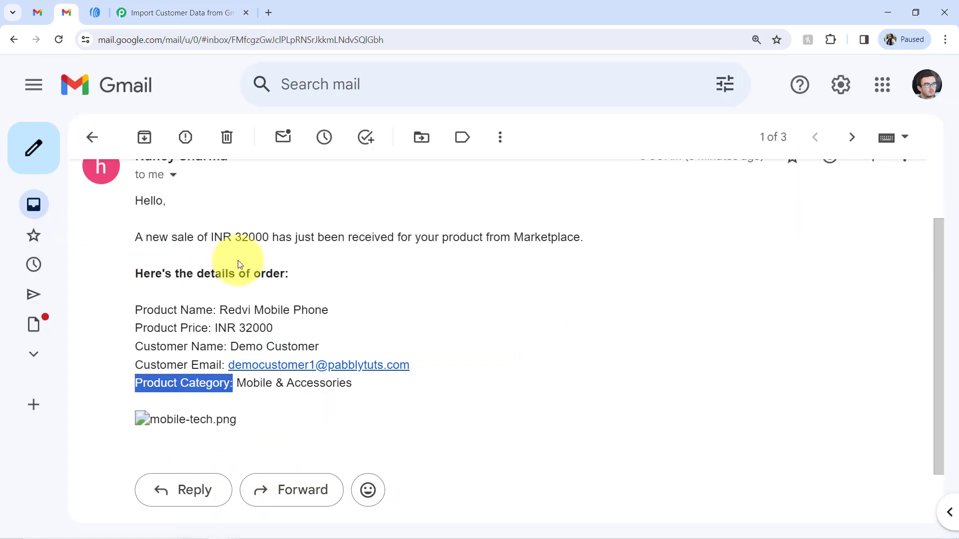
{"action": "left_click", "coordinate": [239, 347]}
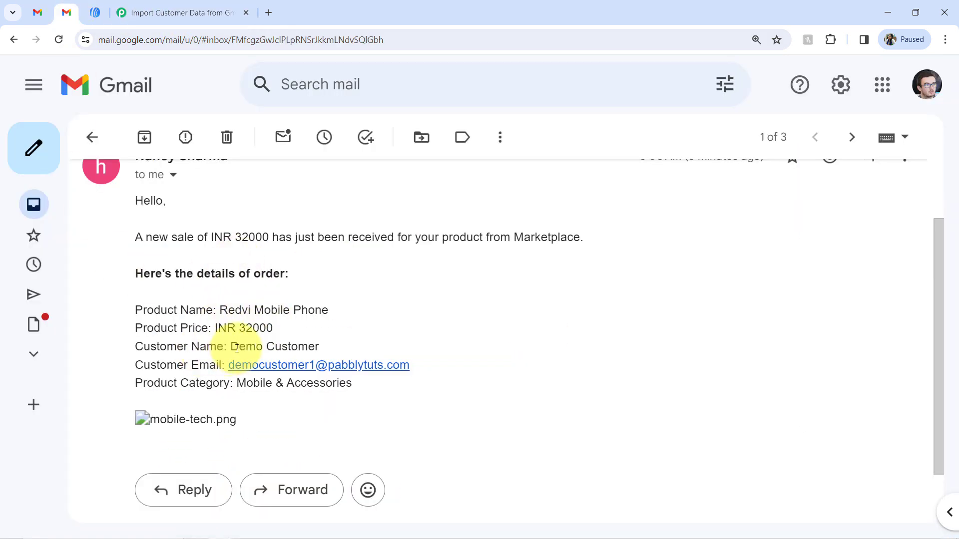
{"action": "left_click_drag", "start_coordinate": [232, 348], "coordinate": [326, 354]}
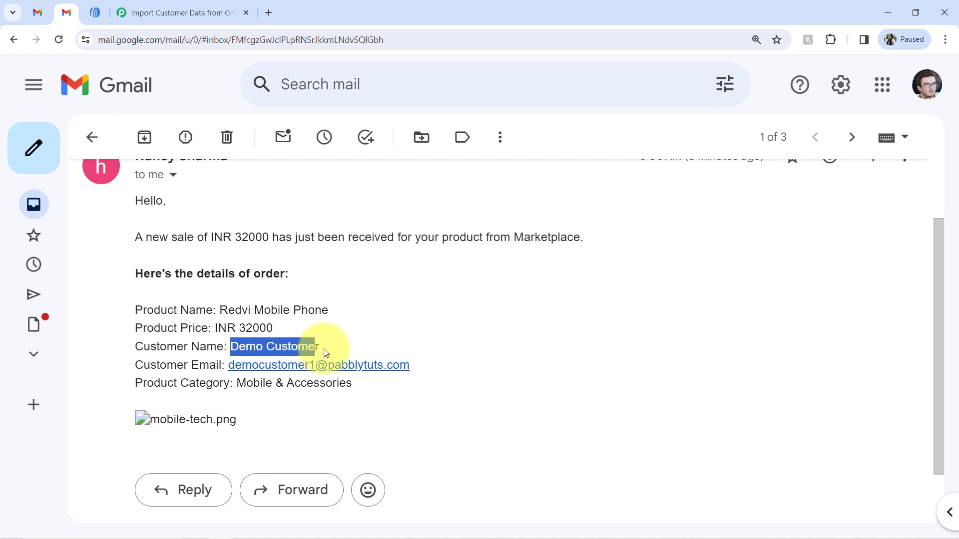
{"action": "left_click", "coordinate": [236, 344]}
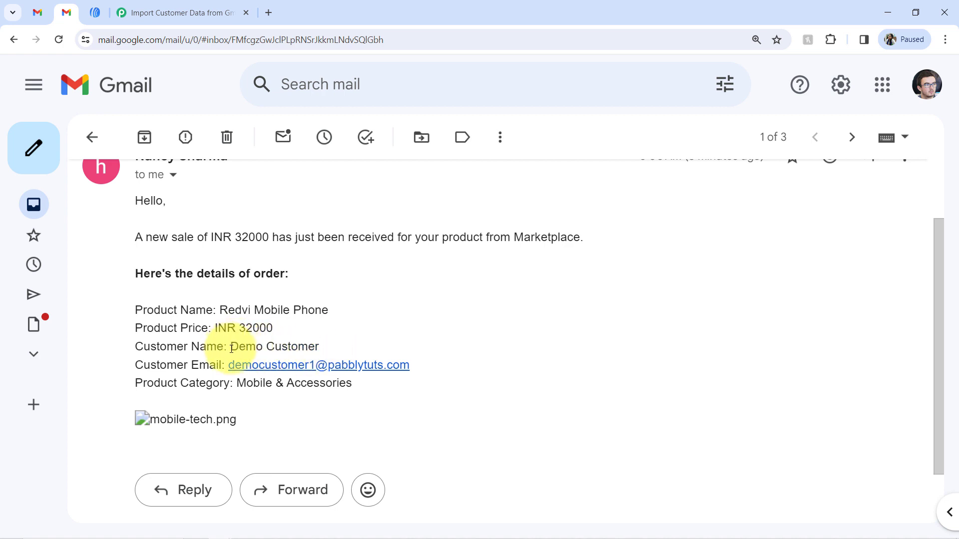
{"action": "left_click_drag", "start_coordinate": [232, 348], "coordinate": [138, 349]}
{"action": "key", "text": "ctrl+c"}
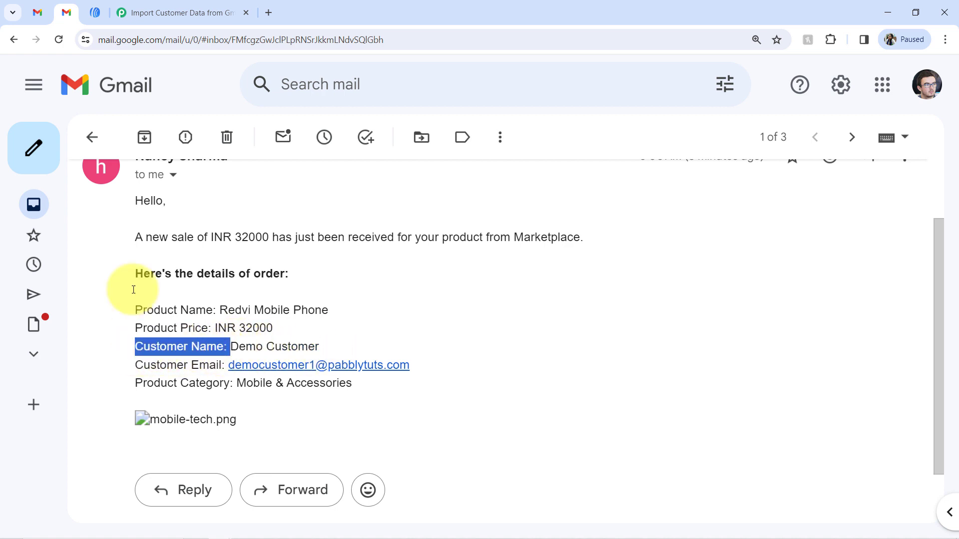
{"action": "left_click", "coordinate": [235, 13]}
{"action": "double_click", "coordinate": [258, 281]}
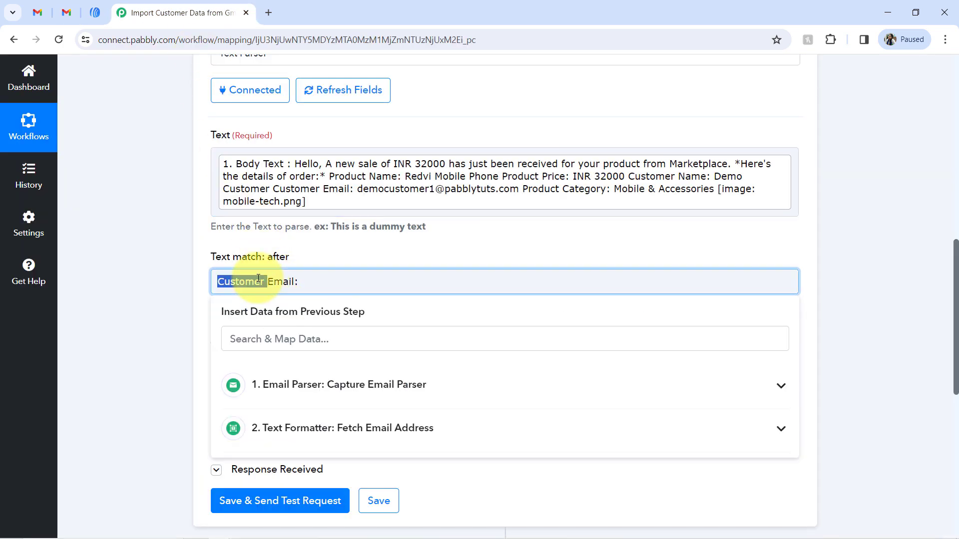
{"action": "key", "text": "ctrl+v"}
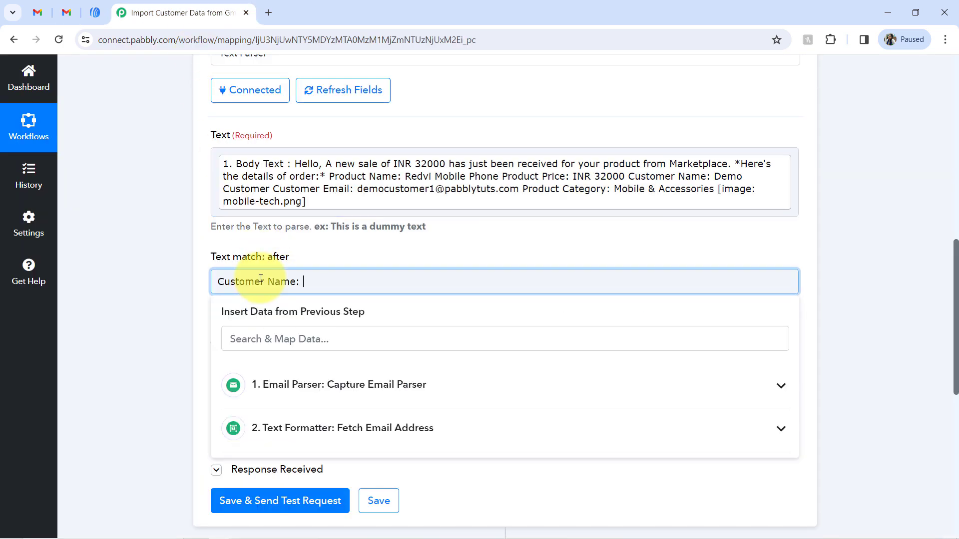
Set the Fetch Customer Name step's "Text match: before" to the "Customer Email:" label from the Gmail sale message
{"action": "left_click", "coordinate": [64, 6]}
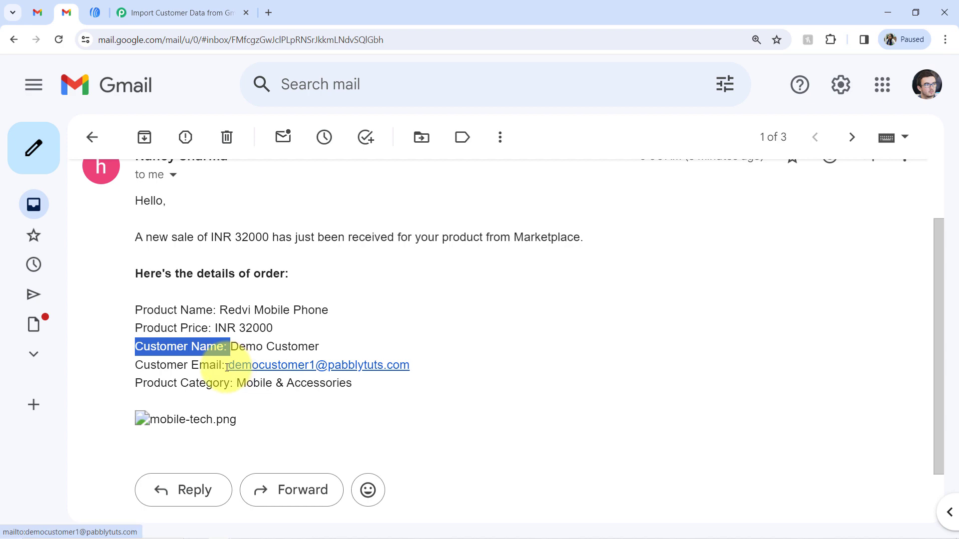
{"action": "left_click_drag", "start_coordinate": [225, 365], "coordinate": [146, 362]}
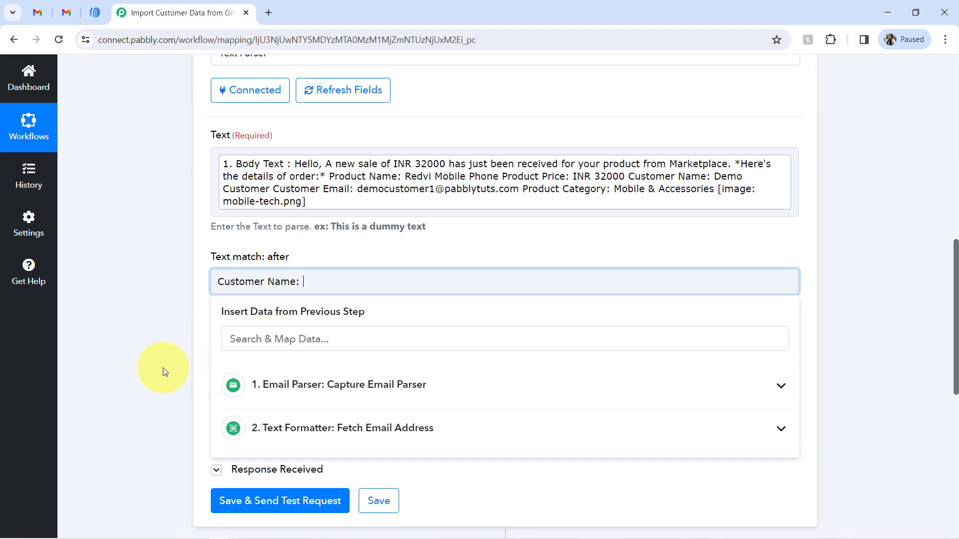
{"action": "left_click", "coordinate": [165, 375]}
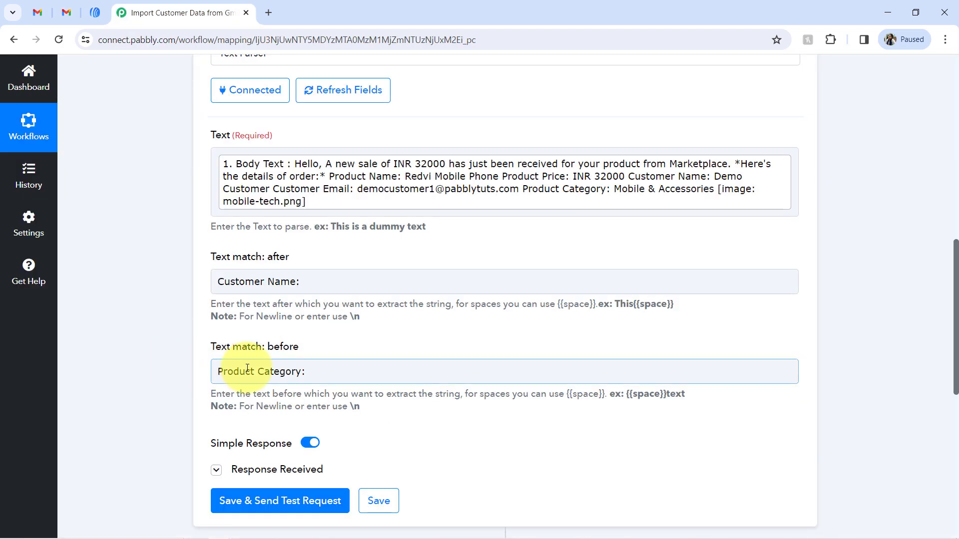
{"action": "left_click", "coordinate": [248, 368]}
{"action": "key", "text": "ctrl+a"}
{"action": "type", "text": "Customer Email:"}
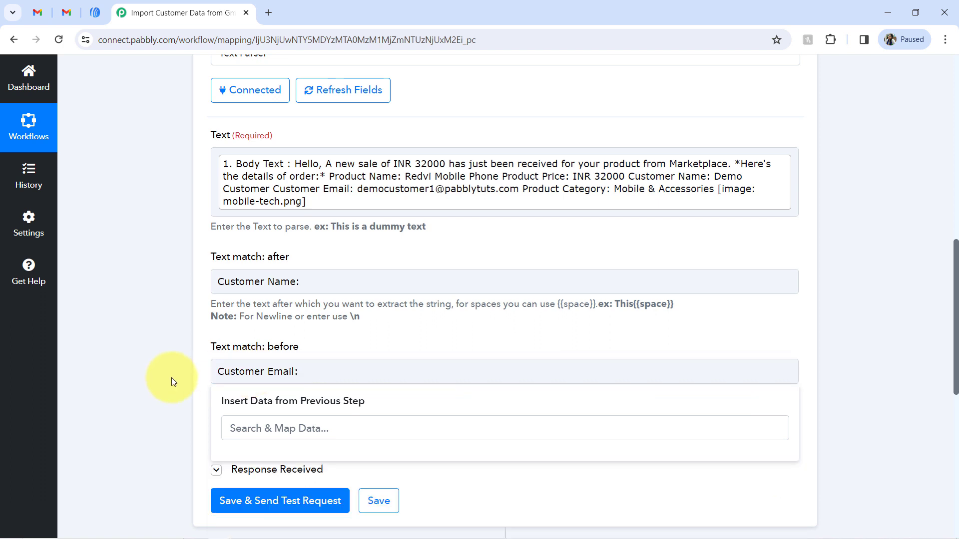
{"action": "left_click", "coordinate": [171, 377]}
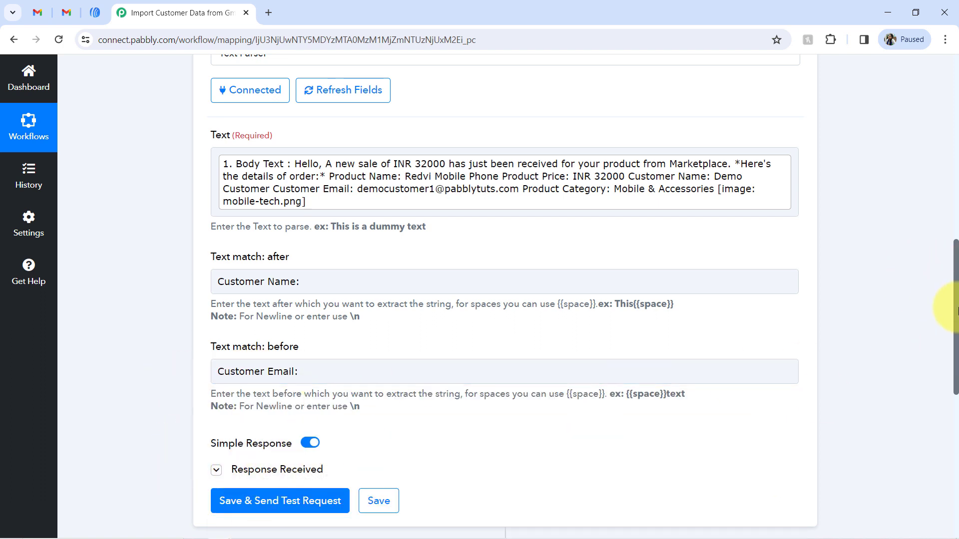
Expand the Fetch Email Address step and review its text match settings and the result in its response
{"action": "left_click_drag", "start_coordinate": [956, 309], "coordinate": [942, 200]}
{"action": "left_click", "coordinate": [332, 54]}
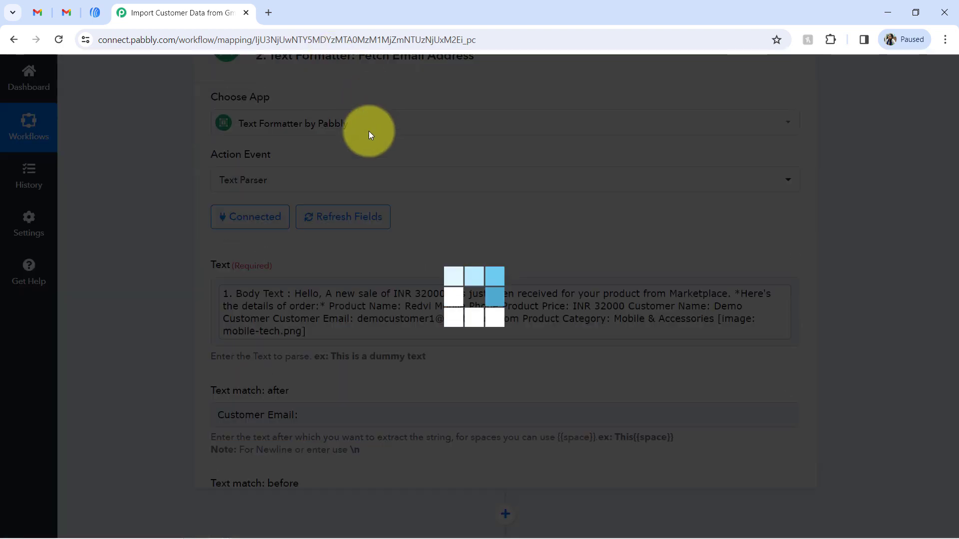
{"action": "scroll", "coordinate": [955, 260], "scroll_direction": "up", "scroll_amount": 3}
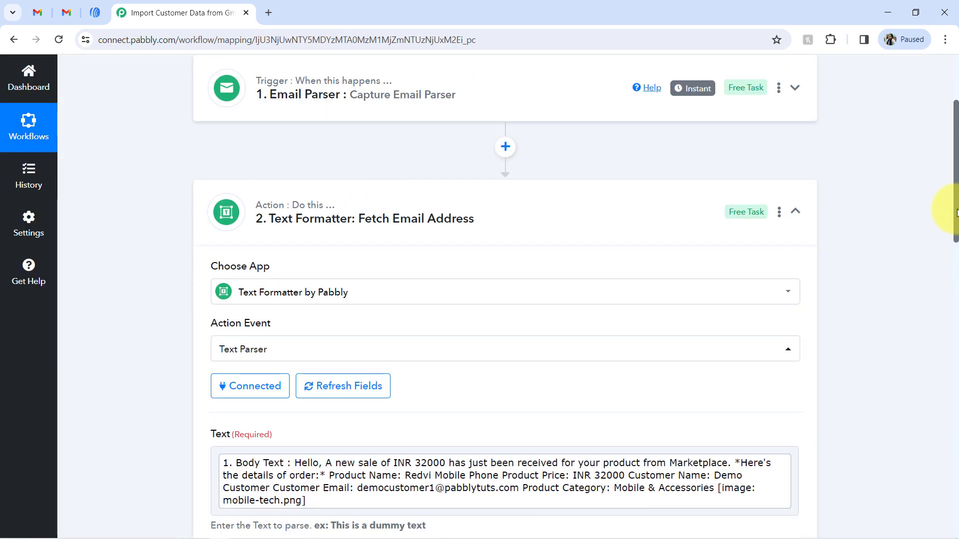
{"action": "left_click_drag", "start_coordinate": [956, 212], "coordinate": [956, 353]}
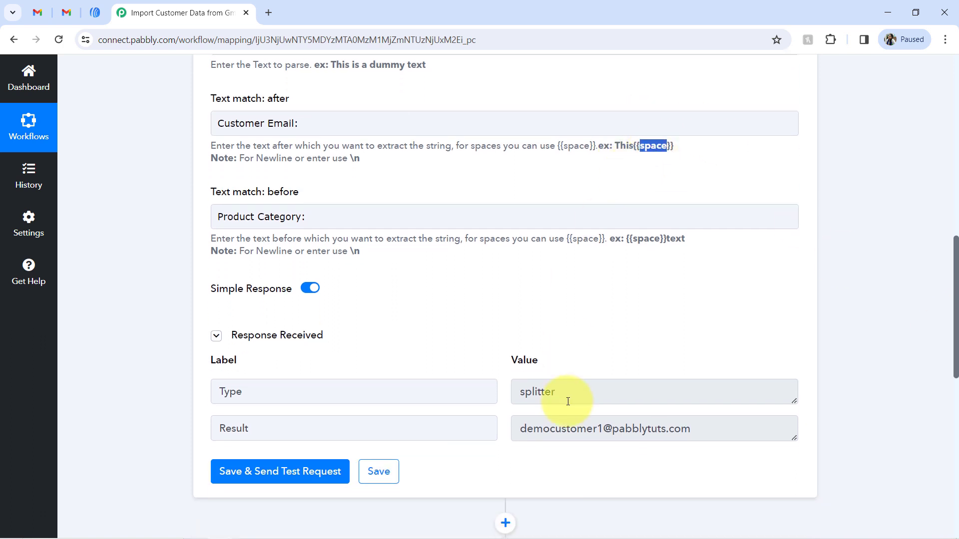
{"action": "left_click", "coordinate": [545, 426]}
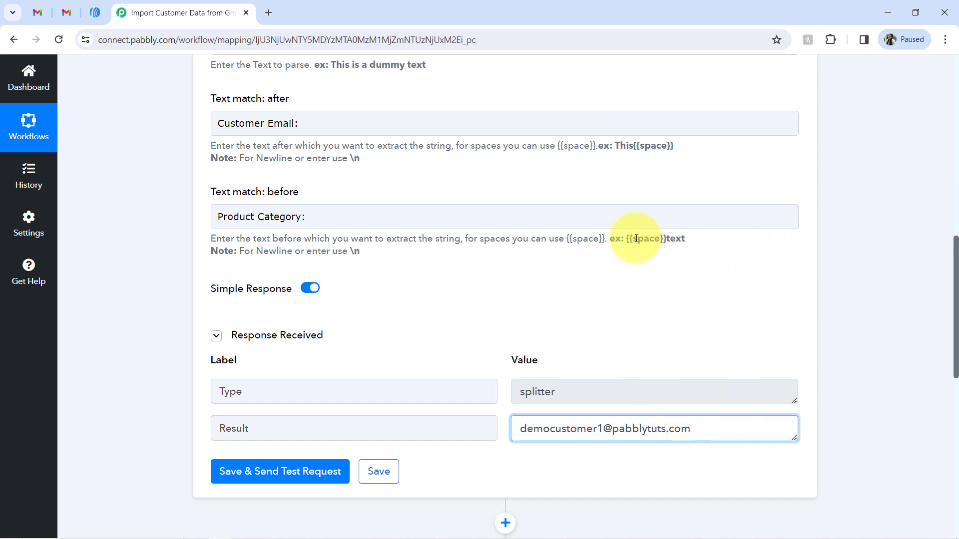
Expand the Fetch Customer Name step, send its test request and check the name returned in the response
{"action": "left_click_drag", "start_coordinate": [627, 239], "coordinate": [670, 239]}
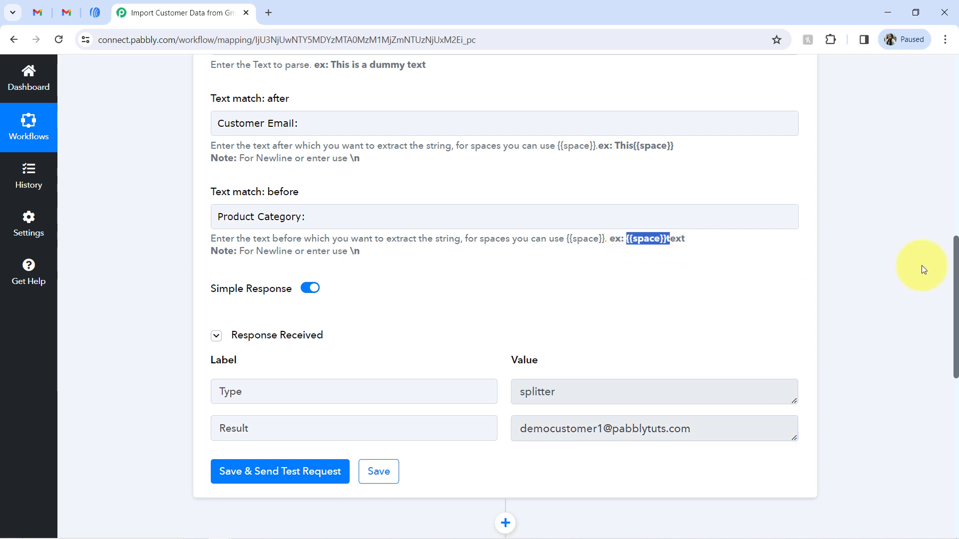
{"action": "left_click_drag", "start_coordinate": [954, 274], "coordinate": [955, 402]}
{"action": "left_click", "coordinate": [385, 172]}
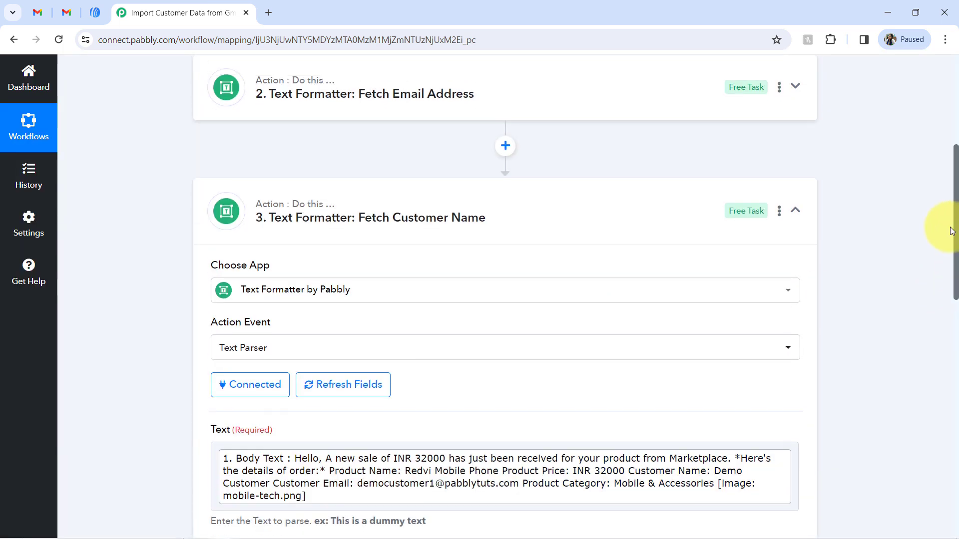
{"action": "scroll", "coordinate": [955, 234], "scroll_direction": "down", "scroll_amount": 2}
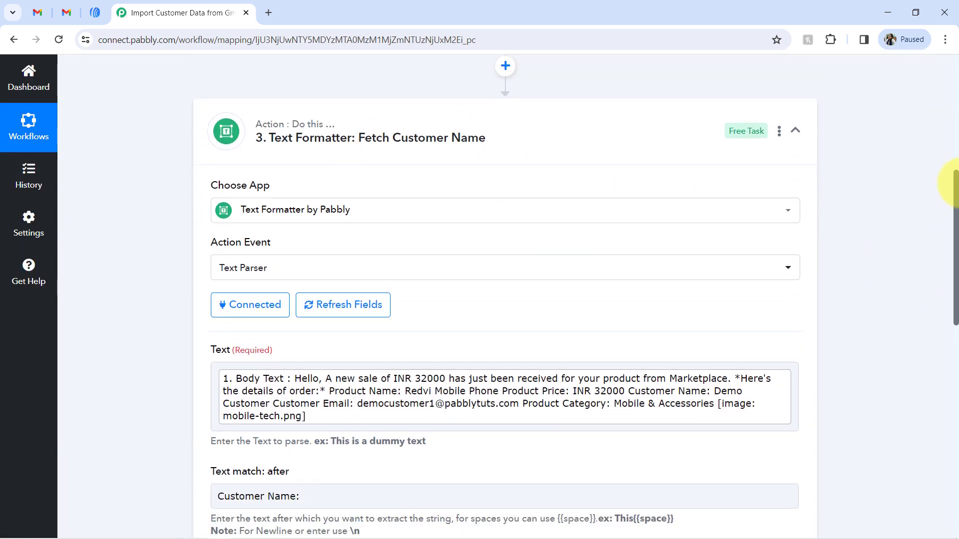
{"action": "left_click_drag", "start_coordinate": [955, 206], "coordinate": [954, 320]}
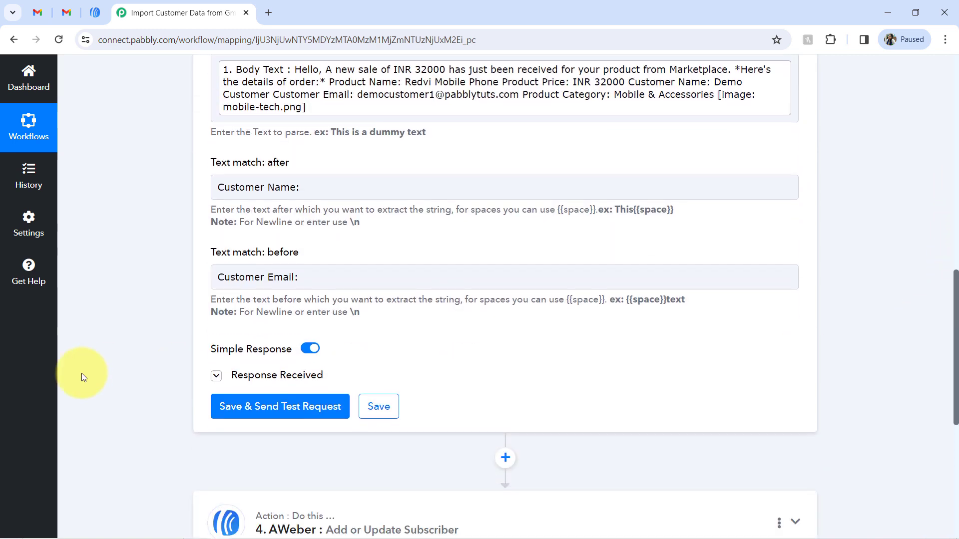
{"action": "left_click", "coordinate": [225, 406]}
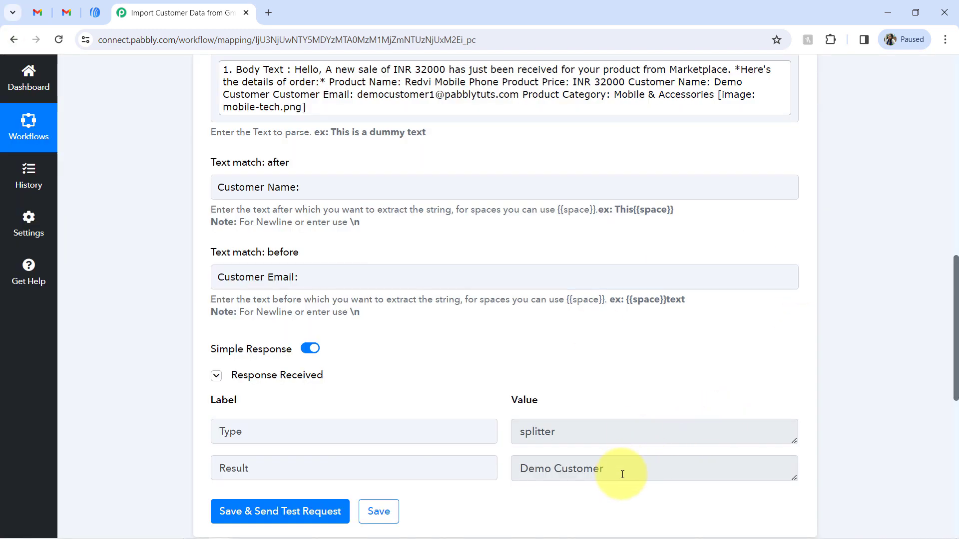
{"action": "left_click_drag", "start_coordinate": [605, 470], "coordinate": [517, 472]}
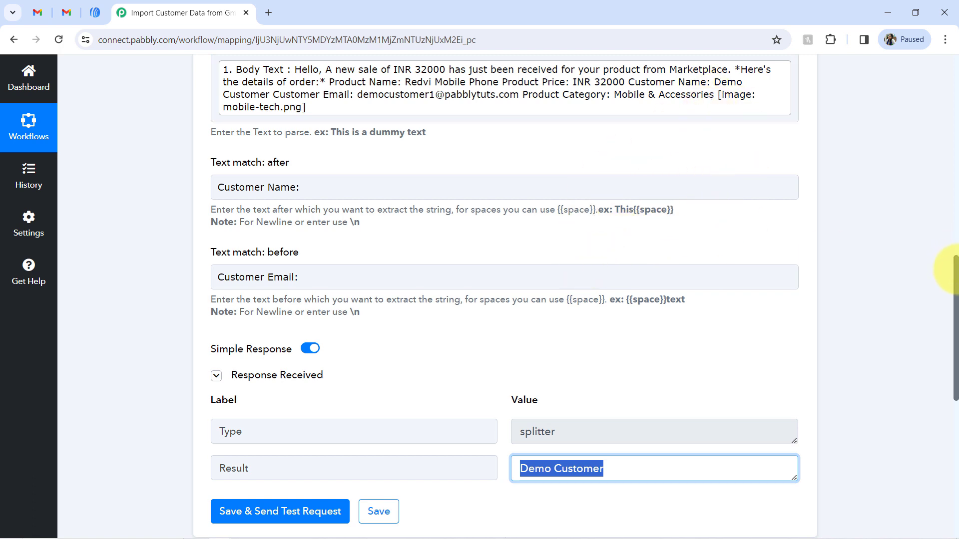
Expand the AWeber Add or Update Subscriber step and check the available Account ID choices, keeping the current account
{"action": "left_click_drag", "start_coordinate": [955, 272], "coordinate": [912, 406]}
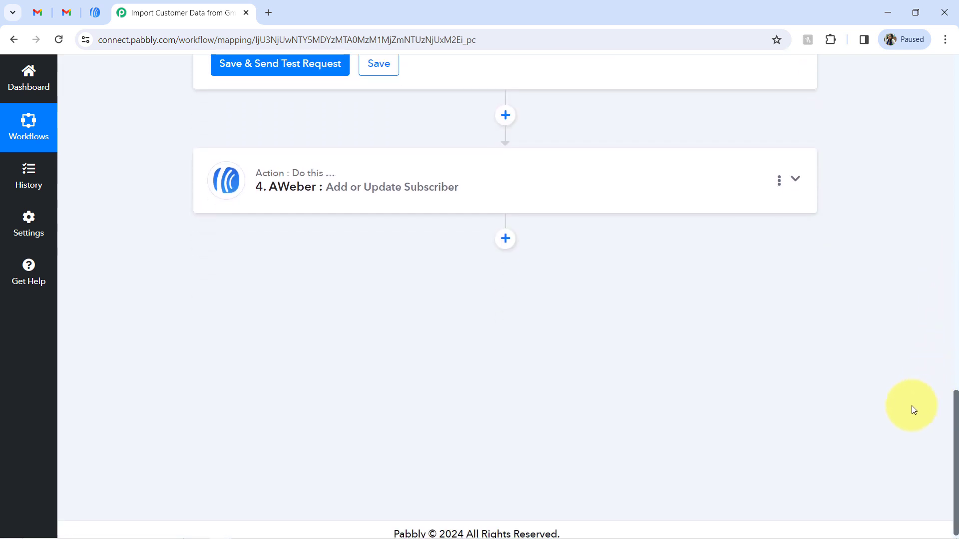
{"action": "left_click", "coordinate": [384, 188]}
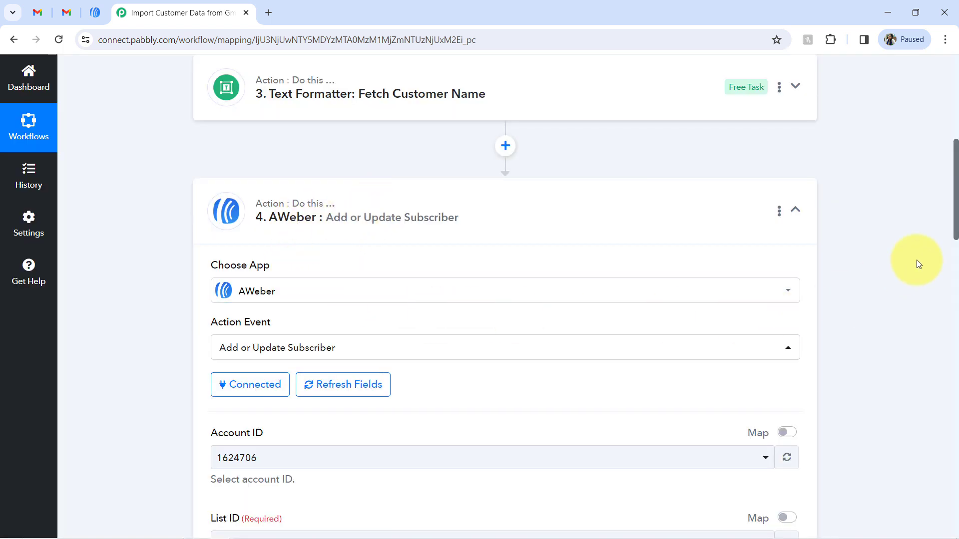
{"action": "left_click_drag", "start_coordinate": [956, 214], "coordinate": [951, 280]}
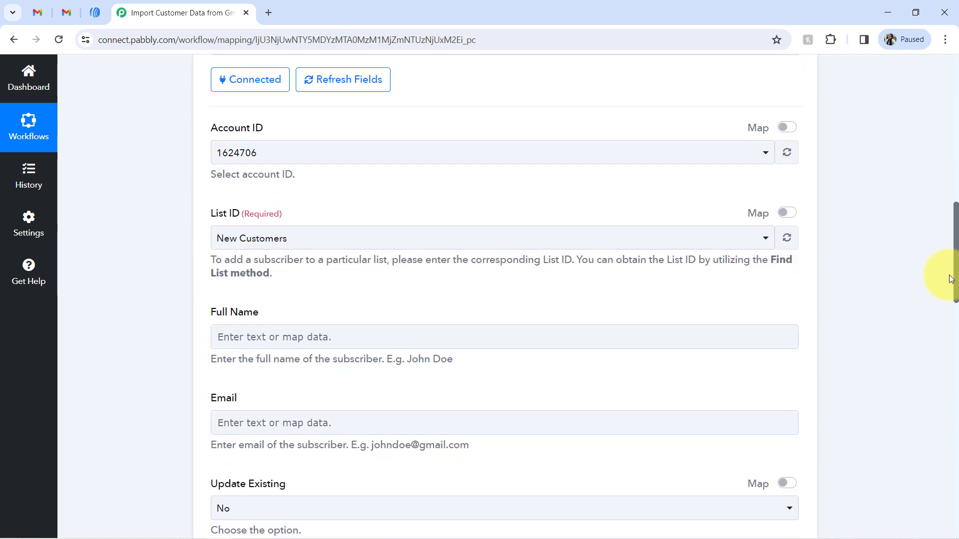
{"action": "left_click", "coordinate": [257, 153]}
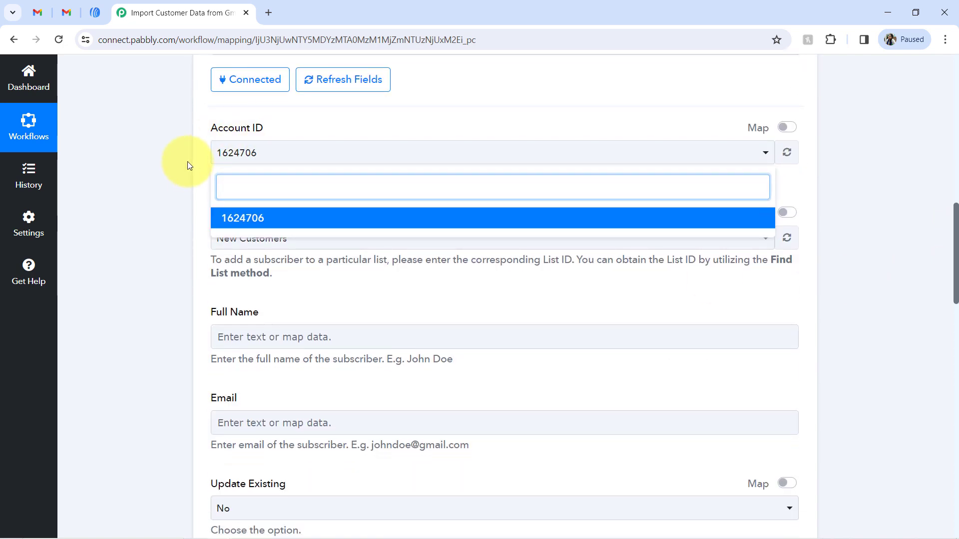
{"action": "left_click", "coordinate": [188, 162]}
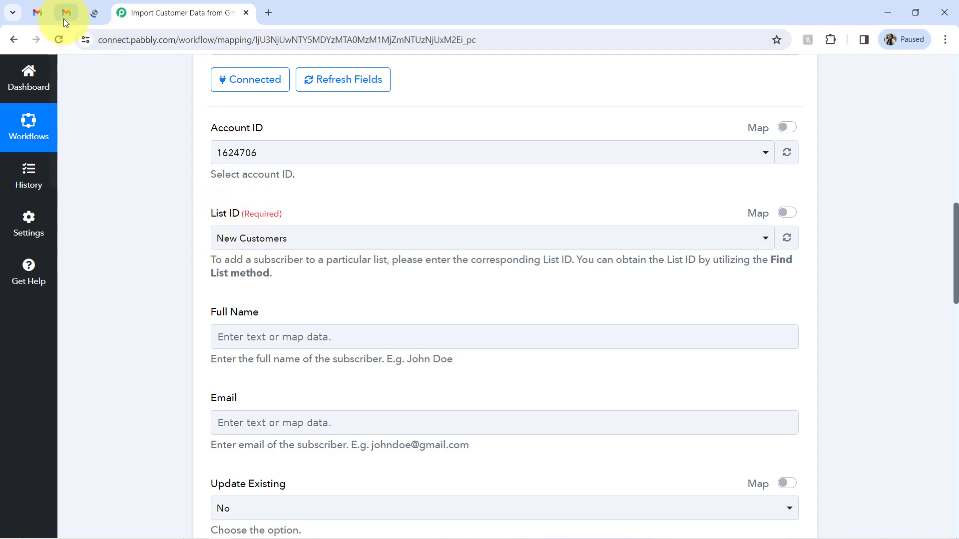
Switch to AWeber to view the New Customers list settings, and return to Pabbly Connect to check the step's List ID
{"action": "left_click", "coordinate": [98, 12]}
{"action": "left_click", "coordinate": [426, 254]}
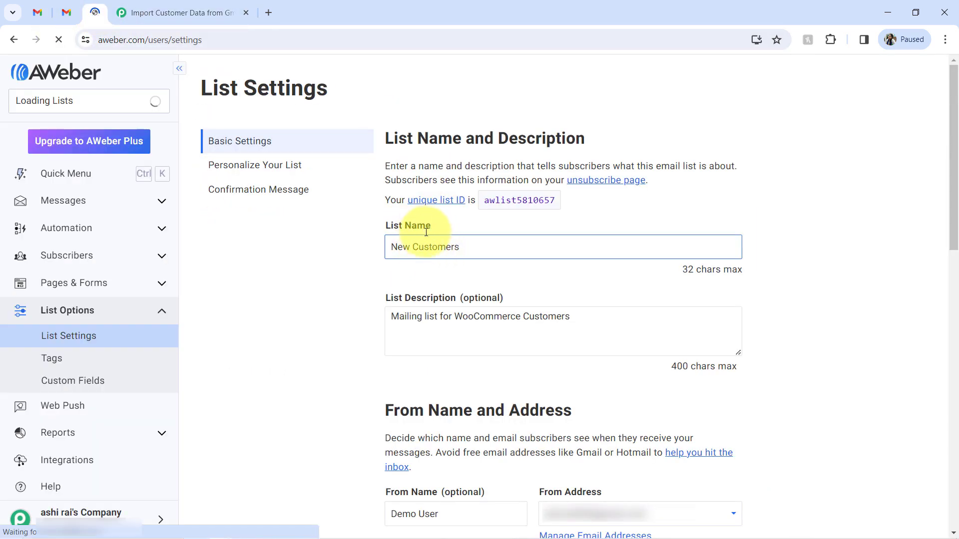
{"action": "left_click", "coordinate": [172, 11]}
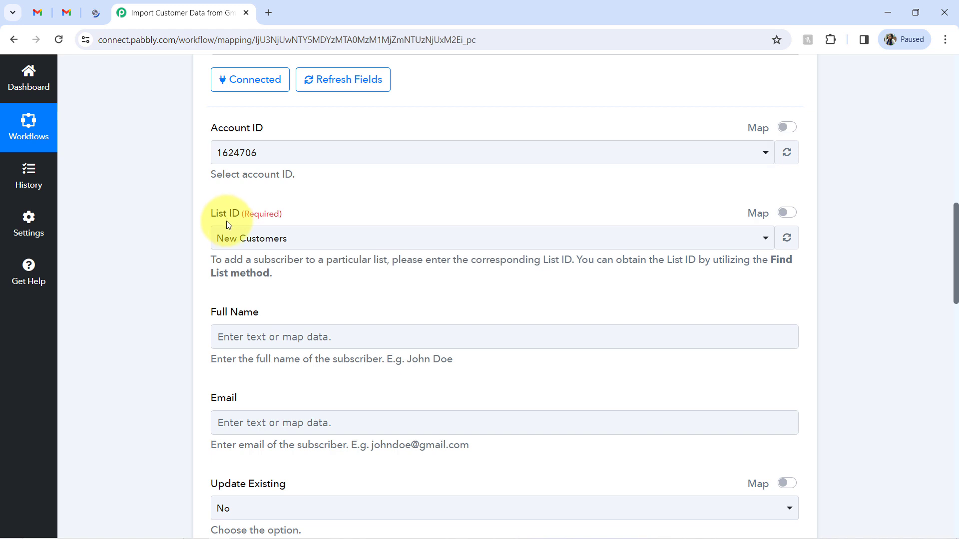
{"action": "left_click", "coordinate": [229, 236]}
{"action": "left_click", "coordinate": [173, 252]}
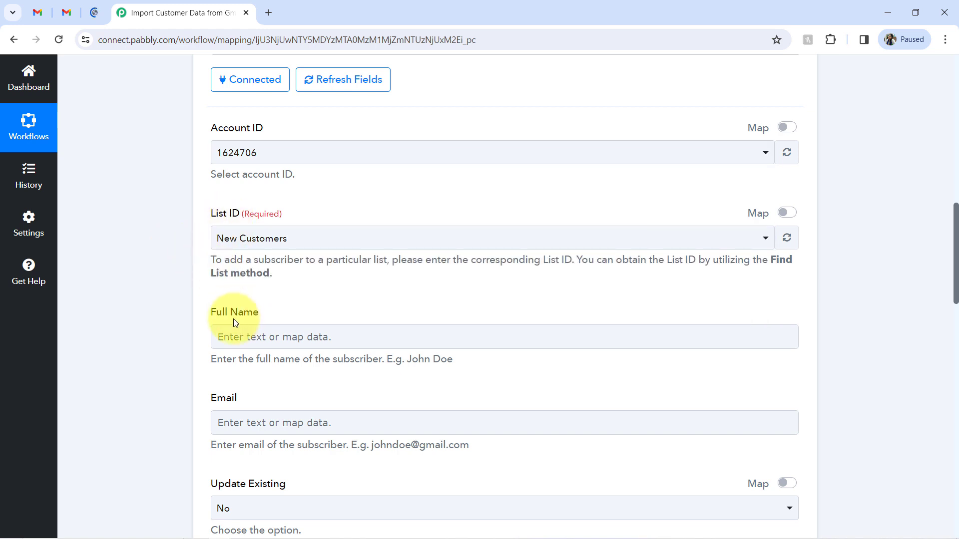
Map the AWeber step's Full Name to the Result from Text Formatter: Fetch Customer Name
{"action": "left_click_drag", "start_coordinate": [956, 249], "coordinate": [953, 261]}
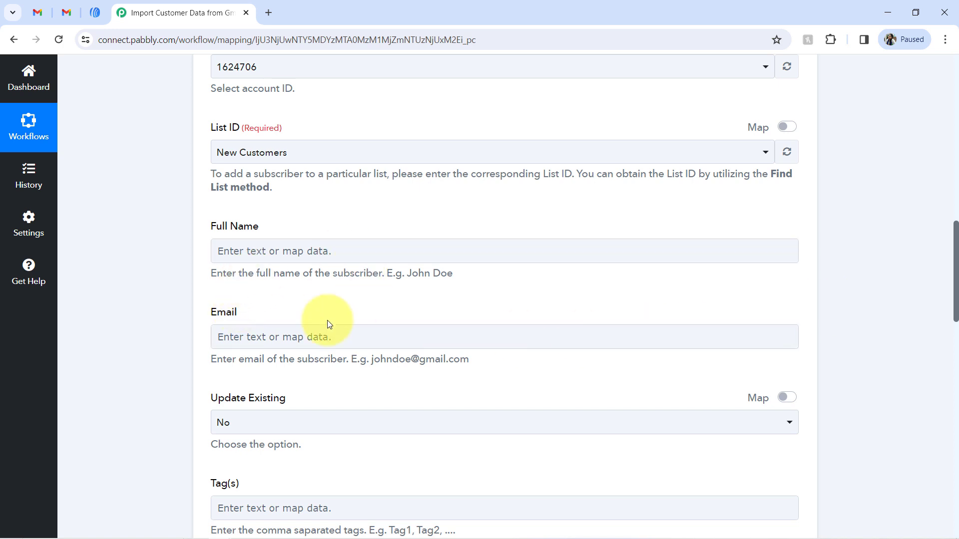
{"action": "left_click", "coordinate": [246, 243]}
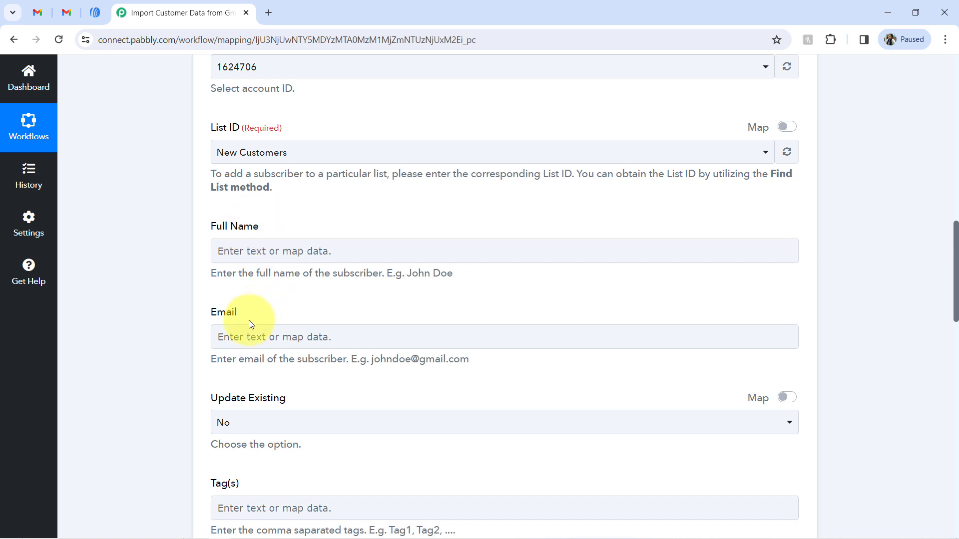
{"action": "left_click", "coordinate": [250, 249]}
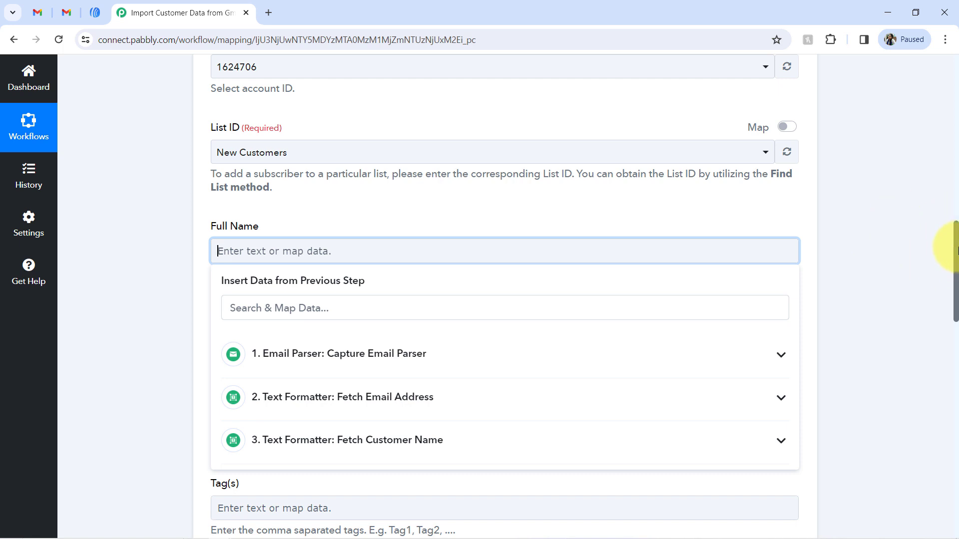
{"action": "left_click_drag", "start_coordinate": [956, 248], "coordinate": [956, 273]}
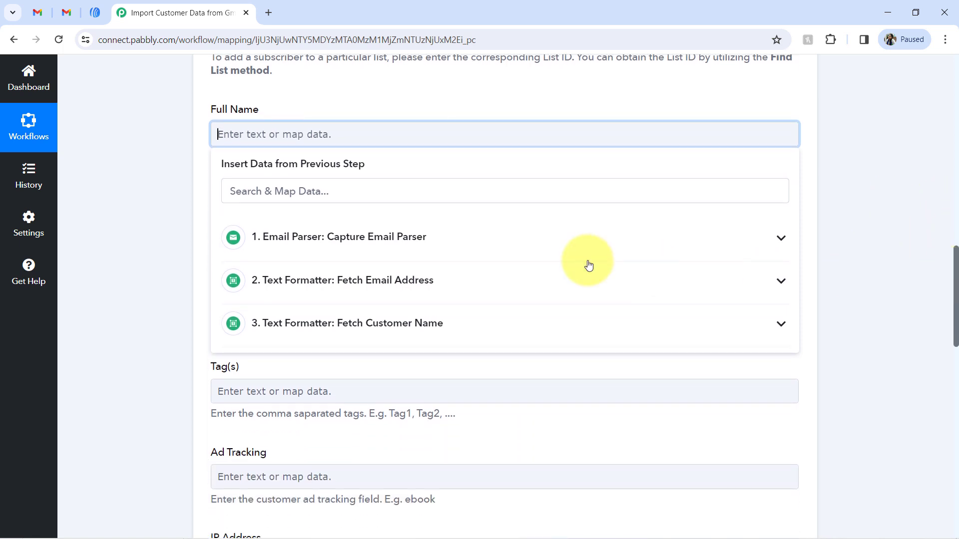
{"action": "left_click", "coordinate": [426, 325]}
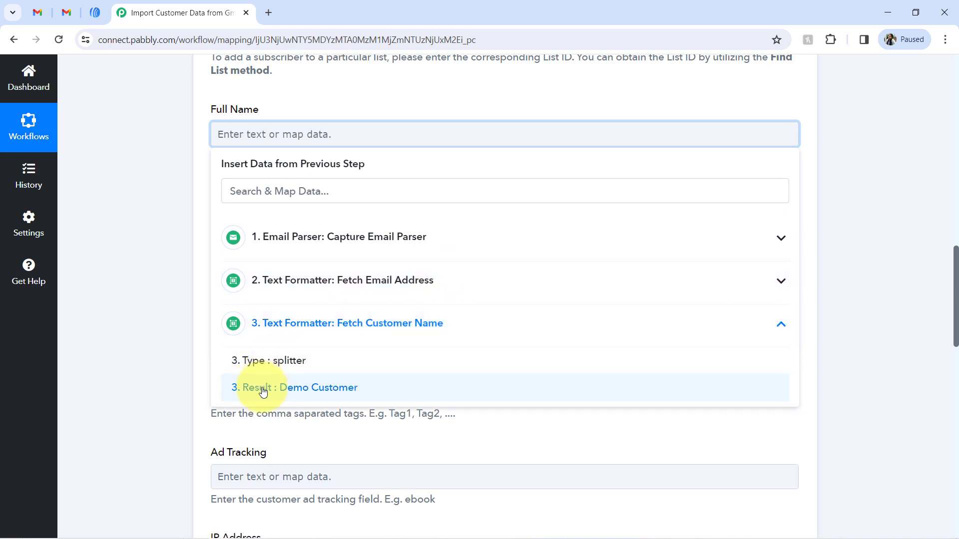
{"action": "left_click", "coordinate": [263, 389]}
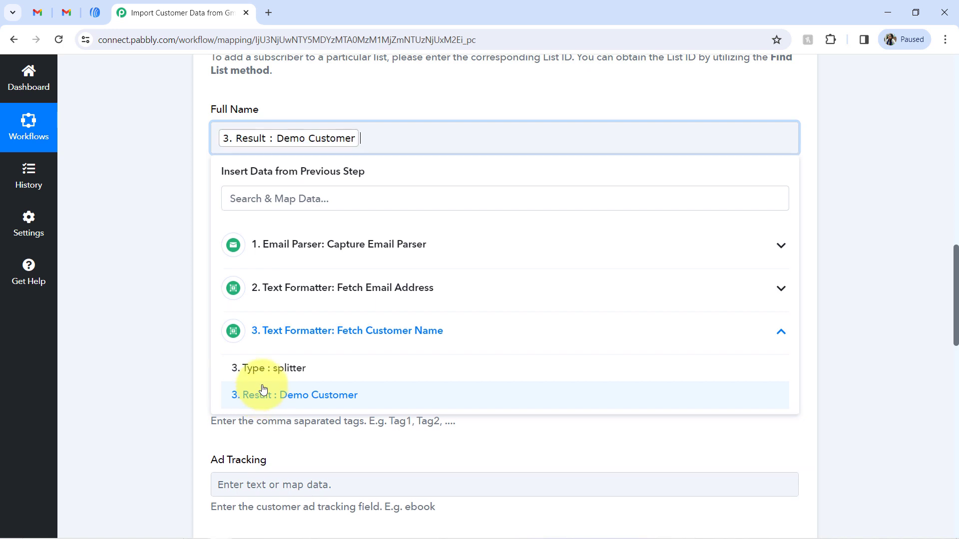
{"action": "left_click", "coordinate": [188, 224]}
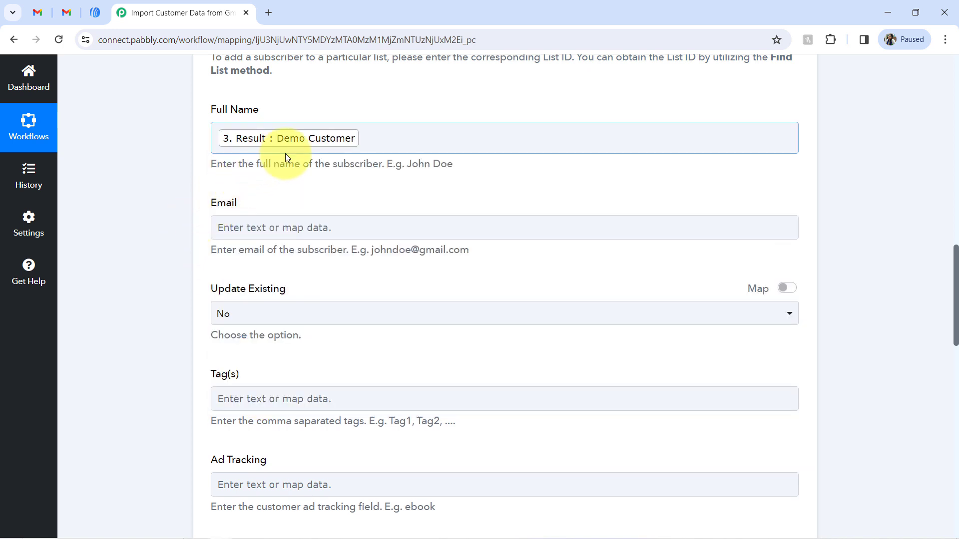
{"action": "left_click", "coordinate": [386, 145]}
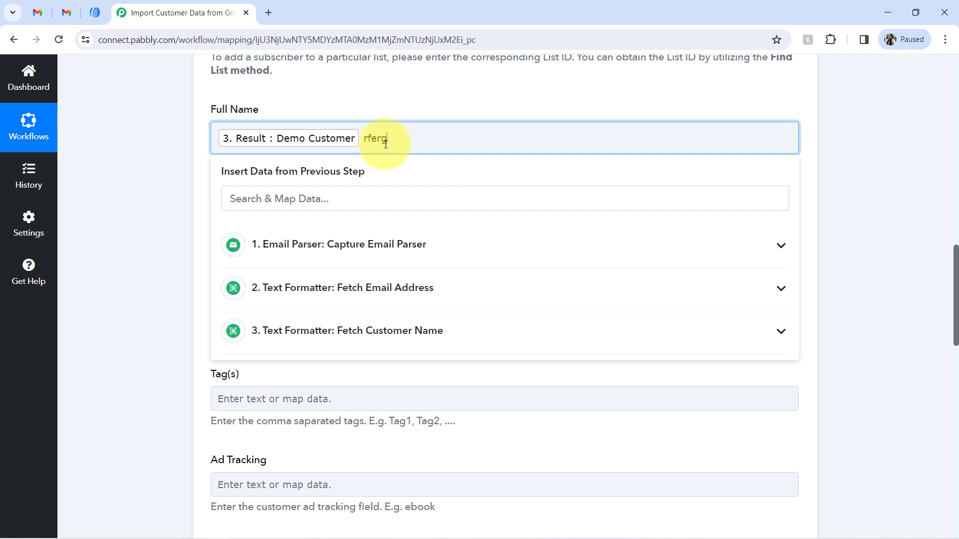
{"action": "left_click_drag", "start_coordinate": [365, 138], "coordinate": [425, 128]}
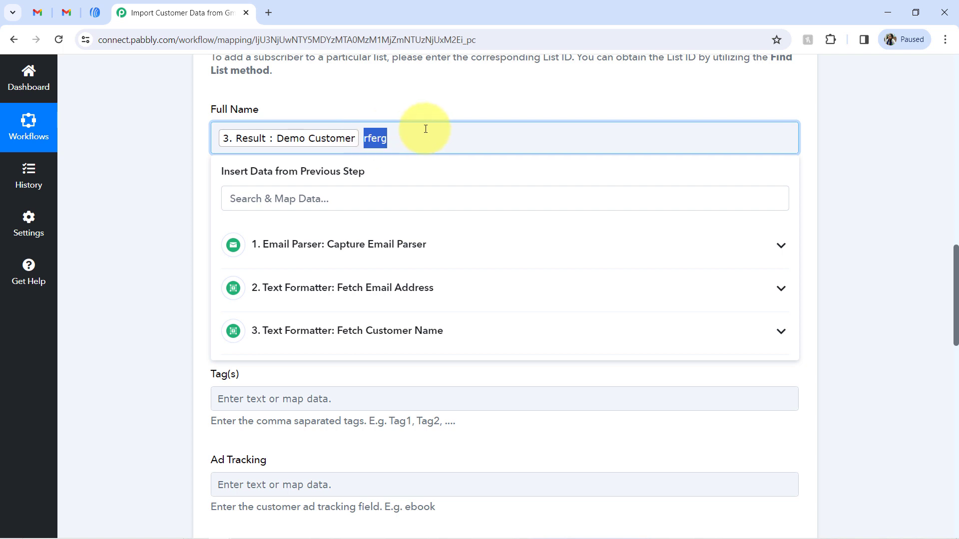
{"action": "key", "text": "BackSpace"}
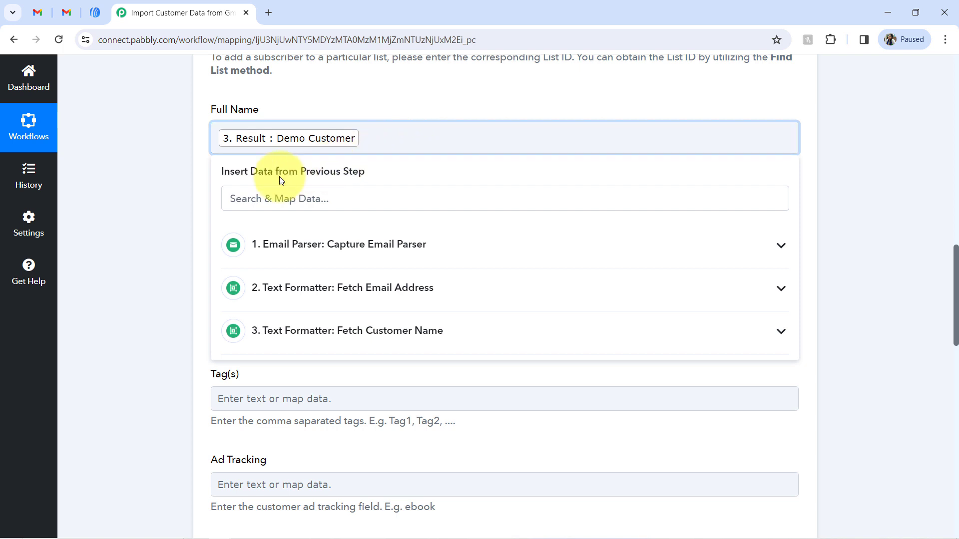
{"action": "left_click", "coordinate": [145, 222]}
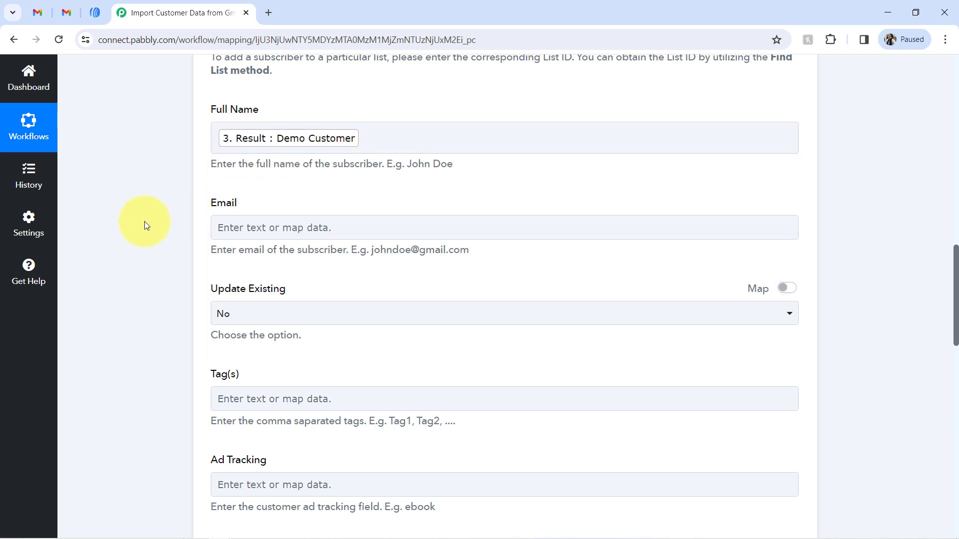
Map the AWeber step's Email to the Result from Text Formatter: Fetch Email Address
{"action": "scroll", "coordinate": [150, 220], "scroll_direction": "down", "scroll_amount": 1}
{"action": "left_click", "coordinate": [225, 178]}
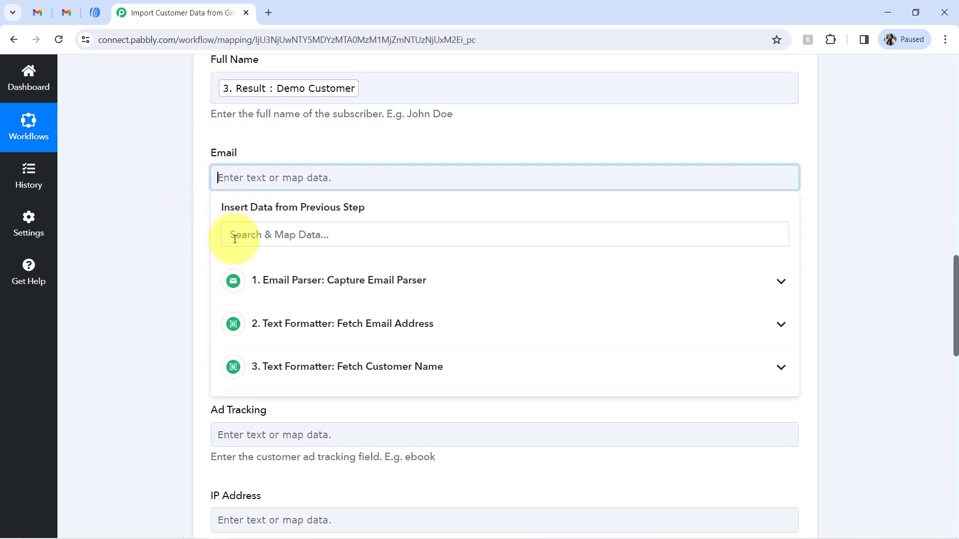
{"action": "left_click", "coordinate": [226, 184]}
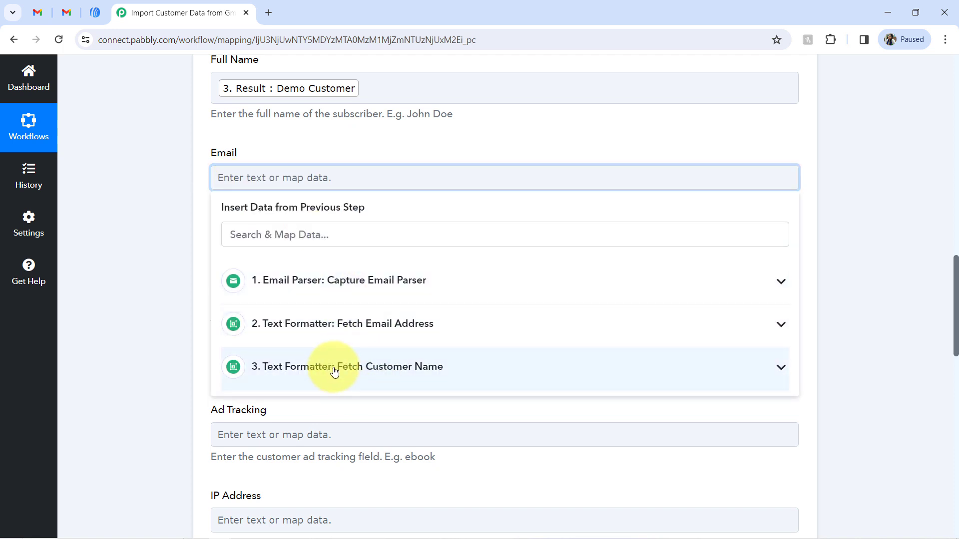
{"action": "left_click", "coordinate": [334, 369]}
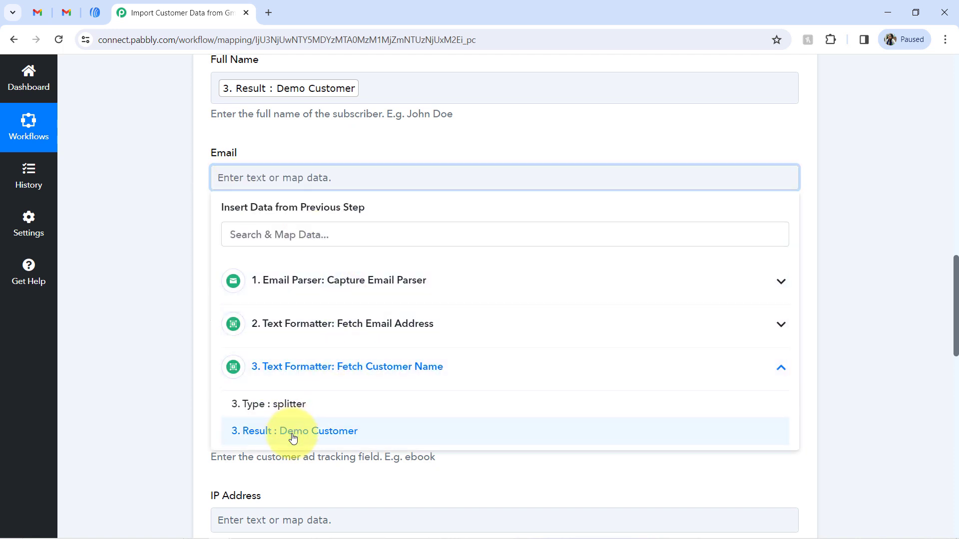
{"action": "left_click", "coordinate": [355, 331]}
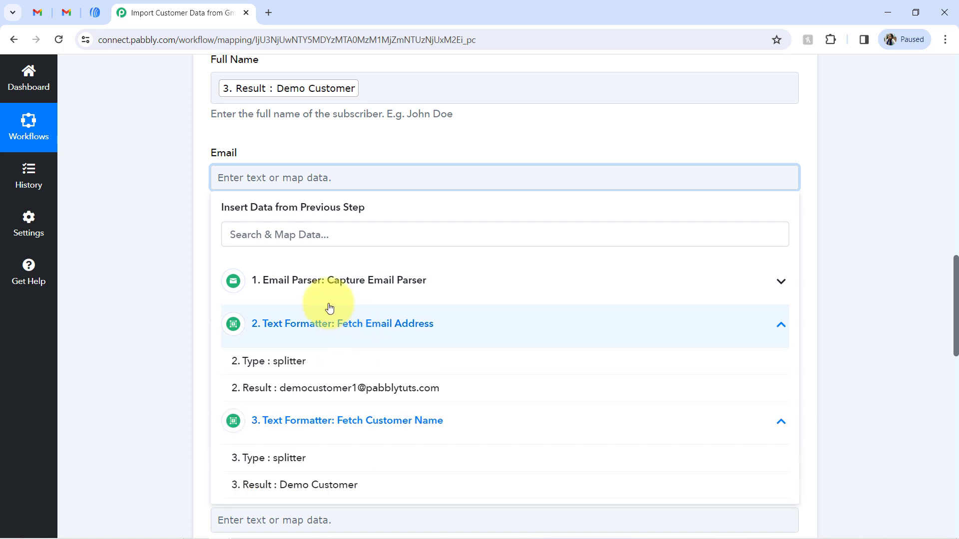
{"action": "left_click", "coordinate": [293, 388]}
{"action": "left_click", "coordinate": [140, 252]}
{"action": "left_click", "coordinate": [258, 350]}
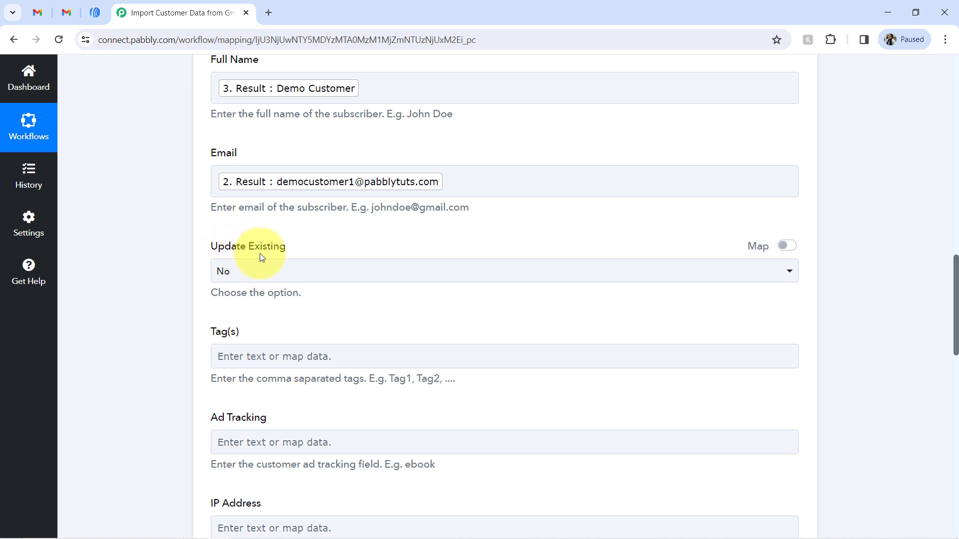
Set the AWeber step's Update Existing option to Yes
{"action": "left_click", "coordinate": [257, 280]}
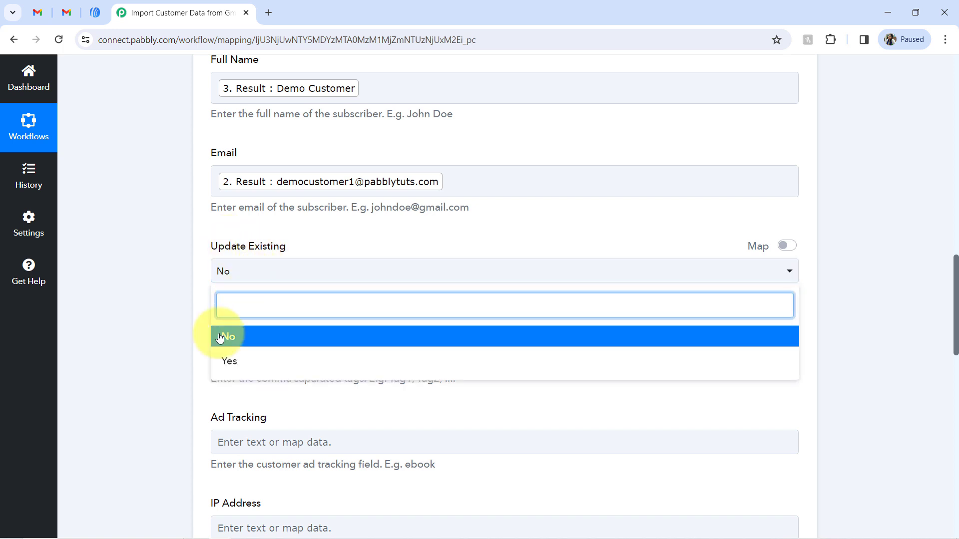
{"action": "left_click", "coordinate": [226, 361]}
{"action": "left_click", "coordinate": [143, 366]}
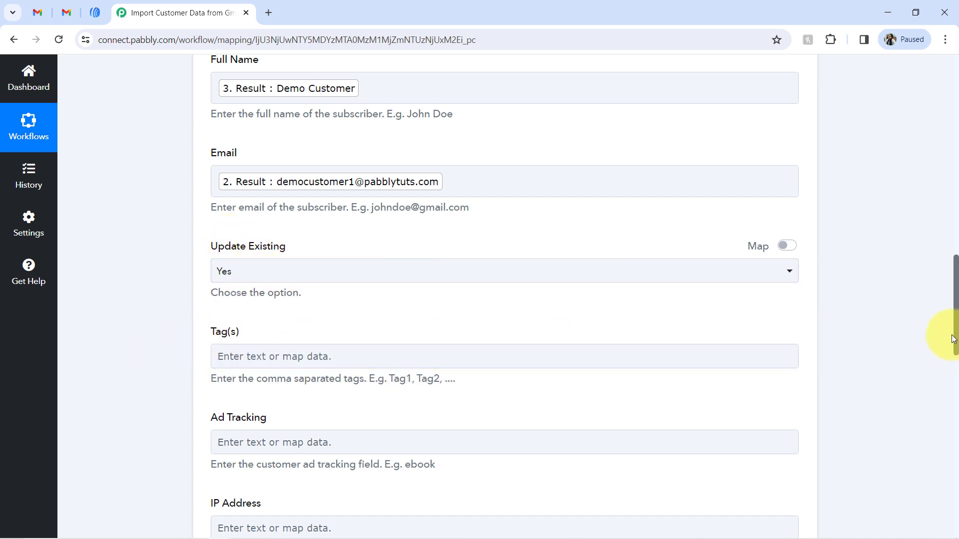
Switch to Gmail to check the Product Category line in the sale email, and return to the AWeber step in Pabbly Connect
{"action": "left_click_drag", "start_coordinate": [955, 322], "coordinate": [956, 354]}
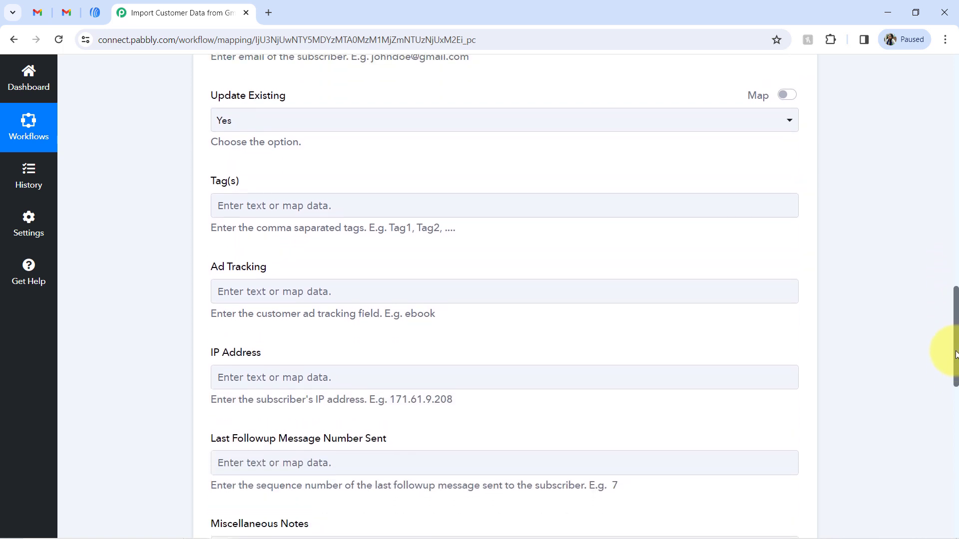
{"action": "left_click", "coordinate": [65, 13]}
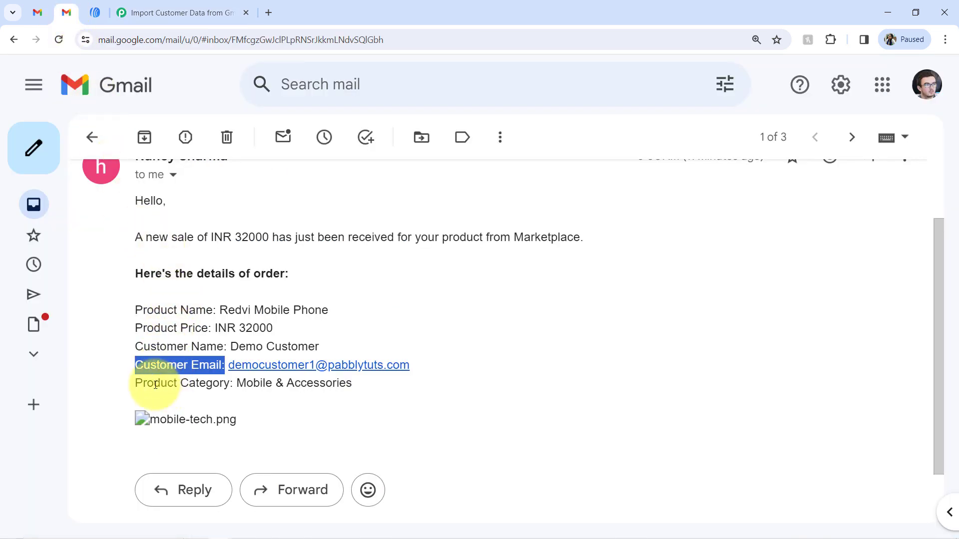
{"action": "left_click_drag", "start_coordinate": [154, 383], "coordinate": [240, 382]}
{"action": "left_click", "coordinate": [249, 381]}
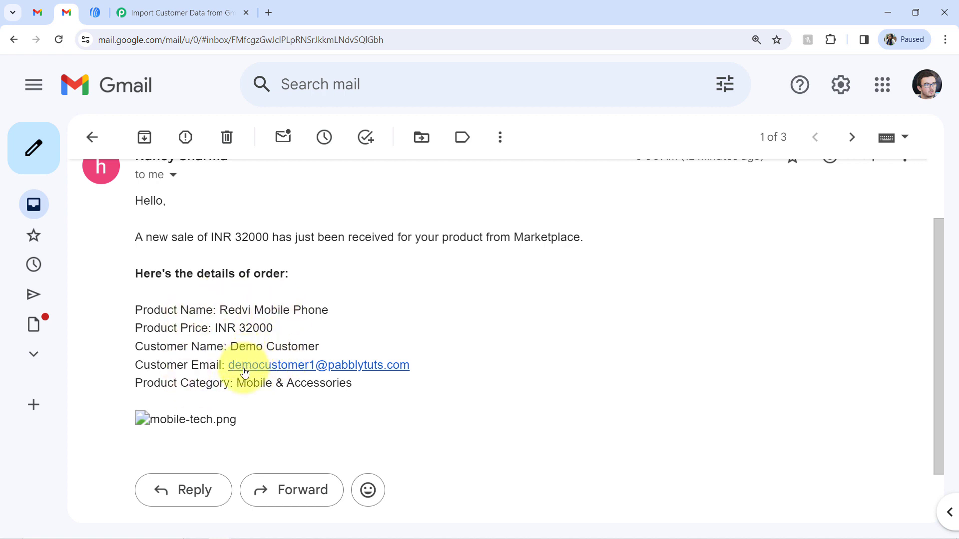
{"action": "left_click_drag", "start_coordinate": [233, 383], "coordinate": [376, 390]}
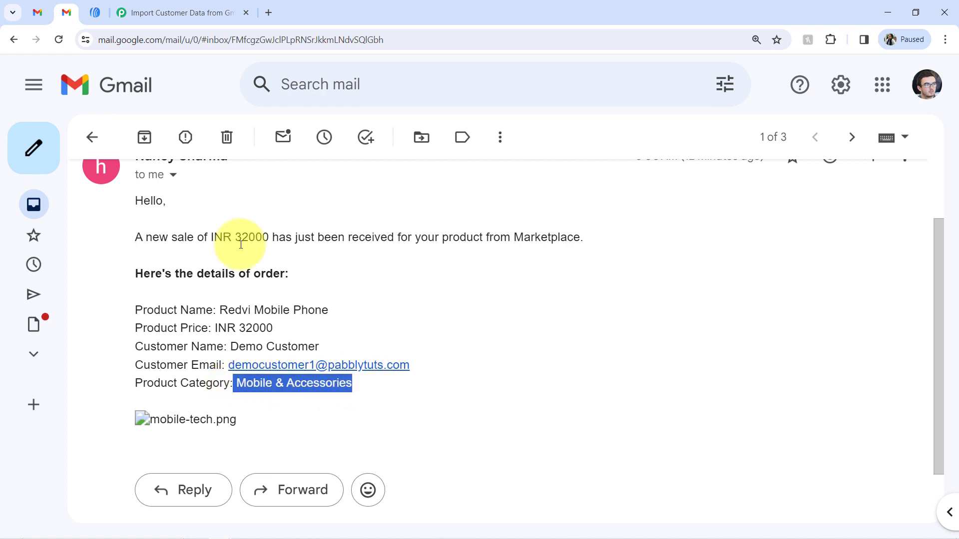
{"action": "left_click", "coordinate": [160, 12]}
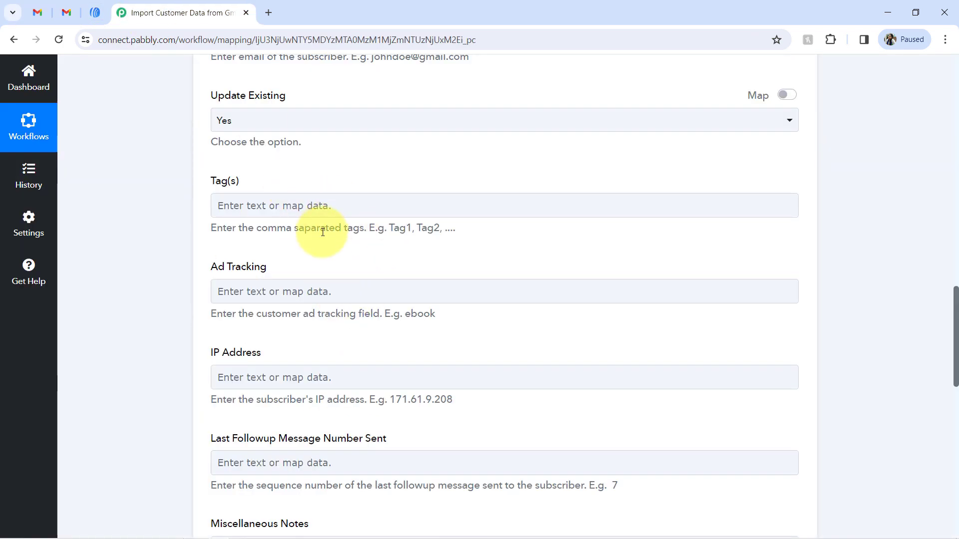
Set the AWeber step's Tag(s) to "marketplace customer", leaving the remaining optional fields empty
{"action": "left_click", "coordinate": [251, 204]}
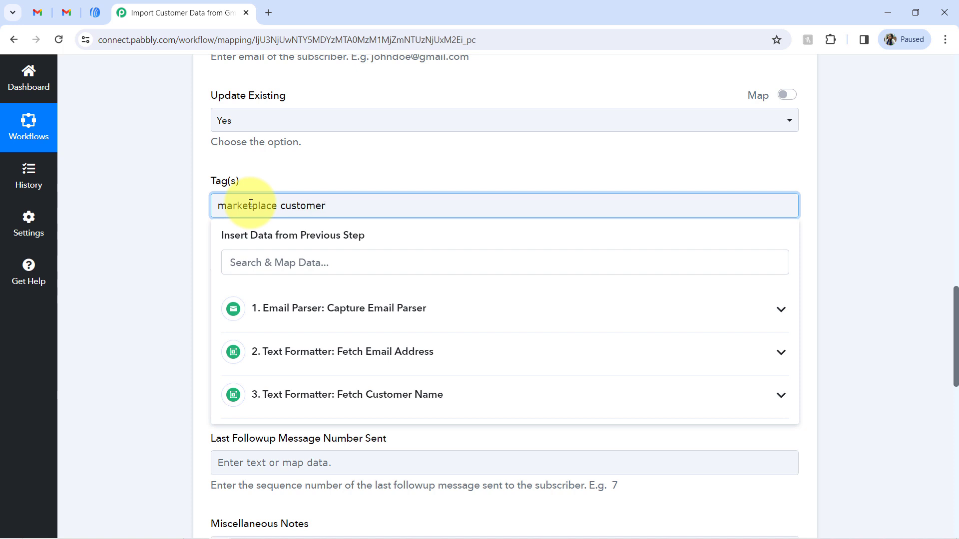
{"action": "left_click", "coordinate": [196, 231]}
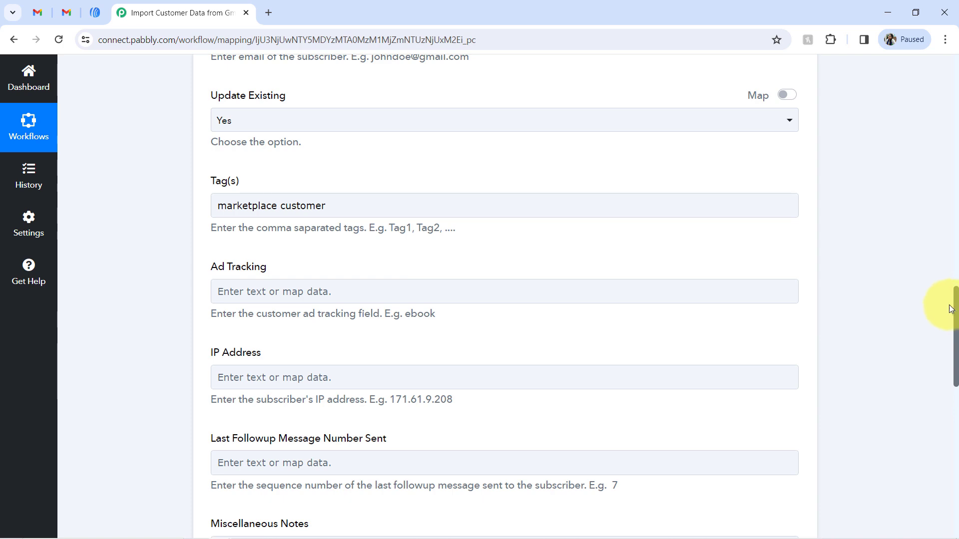
{"action": "left_click_drag", "start_coordinate": [956, 313], "coordinate": [950, 467]}
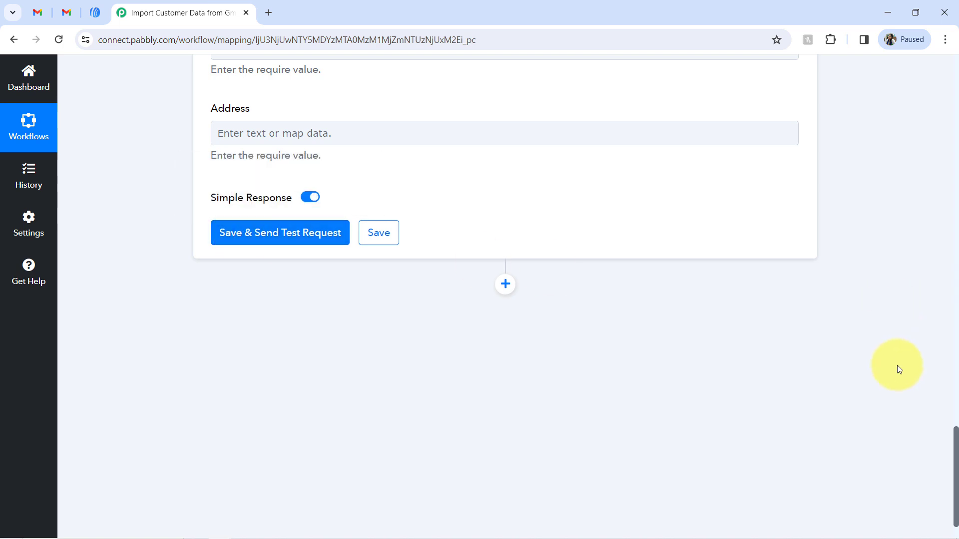
{"action": "left_click_drag", "start_coordinate": [956, 465], "coordinate": [942, 338]}
{"action": "scroll", "coordinate": [939, 320], "scroll_direction": "up", "scroll_amount": 4}
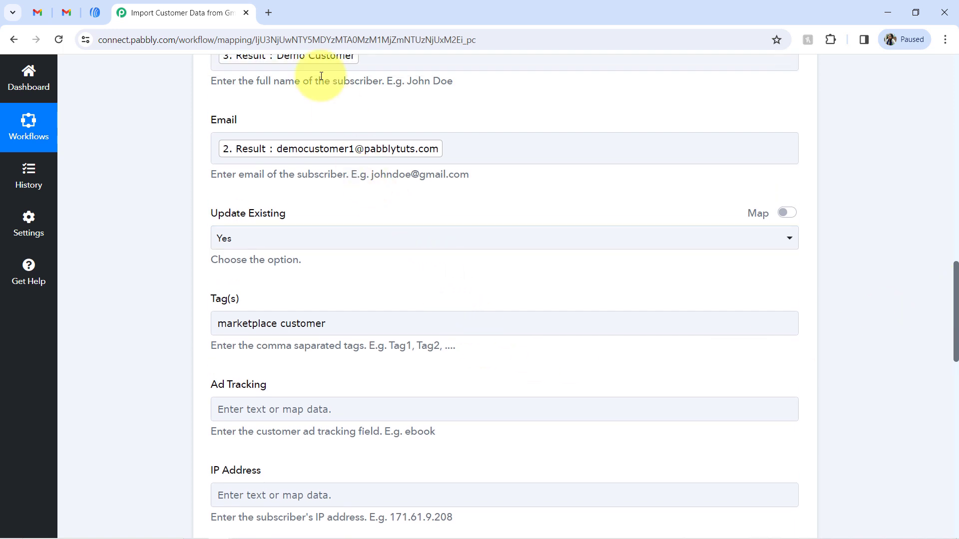
Switch to AWeber to view the New Customers list's subscribers, and return to the workflow in Pabbly Connect
{"action": "left_click", "coordinate": [86, 19]}
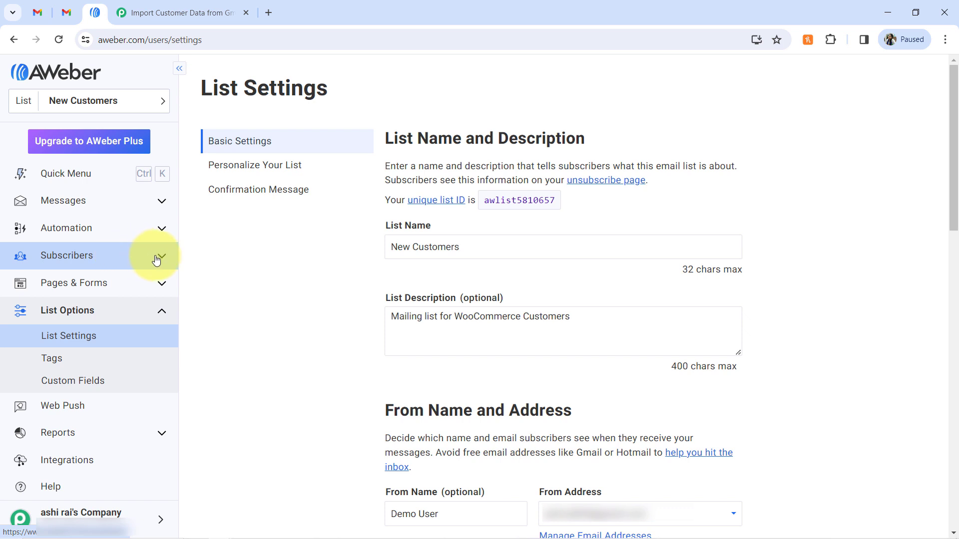
{"action": "left_click", "coordinate": [155, 255]}
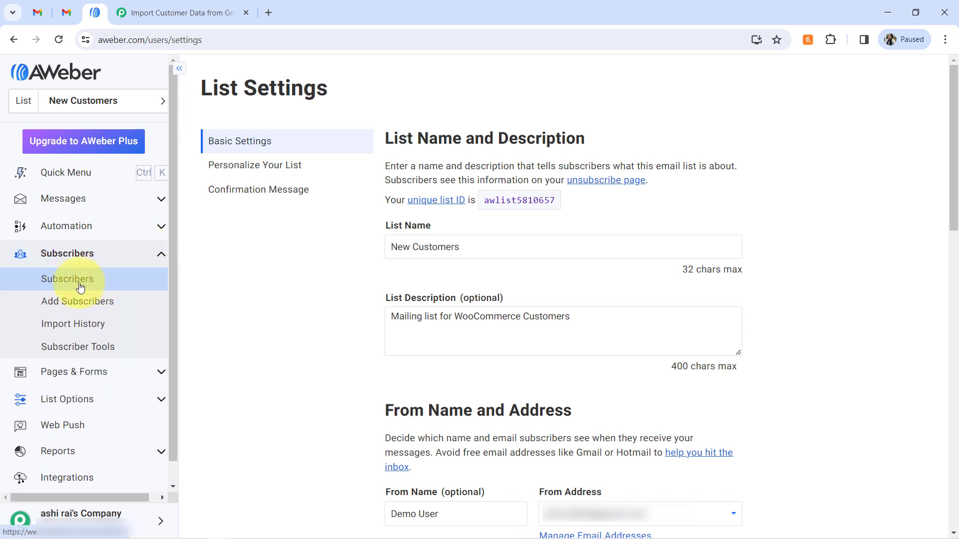
{"action": "left_click", "coordinate": [136, 281]}
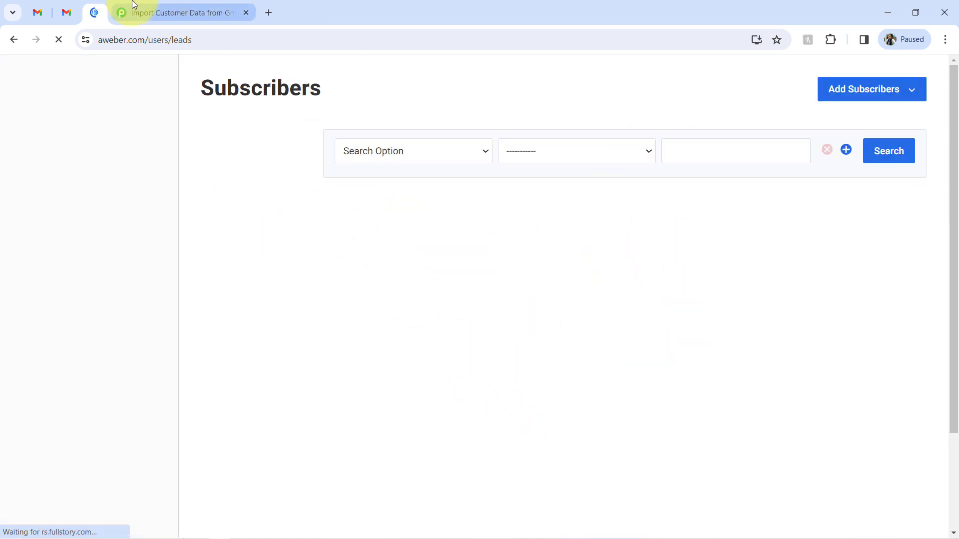
{"action": "left_click", "coordinate": [155, 13]}
{"action": "left_click", "coordinate": [295, 149]}
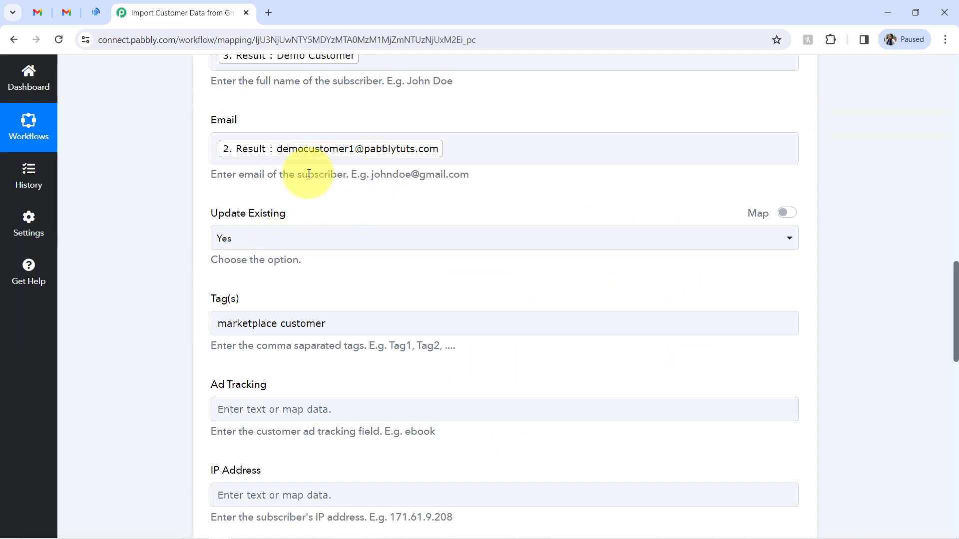
{"action": "left_click", "coordinate": [94, 15]}
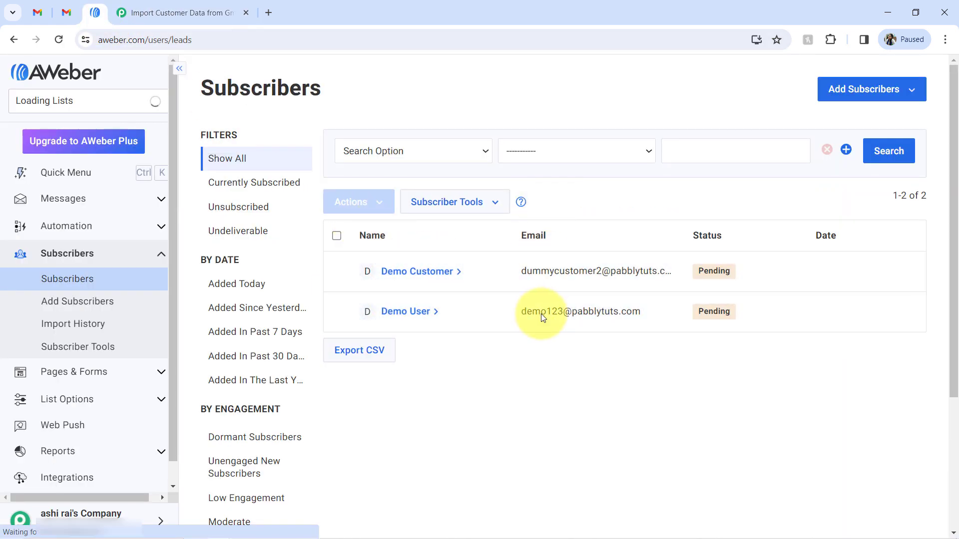
{"action": "left_click", "coordinate": [148, 7]}
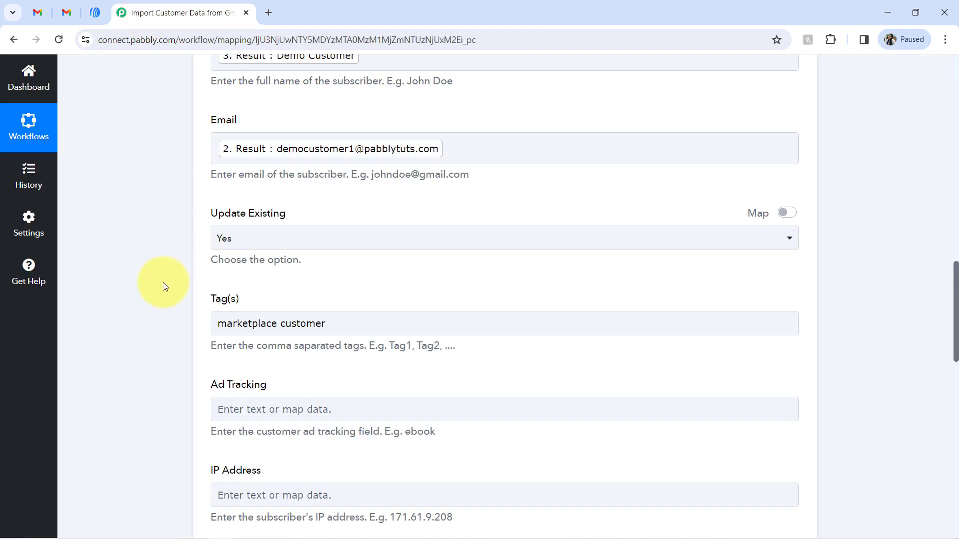
Review the AWeber step's mapped fields, and save the step while sending a test request
{"action": "scroll", "coordinate": [160, 385], "scroll_direction": "up", "scroll_amount": 4}
{"action": "scroll", "coordinate": [161, 391], "scroll_direction": "down", "scroll_amount": 2}
{"action": "scroll", "coordinate": [163, 397], "scroll_direction": "down", "scroll_amount": 5}
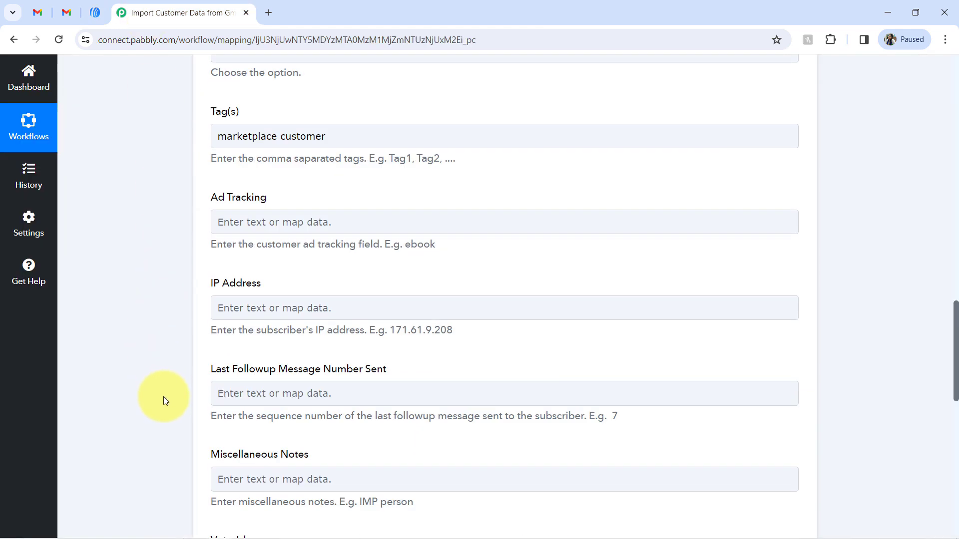
{"action": "scroll", "coordinate": [163, 397], "scroll_direction": "up", "scroll_amount": 3}
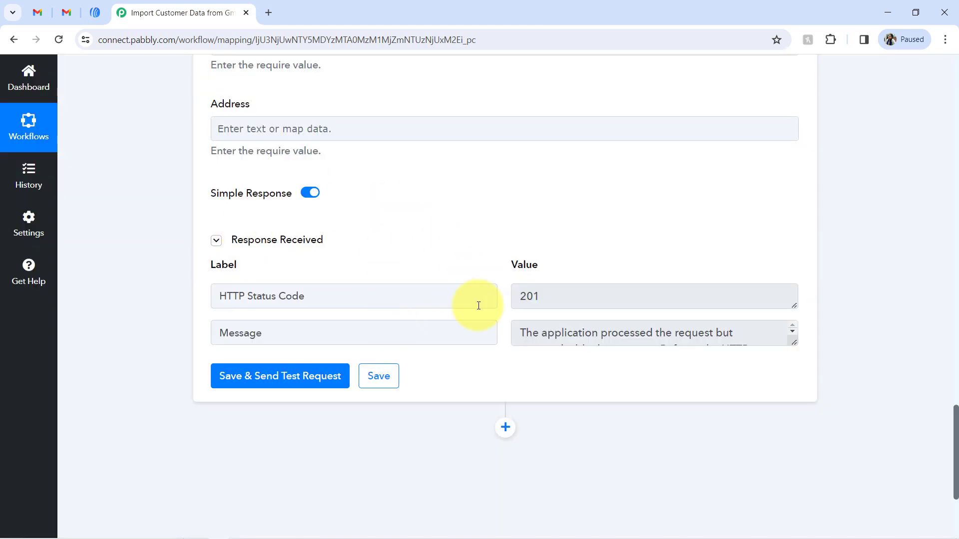
Switch to AWeber, reload the subscribers and examine the newest subscriber's details and tags, and return to Pabbly Connect
{"action": "left_click", "coordinate": [93, 11]}
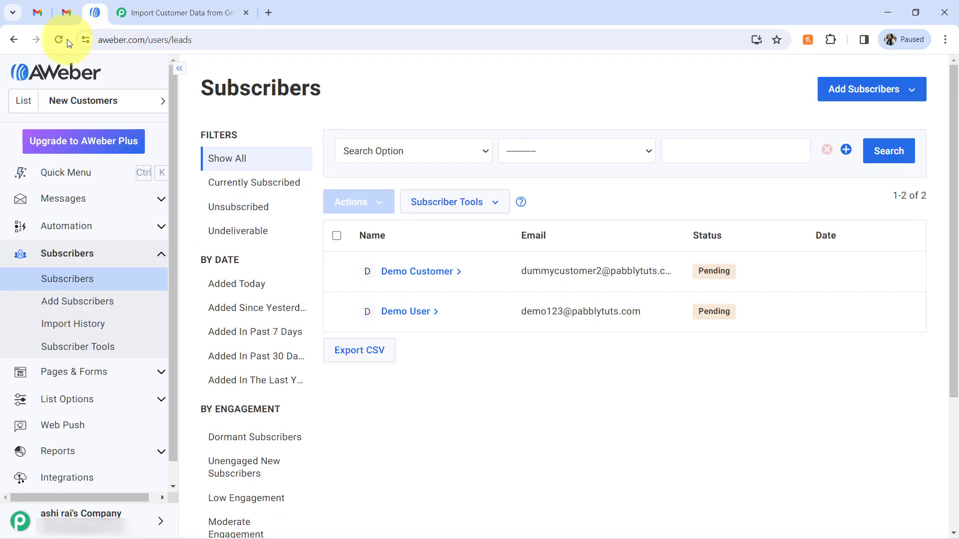
{"action": "left_click", "coordinate": [57, 40]}
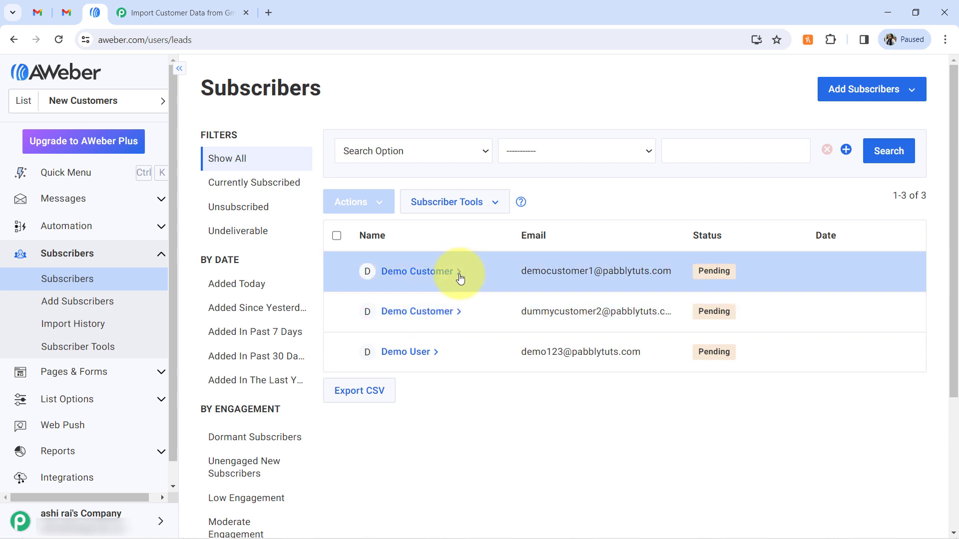
{"action": "left_click", "coordinate": [458, 274]}
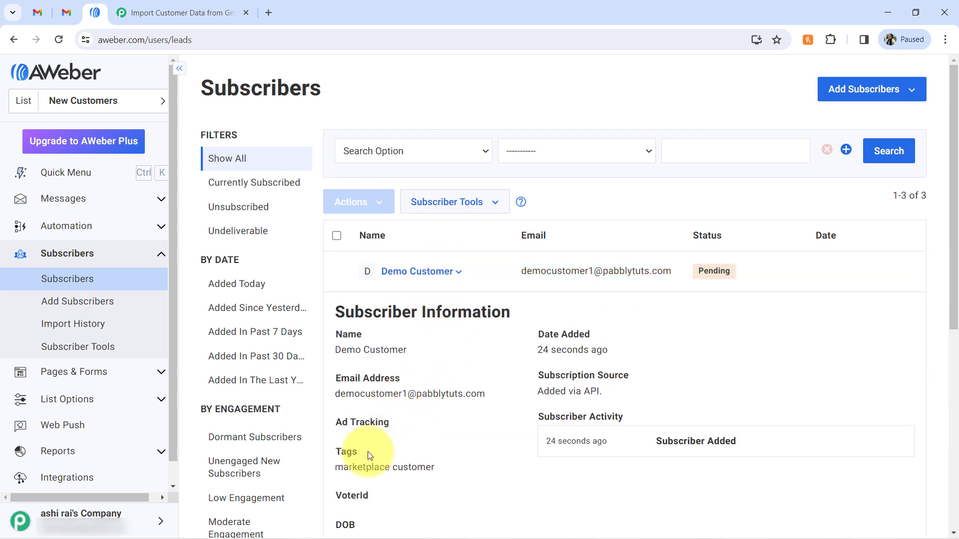
{"action": "left_click_drag", "start_coordinate": [353, 466], "coordinate": [420, 469]}
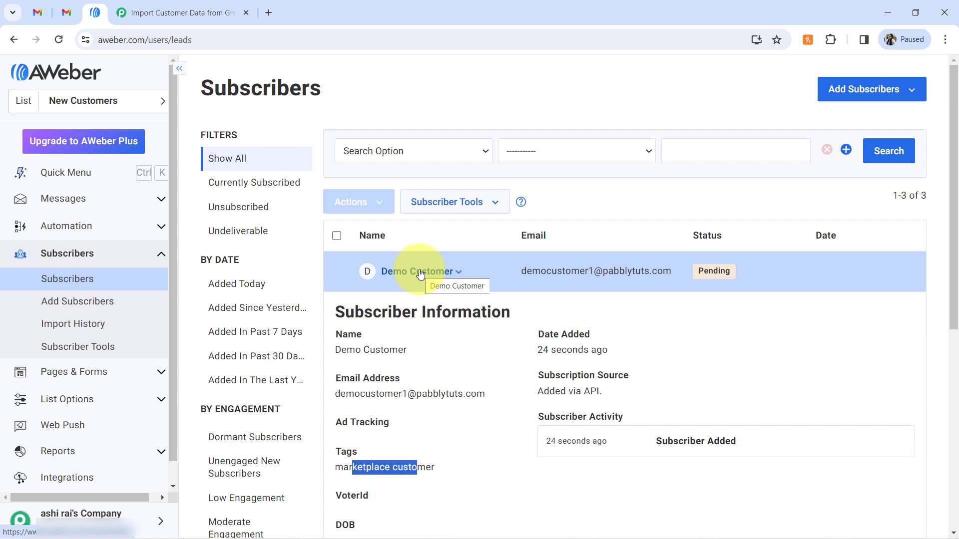
{"action": "left_click", "coordinate": [230, 8]}
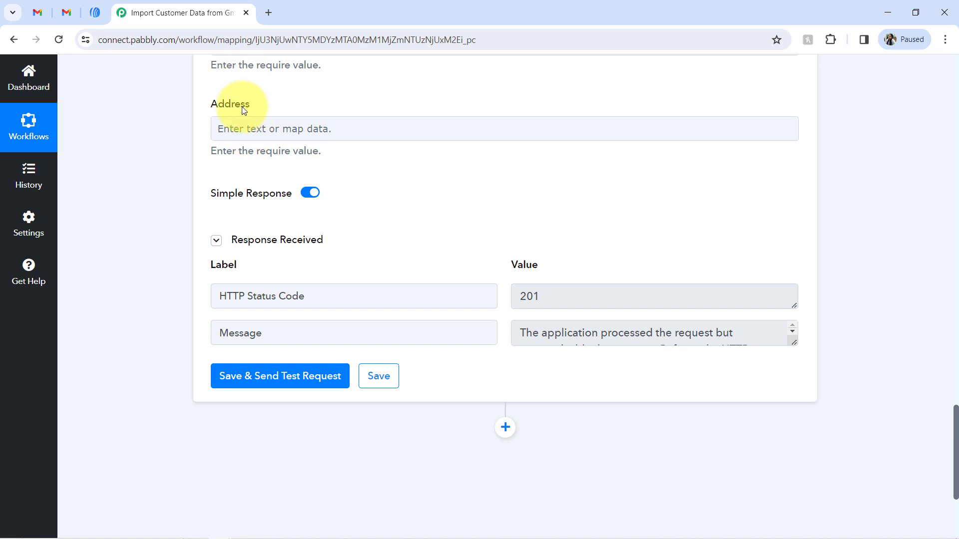
Switch to Gmail to review the Marketplace sale email's wording and order details, and return to Pabbly Connect
{"action": "left_click", "coordinate": [76, 10]}
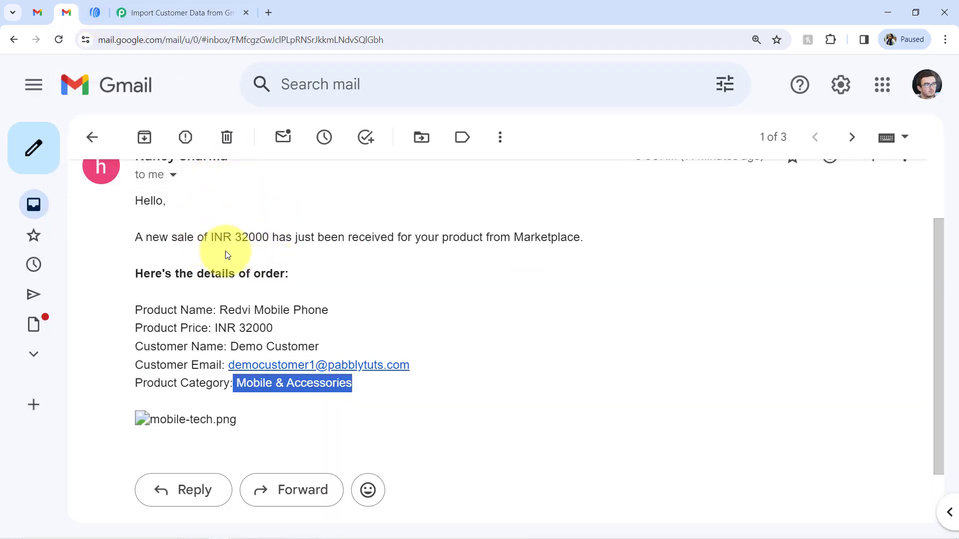
{"action": "left_click", "coordinate": [144, 8]}
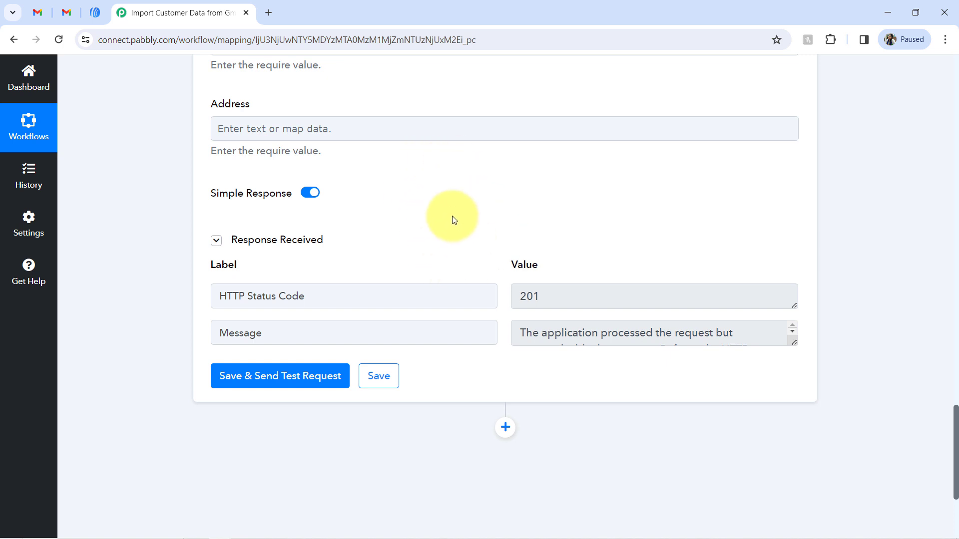
{"action": "left_click", "coordinate": [67, 13]}
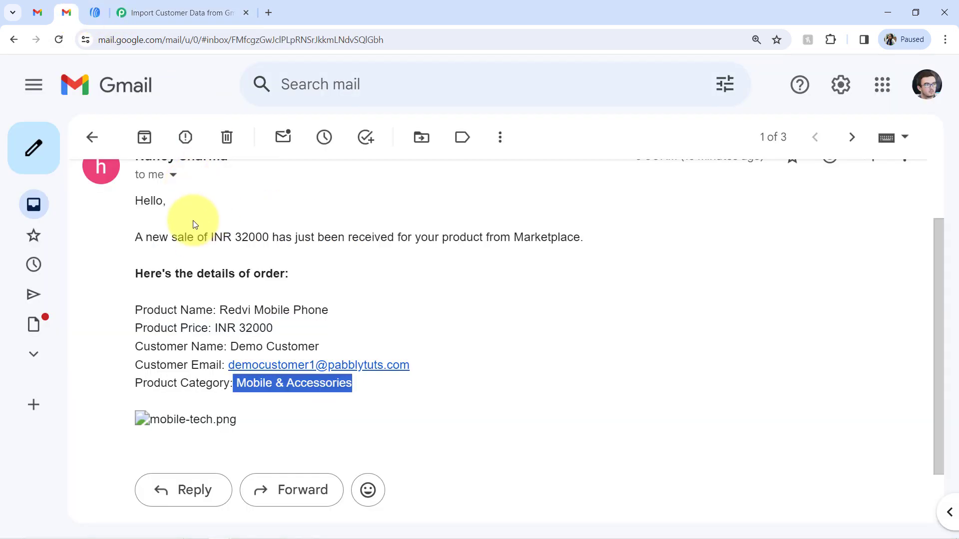
{"action": "left_click", "coordinate": [174, 13]}
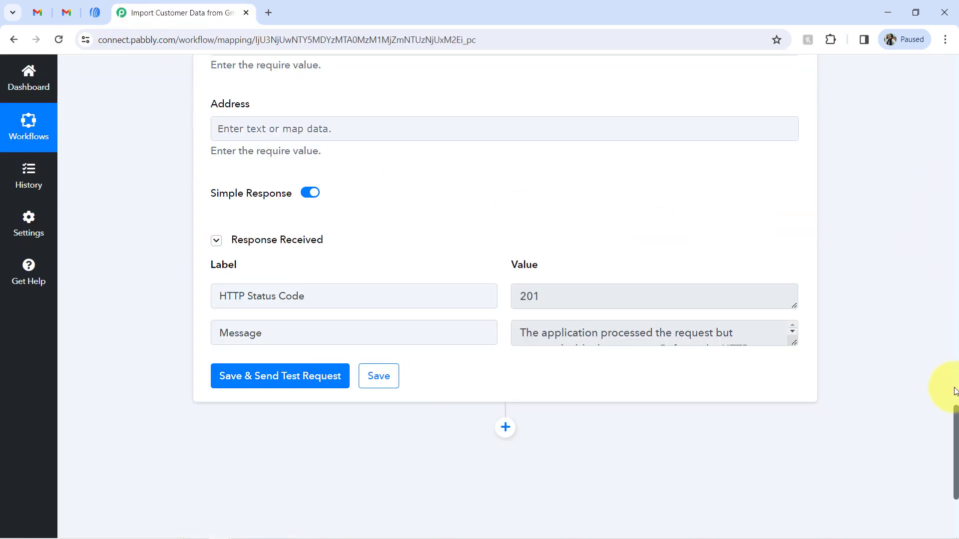
Add a Filter by Pabbly action directly after the Email Parser trigger, with the Filter Values event, and connect it
{"action": "left_click_drag", "start_coordinate": [956, 431], "coordinate": [951, 106]}
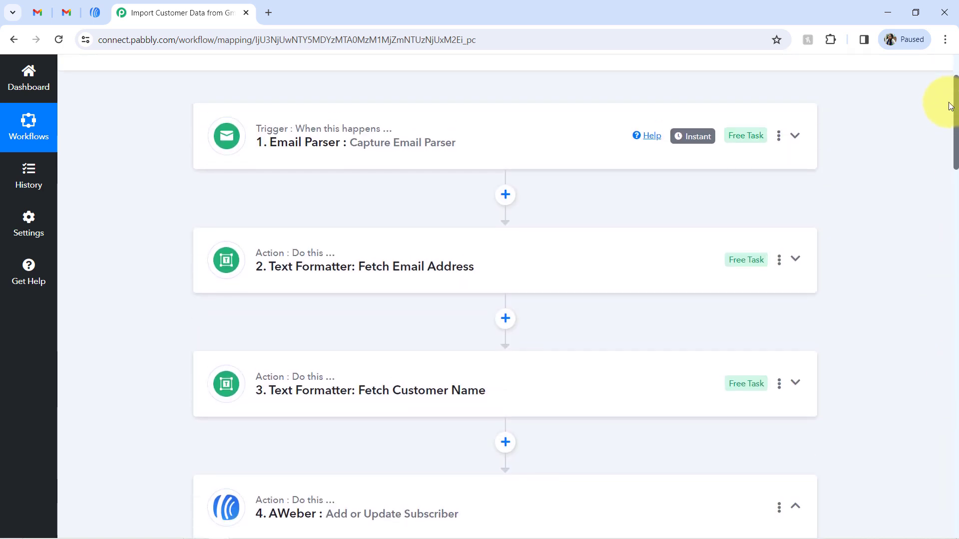
{"action": "left_click", "coordinate": [507, 199]}
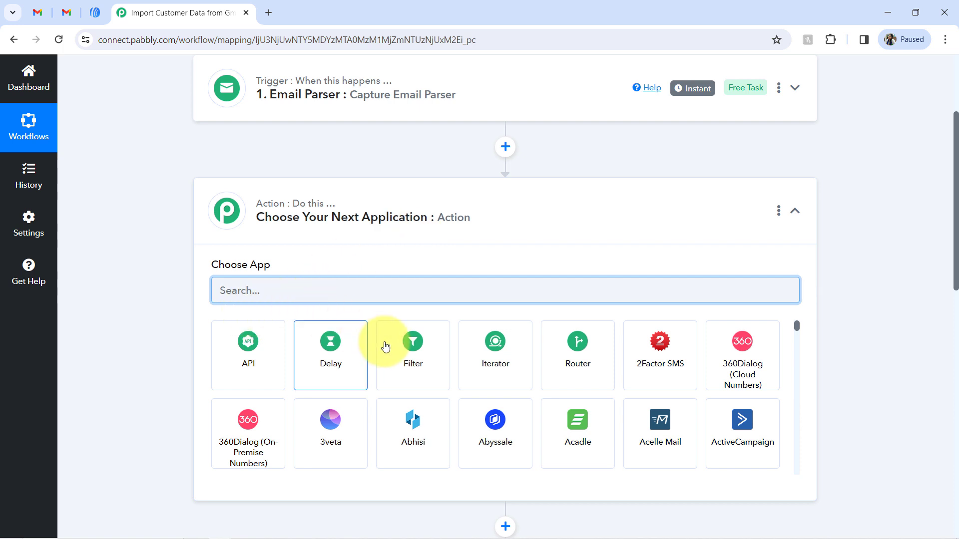
{"action": "left_click", "coordinate": [409, 365]}
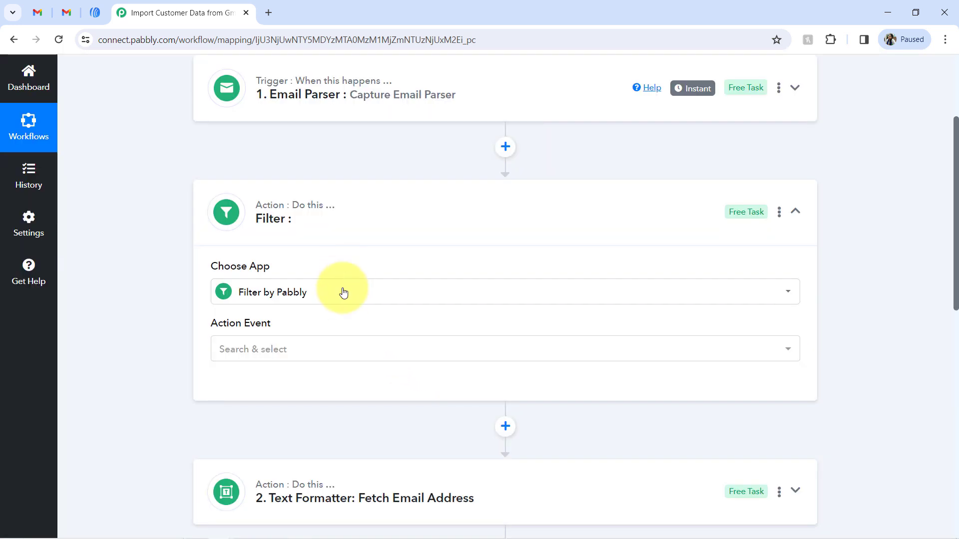
{"action": "left_click", "coordinate": [266, 354]}
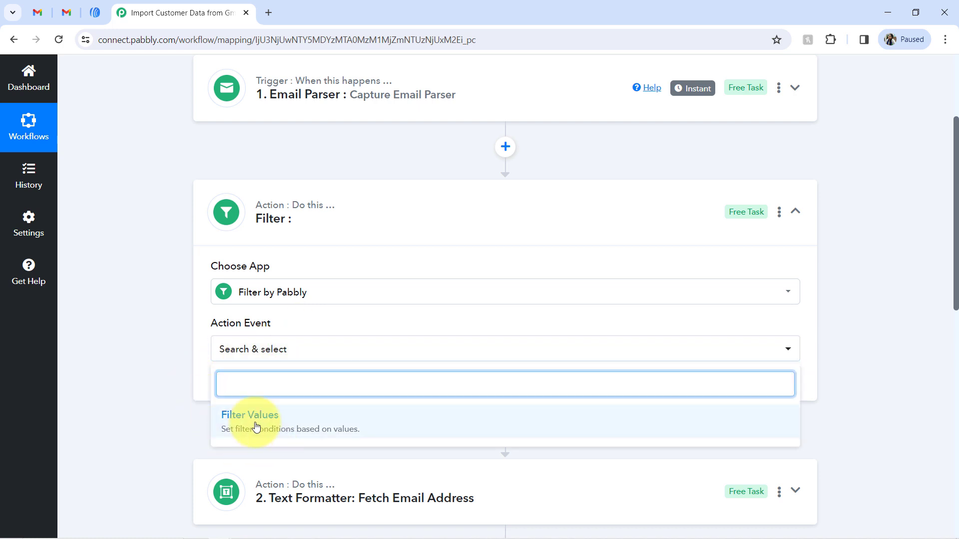
{"action": "left_click", "coordinate": [254, 425]}
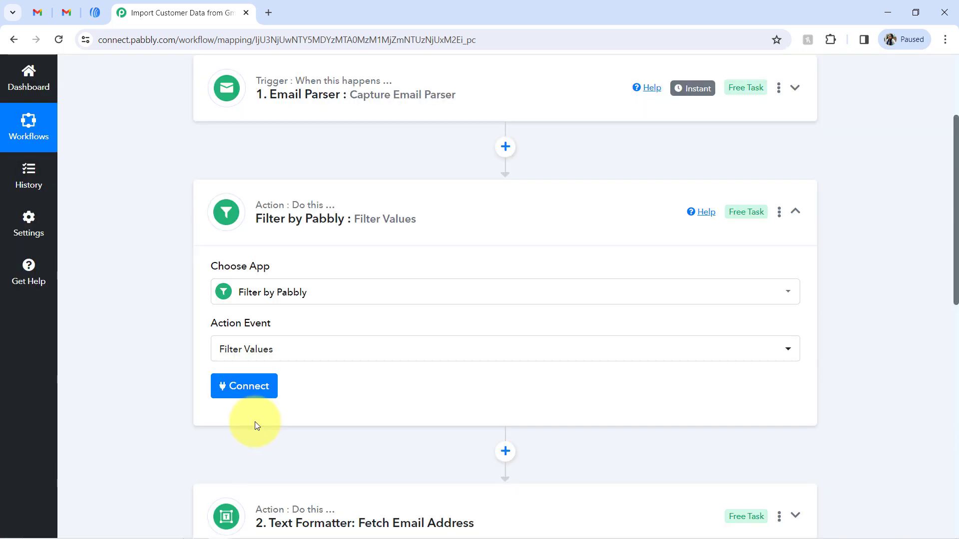
{"action": "left_click", "coordinate": [268, 394]}
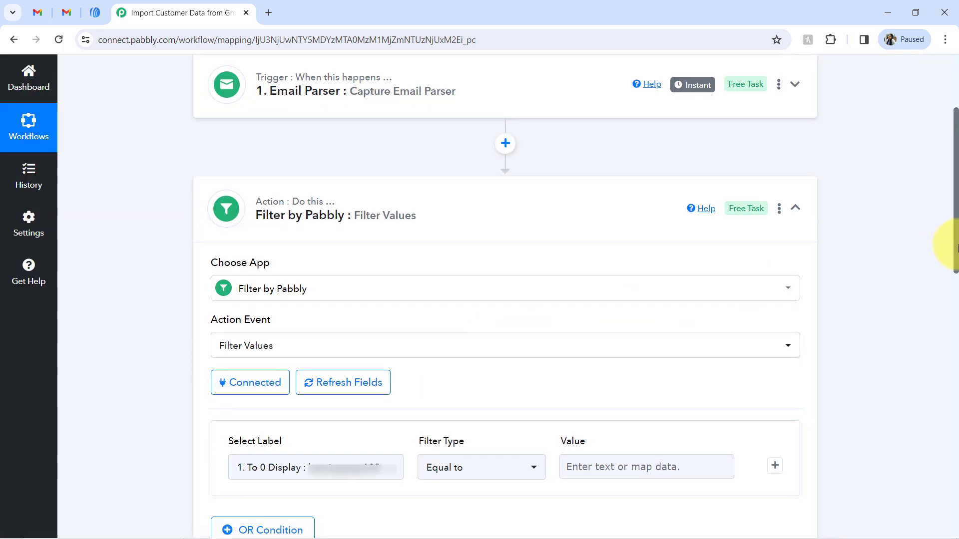
Set the first filter condition to check that the Email Parser's Subject contains "Sale"
{"action": "scroll", "coordinate": [943, 246], "scroll_direction": "down", "scroll_amount": 3}
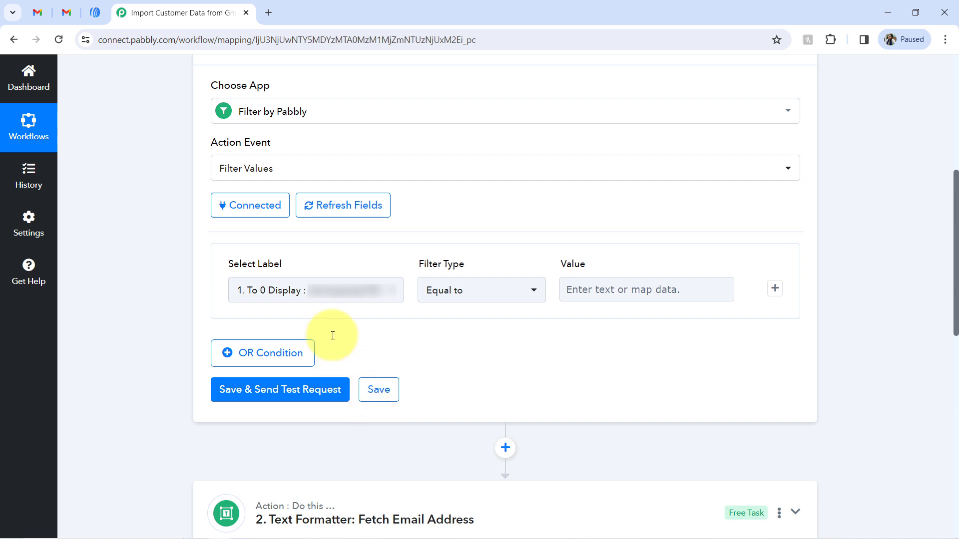
{"action": "left_click", "coordinate": [301, 294]}
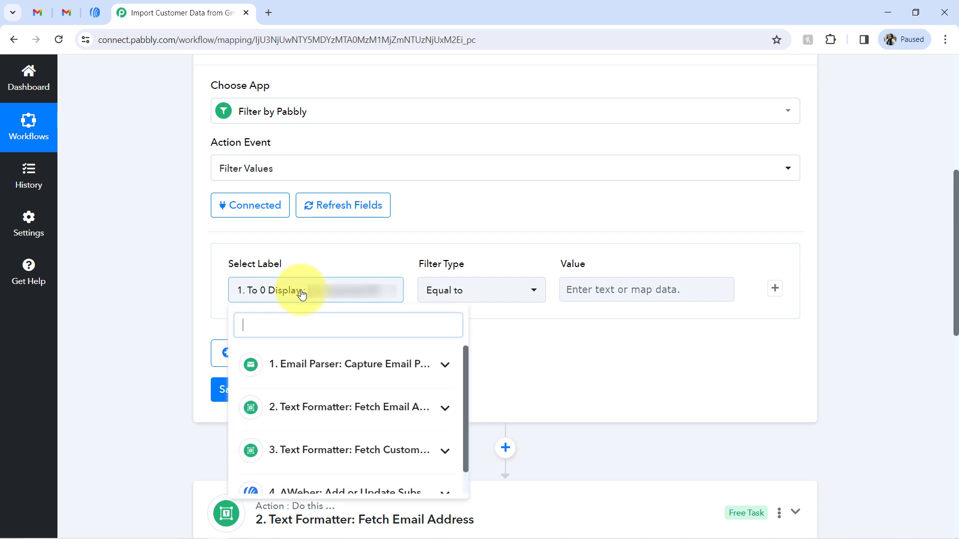
{"action": "type", "text": "subj"}
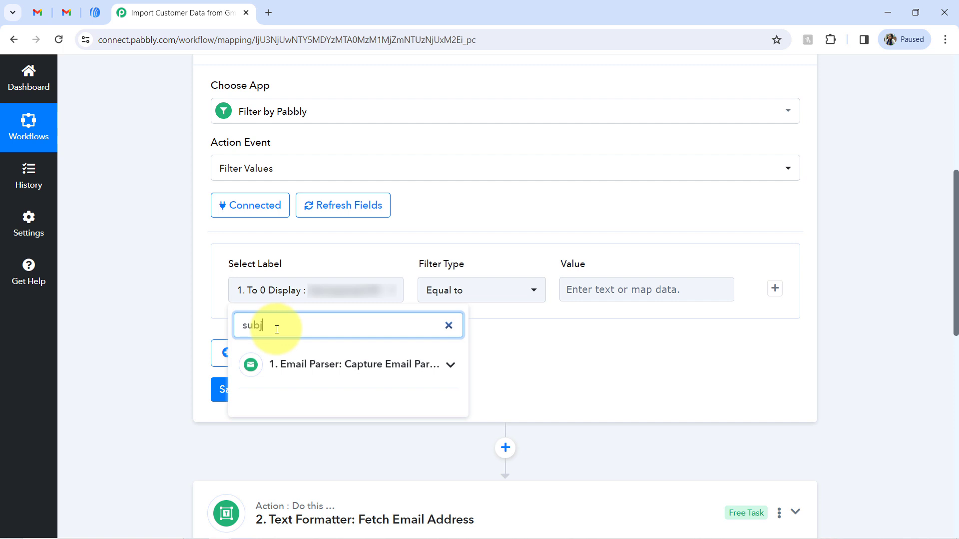
{"action": "left_click", "coordinate": [293, 368]}
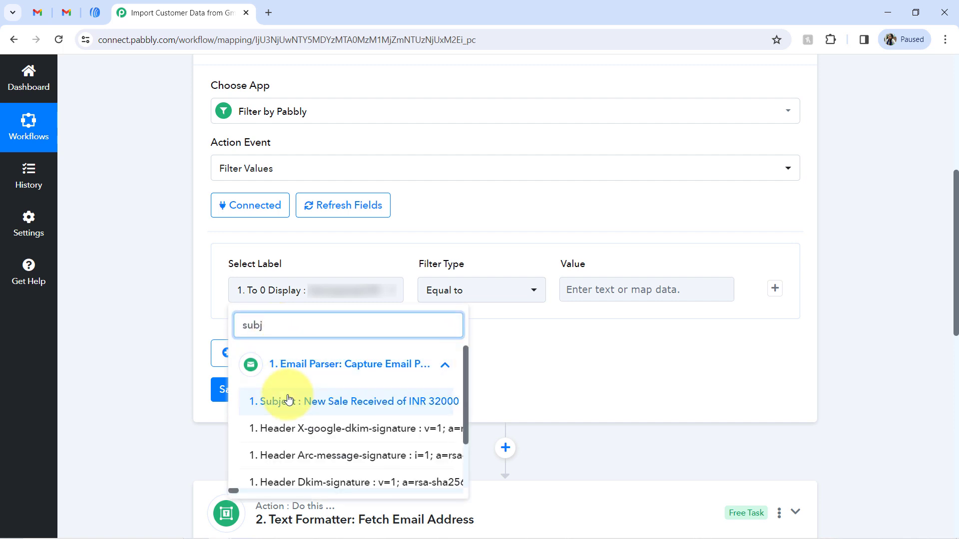
{"action": "left_click", "coordinate": [260, 400]}
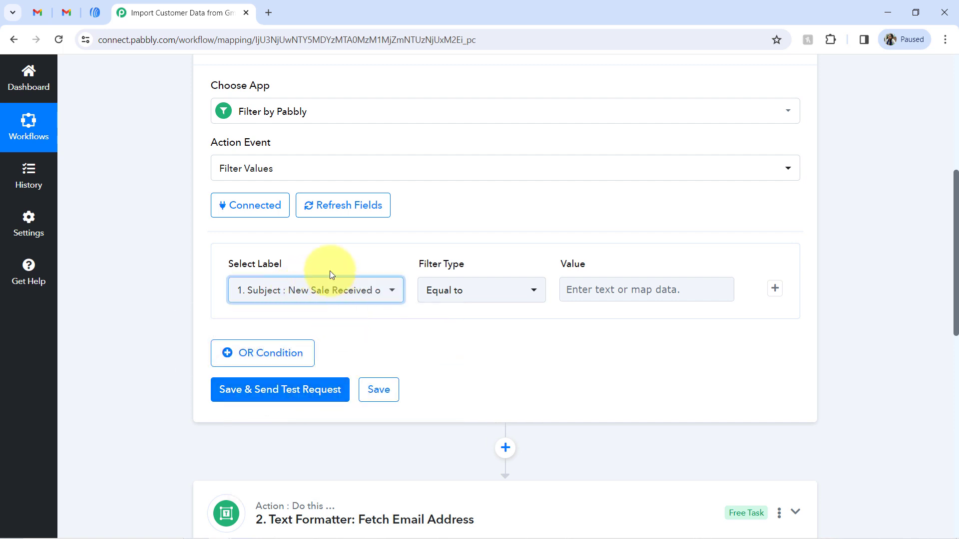
{"action": "left_click", "coordinate": [467, 294]}
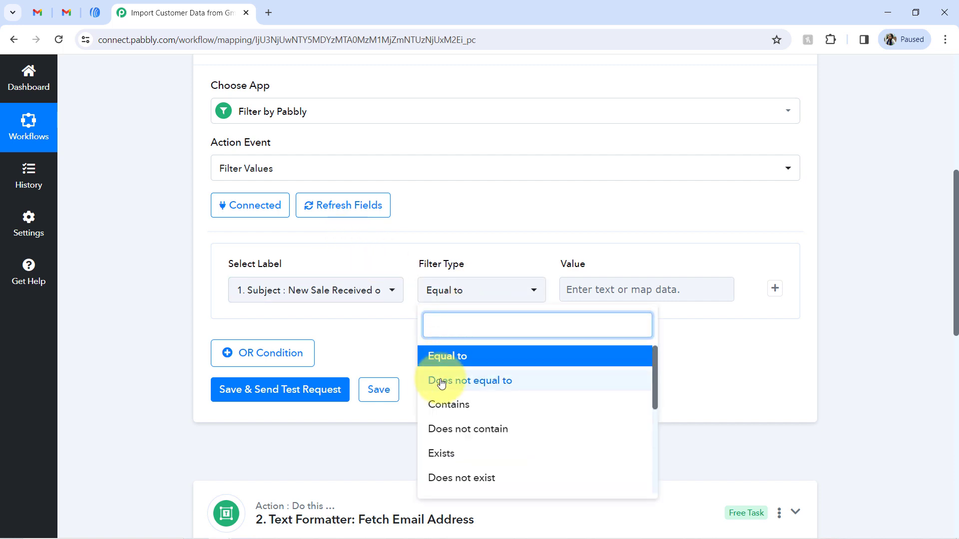
{"action": "left_click", "coordinate": [449, 404]}
{"action": "left_click", "coordinate": [601, 285]}
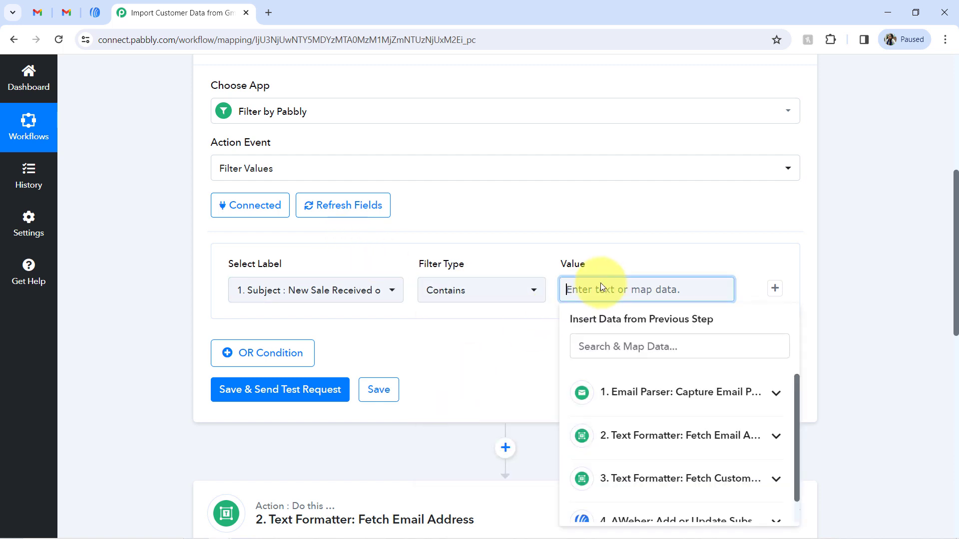
{"action": "type", "text": "Sale"}
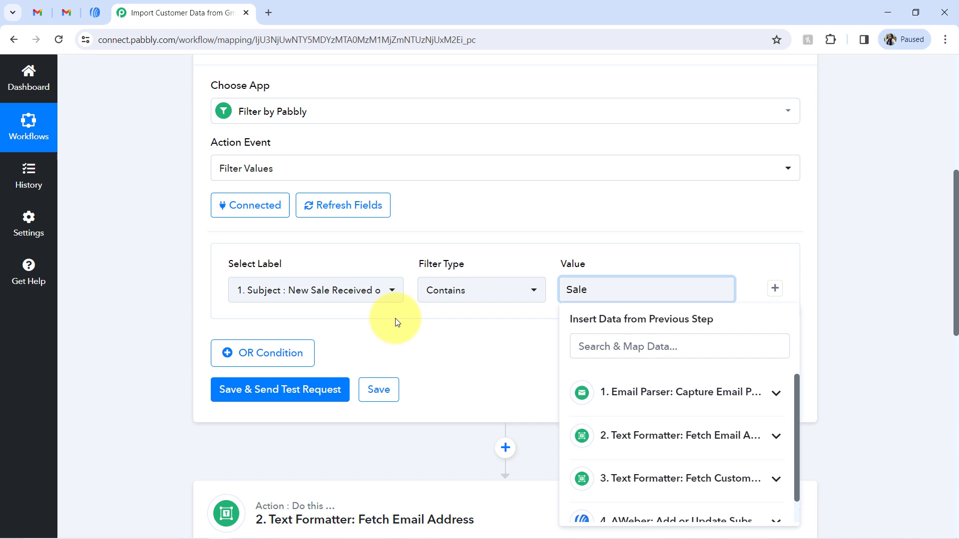
Save the filter step while sending a test request, and examine the response message
{"action": "left_click", "coordinate": [308, 390]}
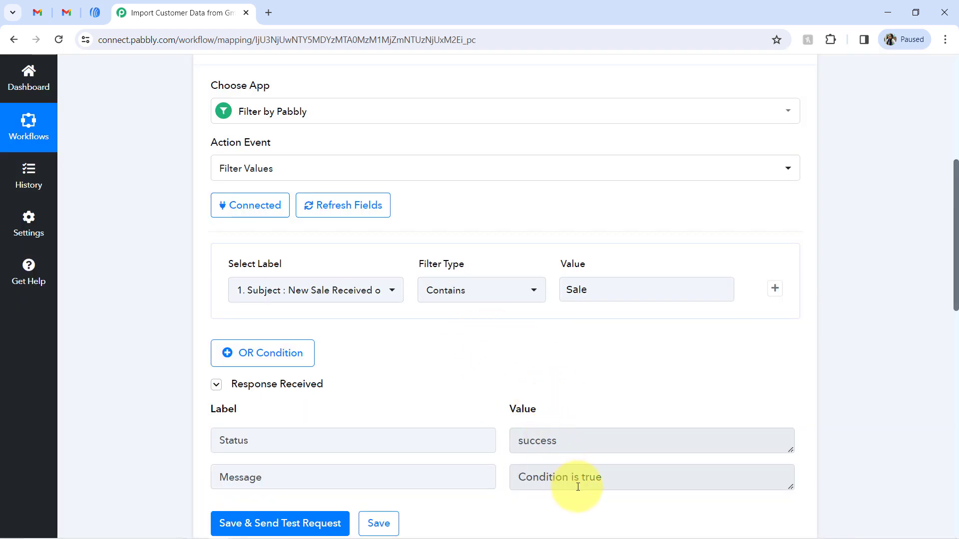
{"action": "left_click", "coordinate": [602, 478]}
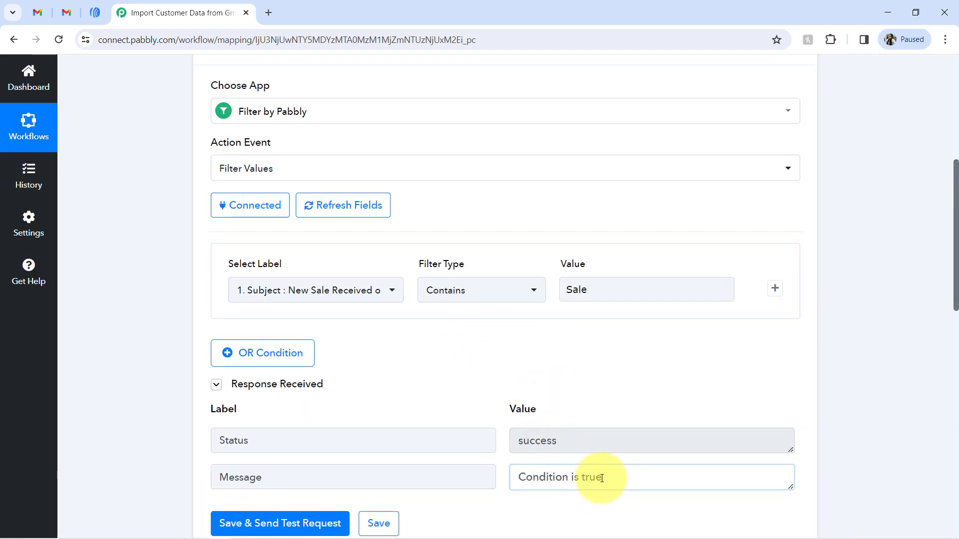
{"action": "double_click", "coordinate": [602, 478]}
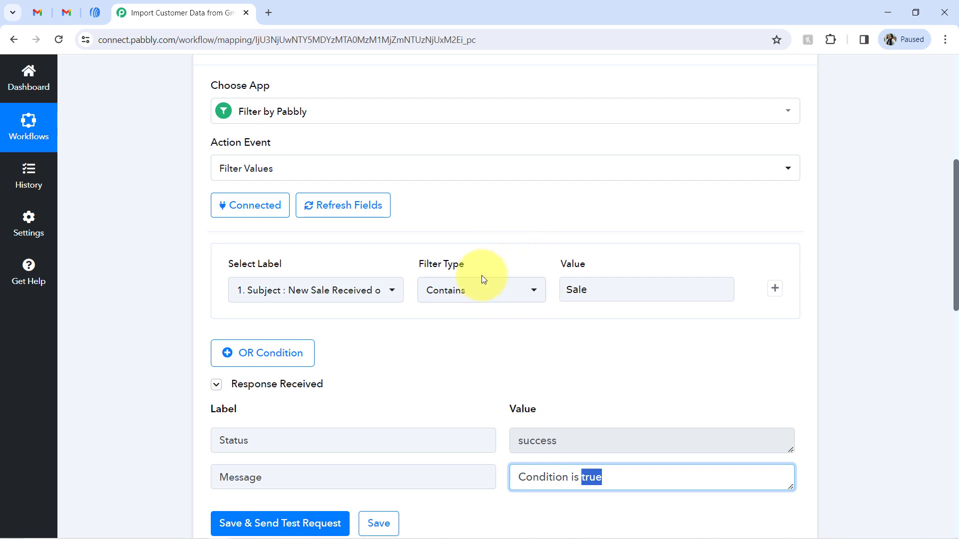
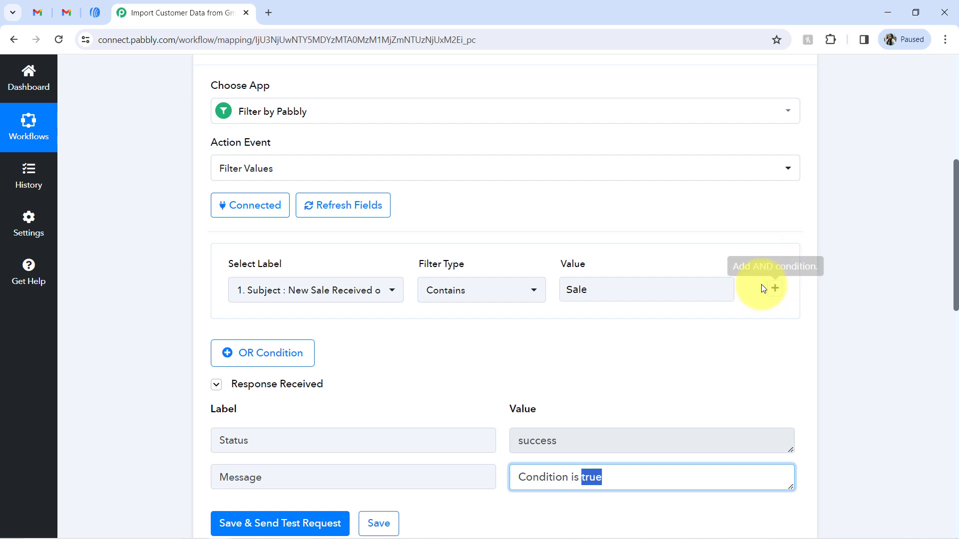
Add an OR condition to the filter requiring the Email Parser's Body Text to contain "INR"
{"action": "left_click", "coordinate": [275, 358]}
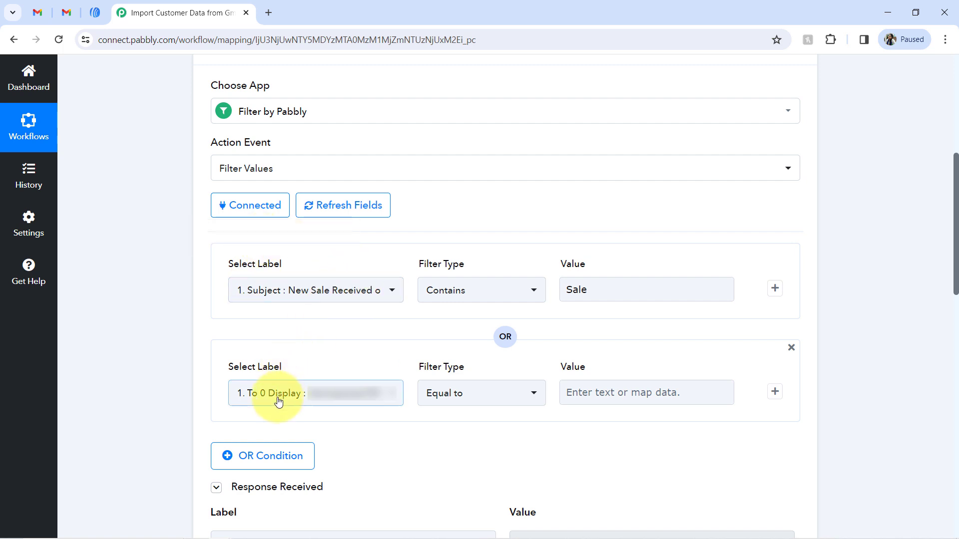
{"action": "left_click", "coordinate": [289, 290]}
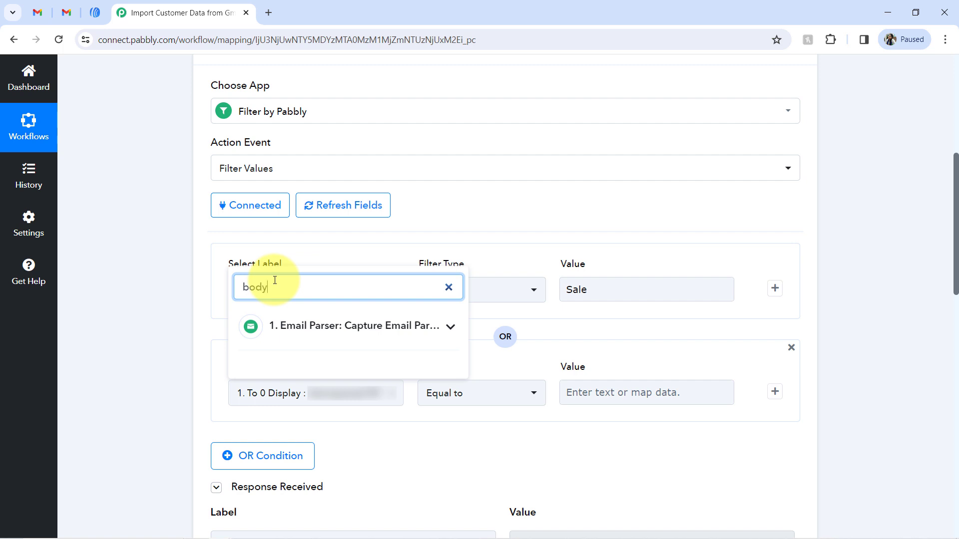
{"action": "left_click", "coordinate": [274, 327]}
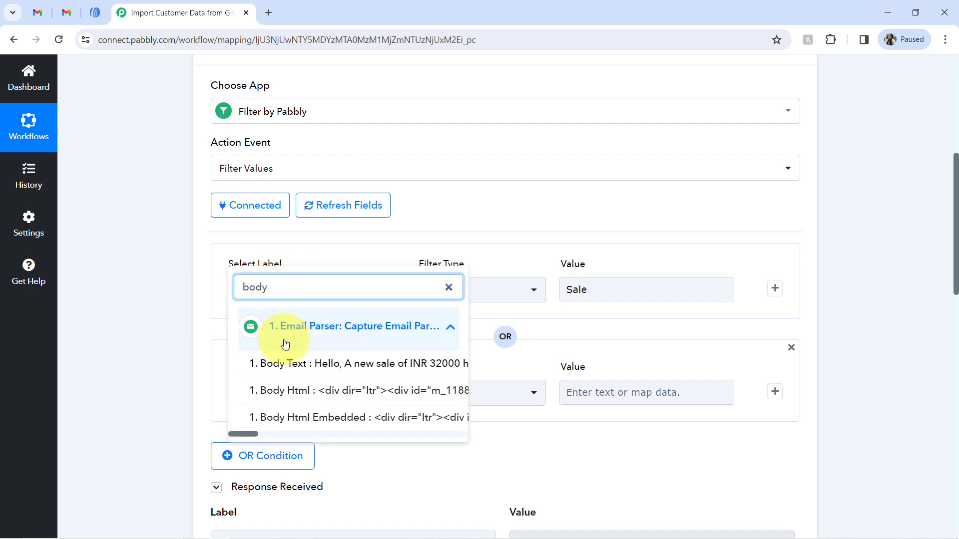
{"action": "left_click", "coordinate": [290, 364]}
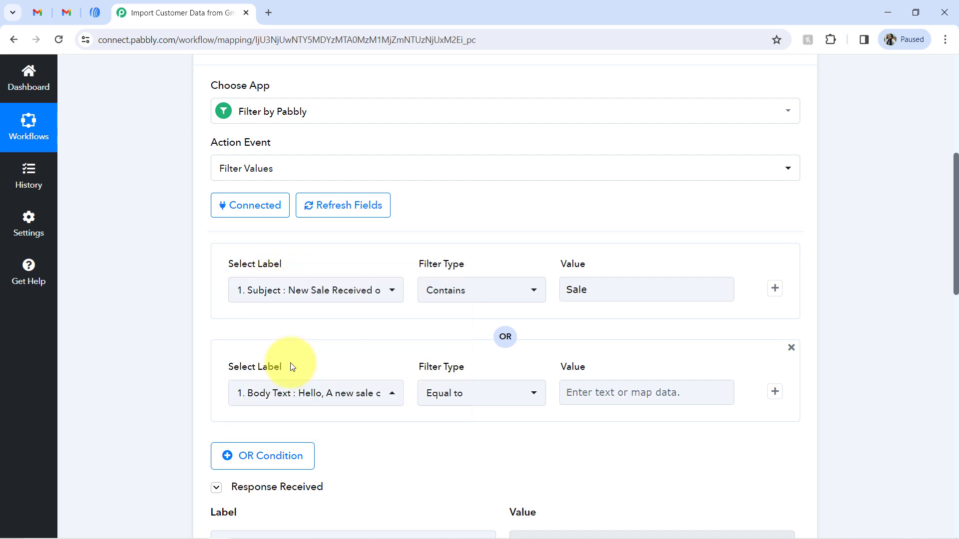
{"action": "left_click", "coordinate": [449, 398]}
{"action": "left_click", "coordinate": [449, 194]}
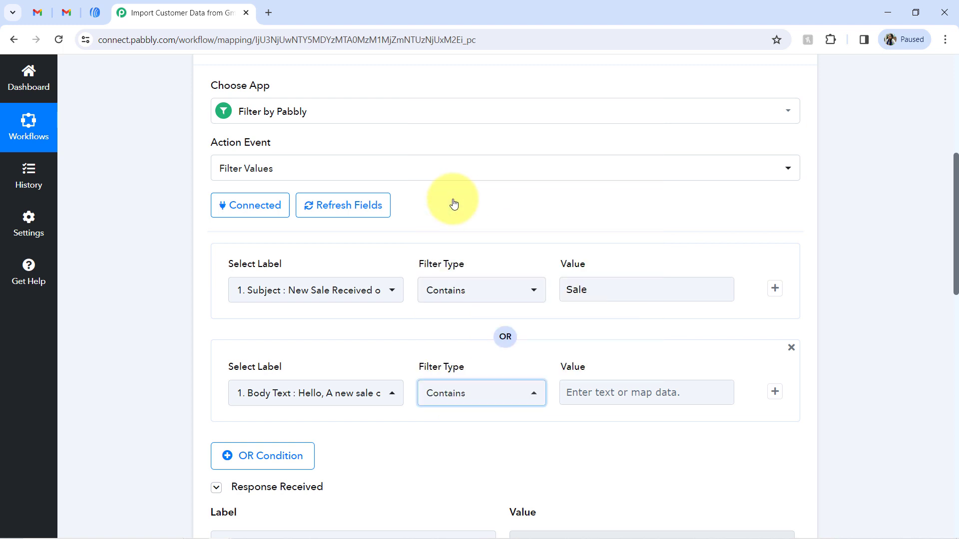
{"action": "left_click", "coordinate": [579, 394]}
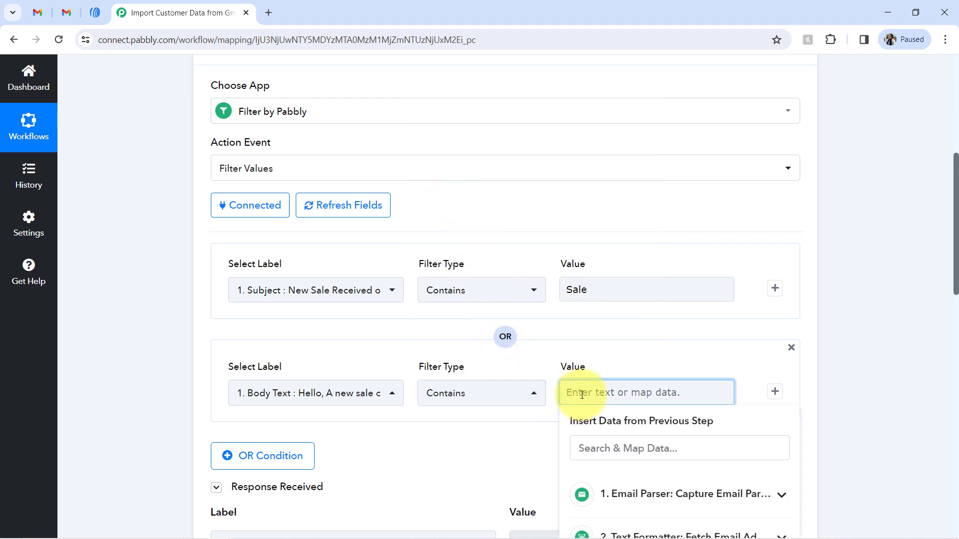
{"action": "type", "text": "sale"}
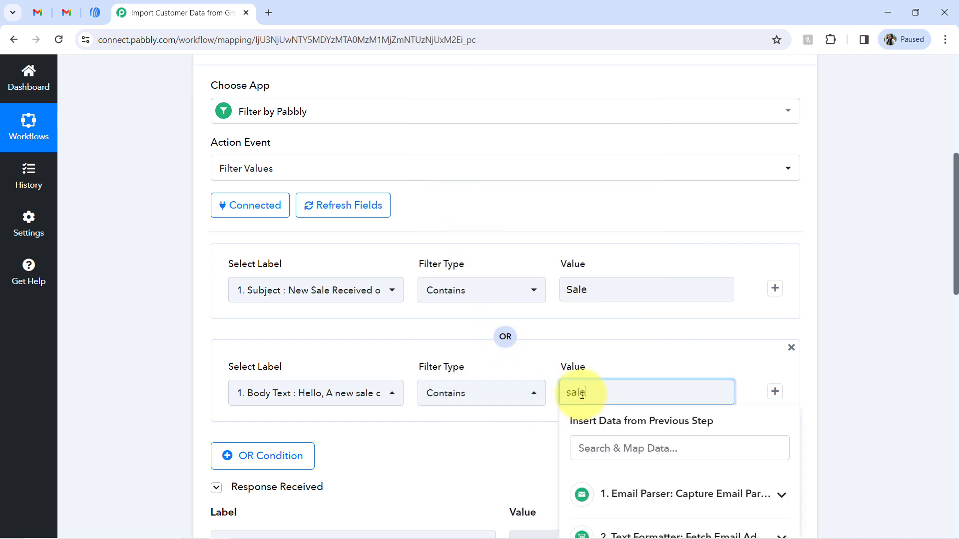
{"action": "double_click", "coordinate": [582, 395]}
{"action": "type", "text": "iNR"}
Switch to Gmail to examine the currency wording in the sale email's subject, and return to Pabbly Connect
{"action": "left_click", "coordinate": [67, 12]}
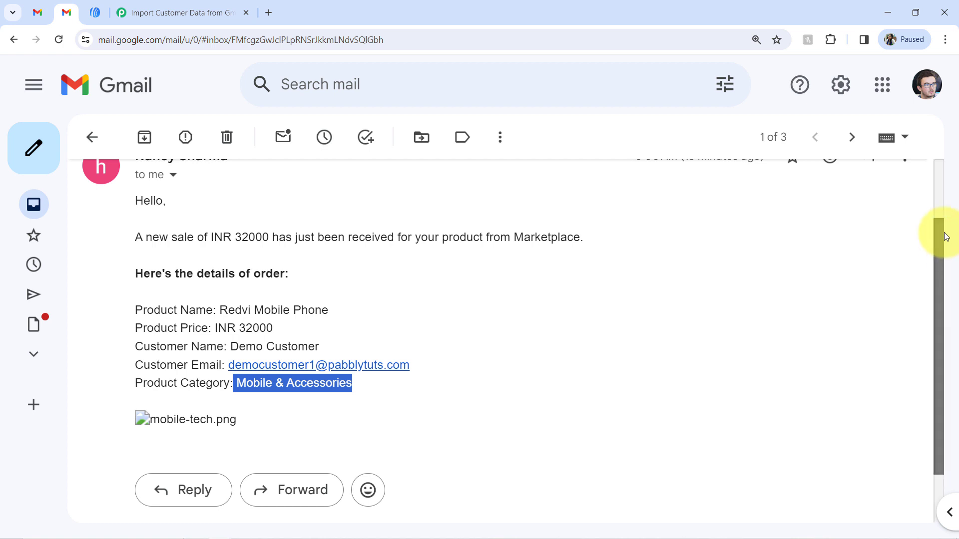
{"action": "left_click_drag", "start_coordinate": [937, 231], "coordinate": [937, 171]}
{"action": "double_click", "coordinate": [351, 190]}
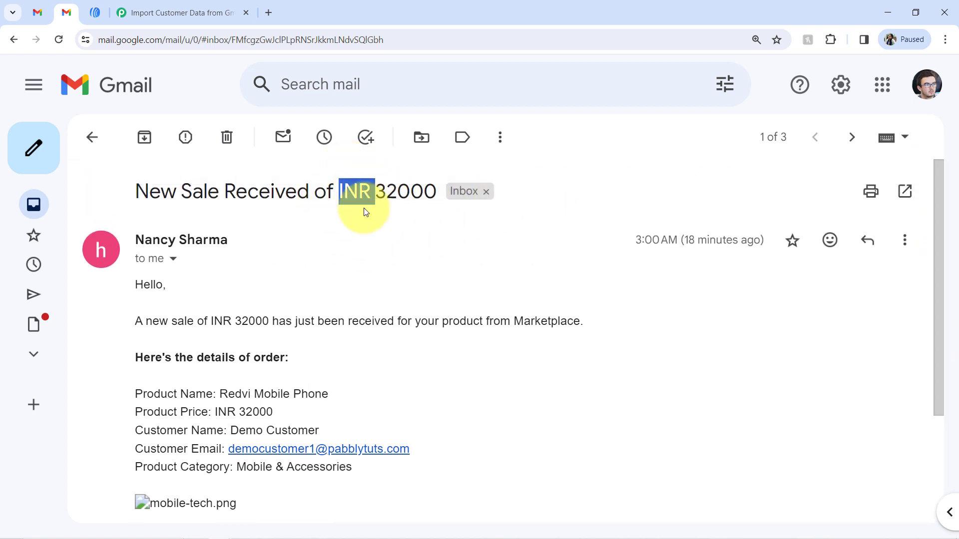
{"action": "left_click", "coordinate": [363, 183]}
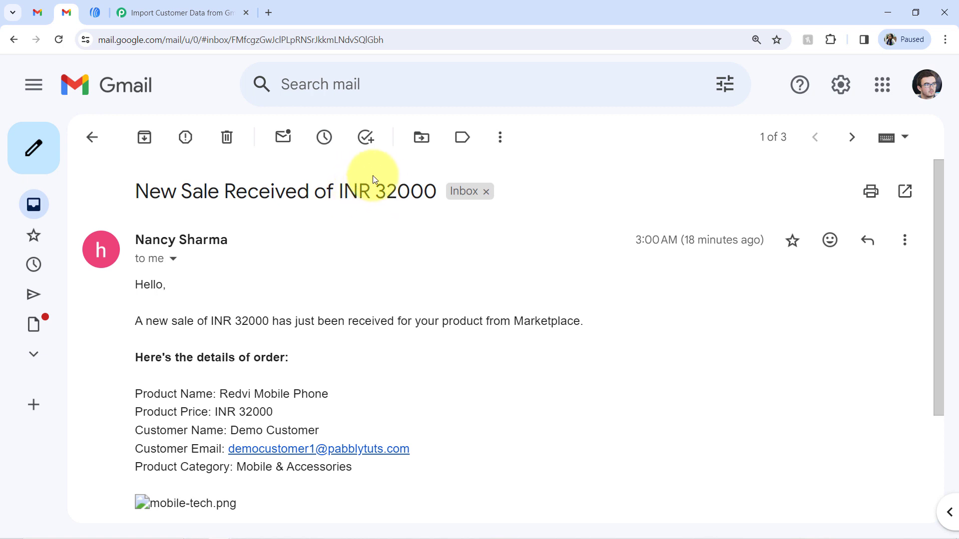
{"action": "double_click", "coordinate": [341, 191]}
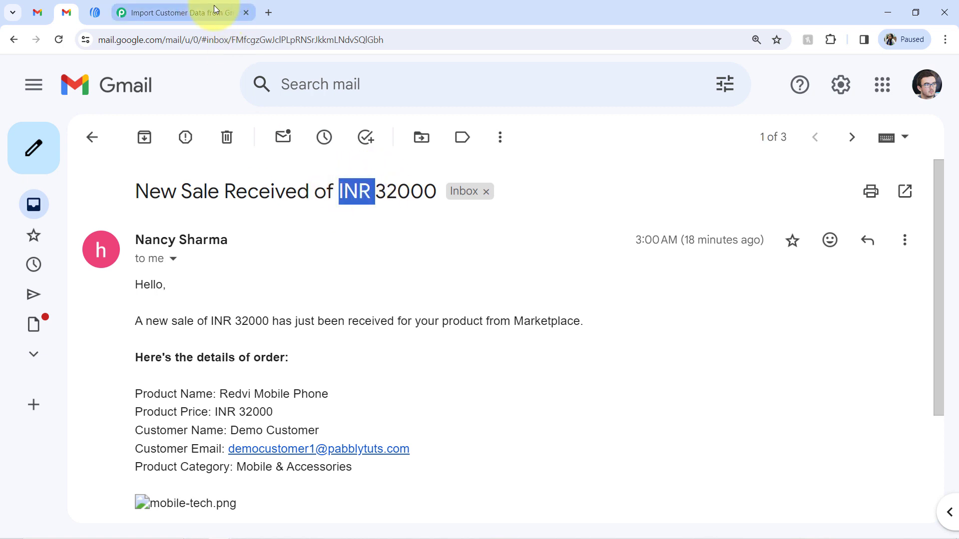
{"action": "left_click", "coordinate": [234, 12]}
Save the filter step with its Subject and Body Text conditions while sending a test request
{"action": "left_click", "coordinate": [160, 387]}
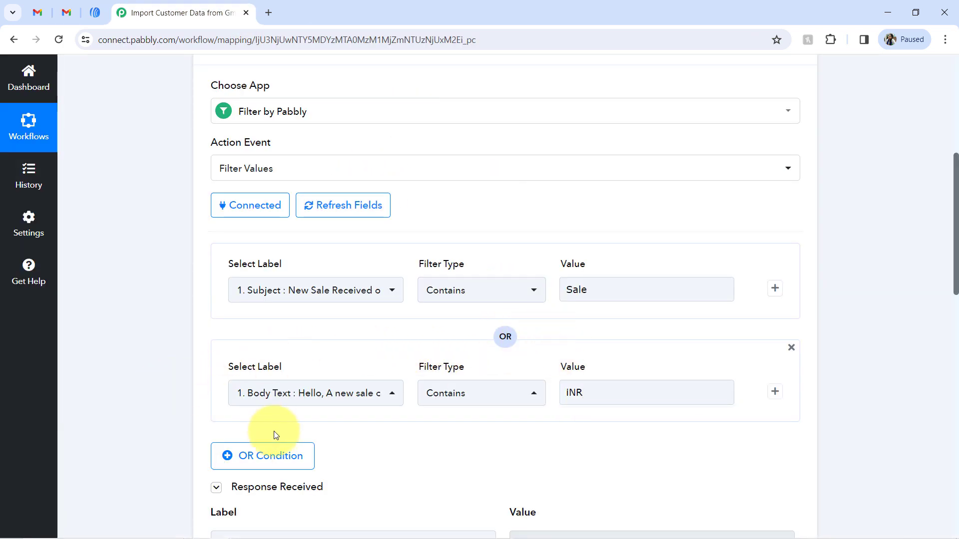
{"action": "left_click_drag", "start_coordinate": [955, 231], "coordinate": [944, 314]}
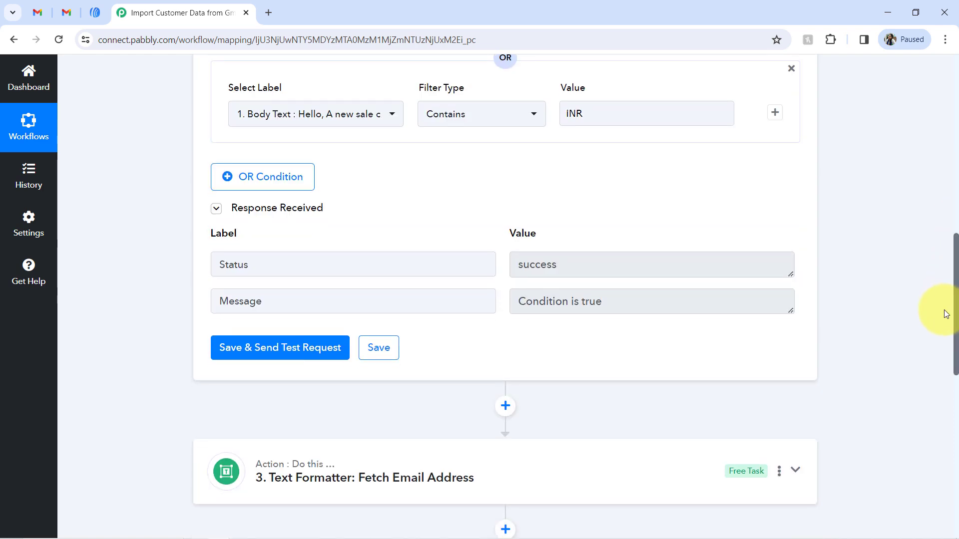
{"action": "left_click", "coordinate": [271, 346]}
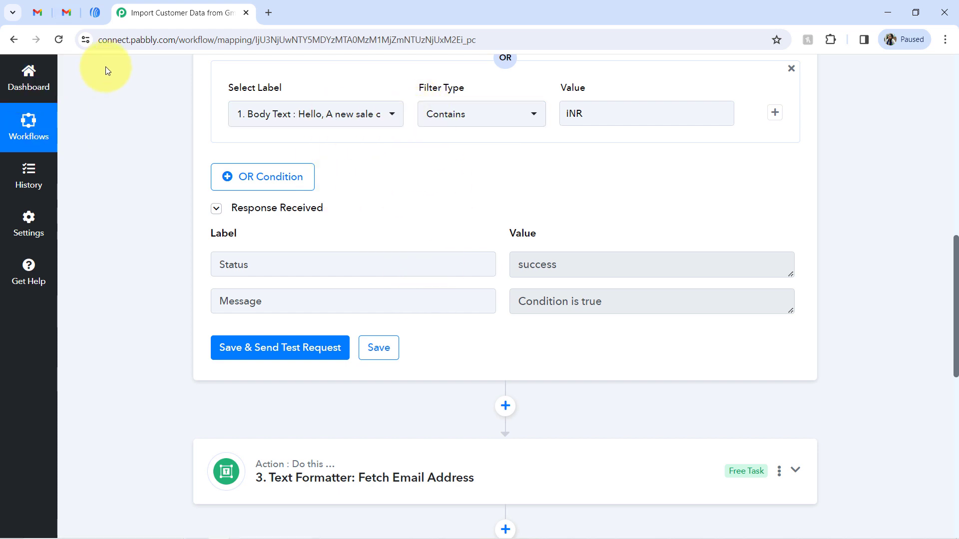
Check the sale email's sender in Gmail, and add a third OR condition in Pabbly Connect using the Email Parser's From 0 Address label
{"action": "left_click", "coordinate": [71, 14]}
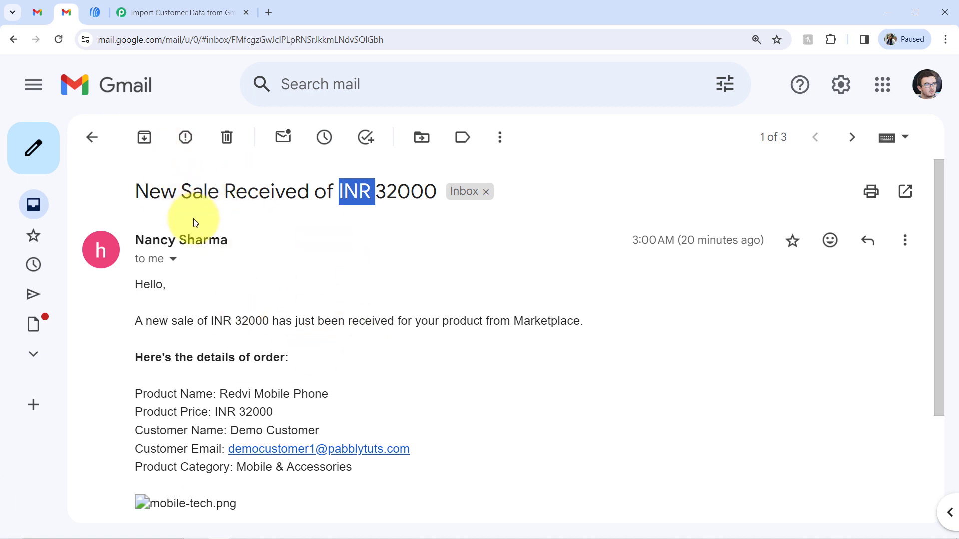
{"action": "left_click", "coordinate": [177, 12]}
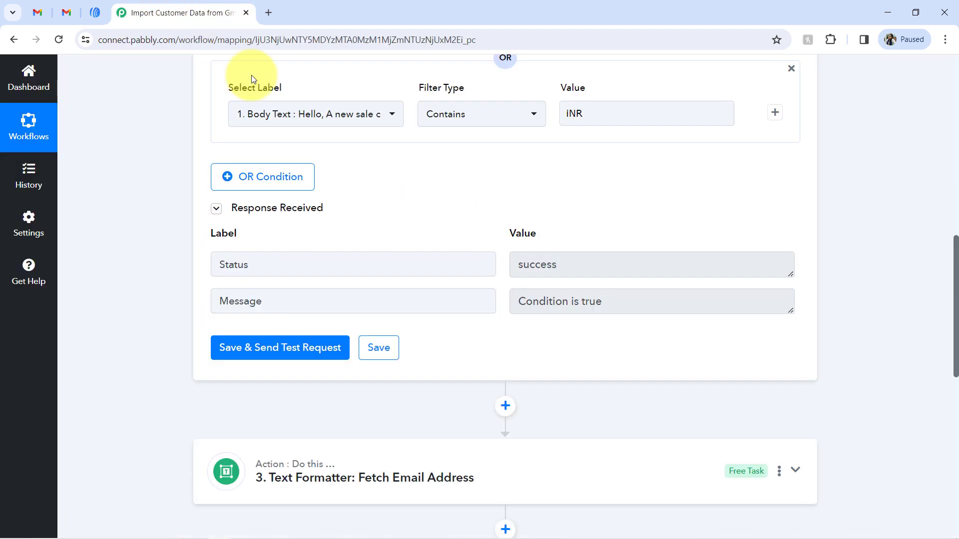
{"action": "left_click", "coordinate": [300, 178]}
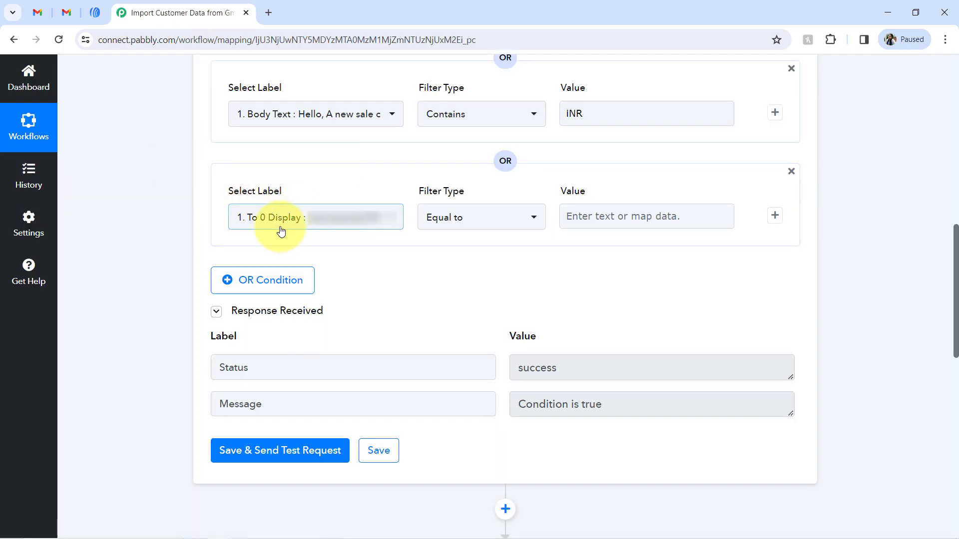
{"action": "left_click", "coordinate": [276, 223]}
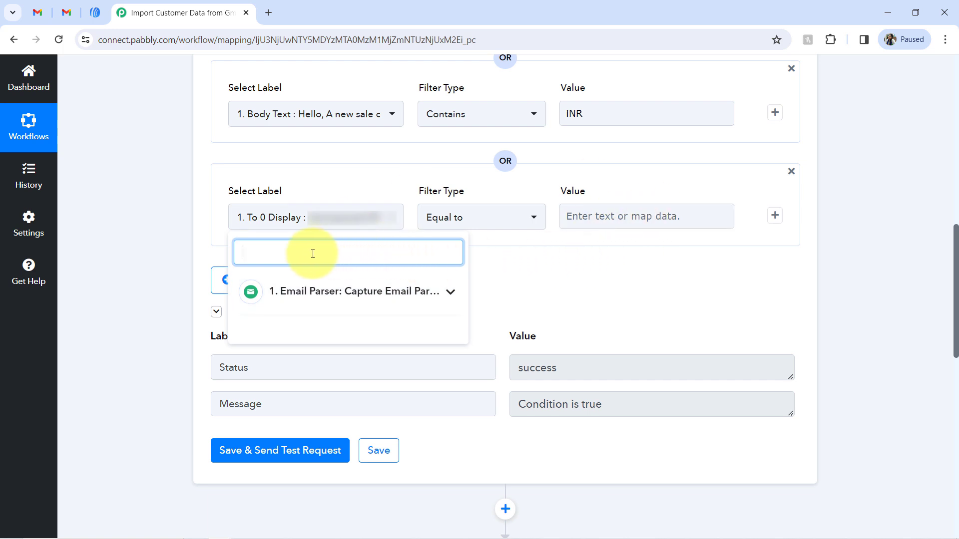
{"action": "type", "text": "from"}
{"action": "left_click", "coordinate": [343, 353]}
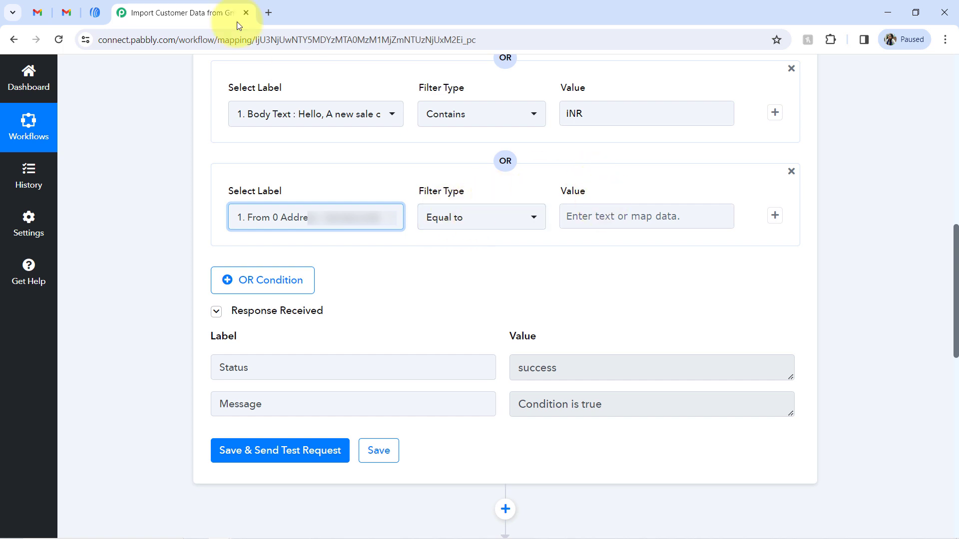
Consult Gmail for the third condition's value, save the filter in Pabbly Connect with a test request, and review the remaining workflow actions
{"action": "left_click", "coordinate": [66, 12]}
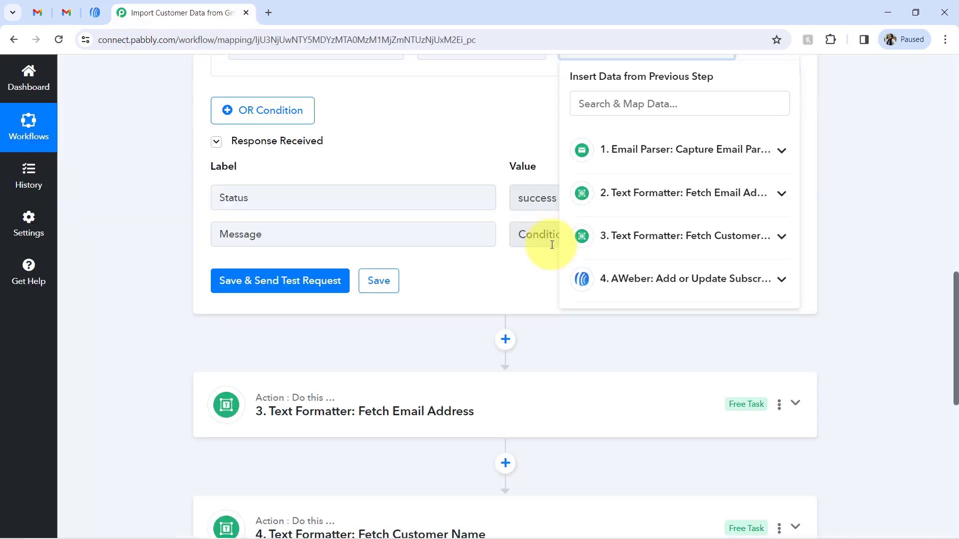
{"action": "left_click", "coordinate": [447, 127]}
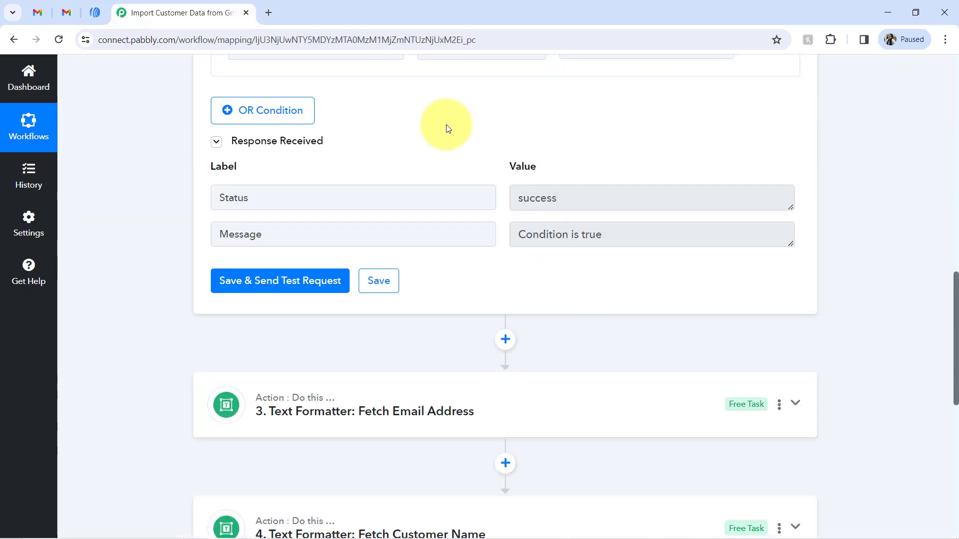
{"action": "left_click", "coordinate": [276, 287]}
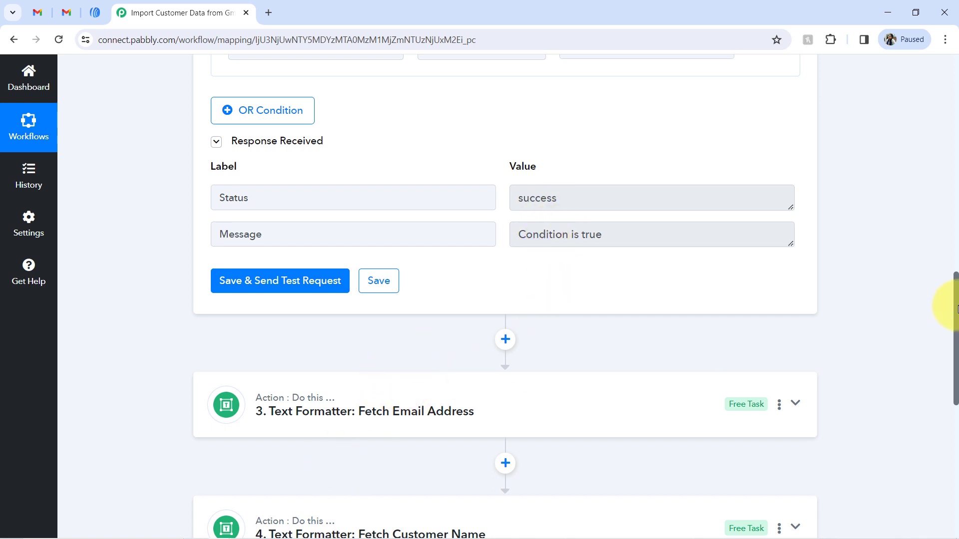
{"action": "scroll", "coordinate": [943, 319], "scroll_direction": "down", "scroll_amount": 5}
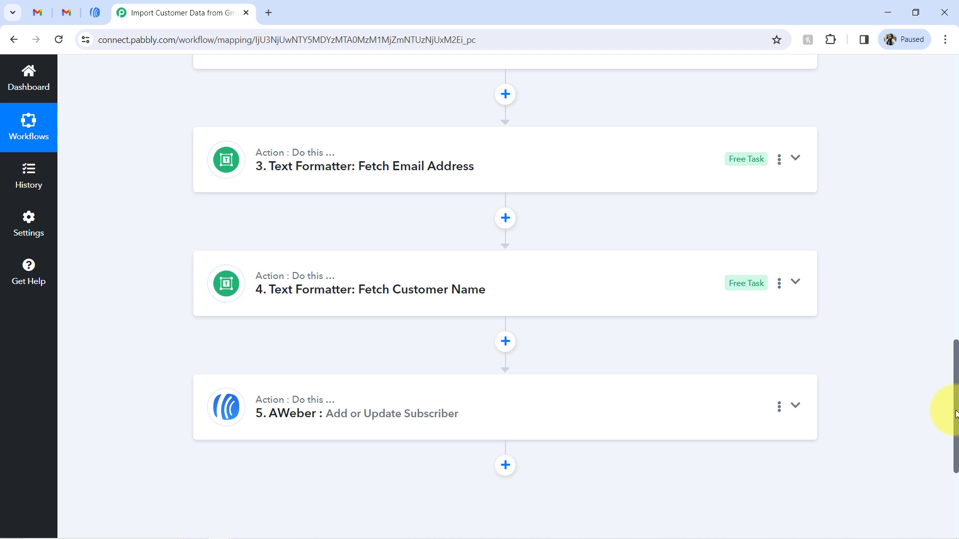
Copy the share link of the workflow "Import Customer Data from Gmail & Create Subscriber in AWeber" and close the sharing dialog
{"action": "left_click_drag", "start_coordinate": [955, 413], "coordinate": [947, 96]}
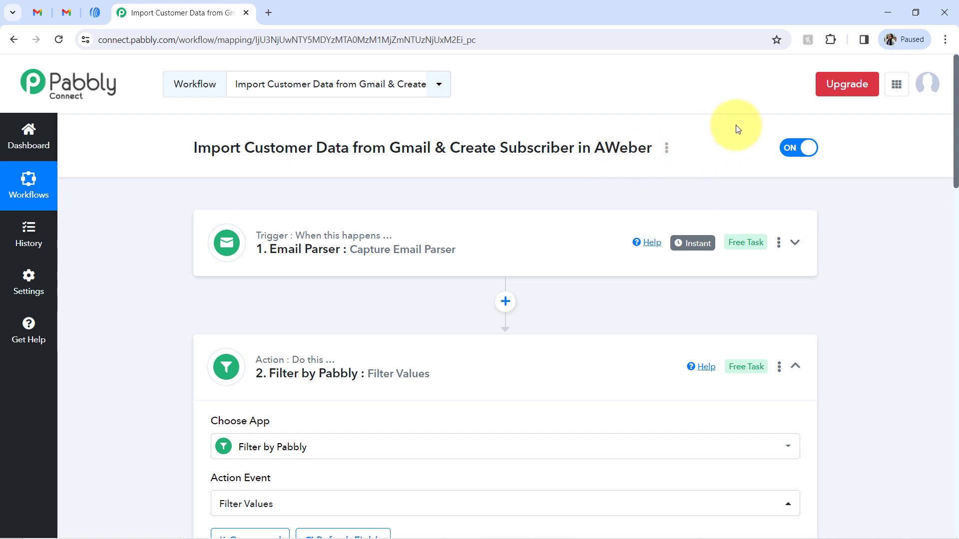
{"action": "left_click", "coordinate": [667, 147]}
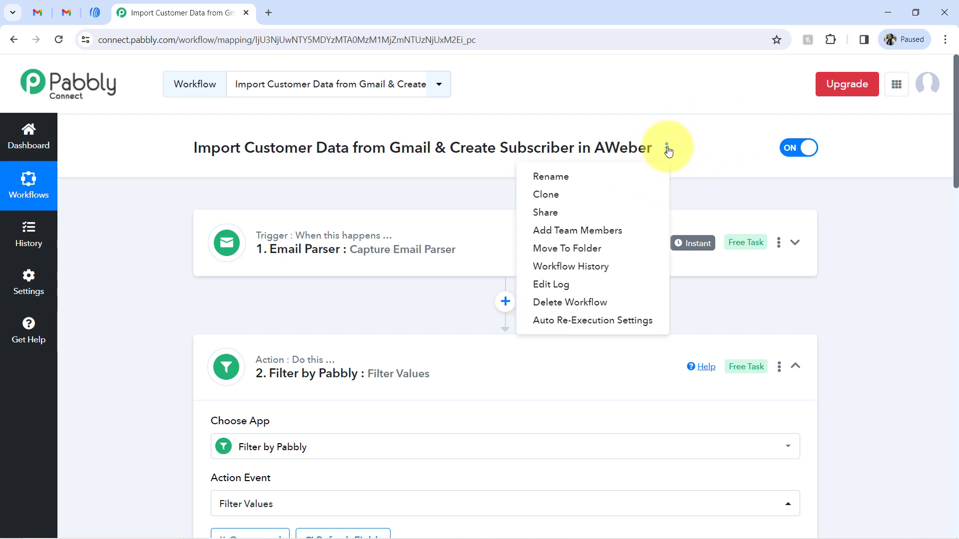
{"action": "left_click", "coordinate": [577, 212]}
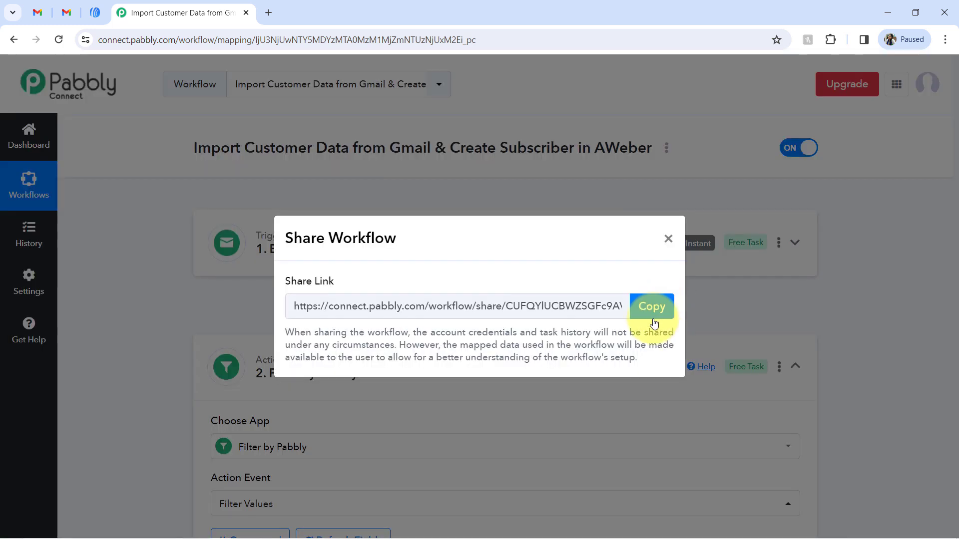
{"action": "left_click", "coordinate": [653, 308]}
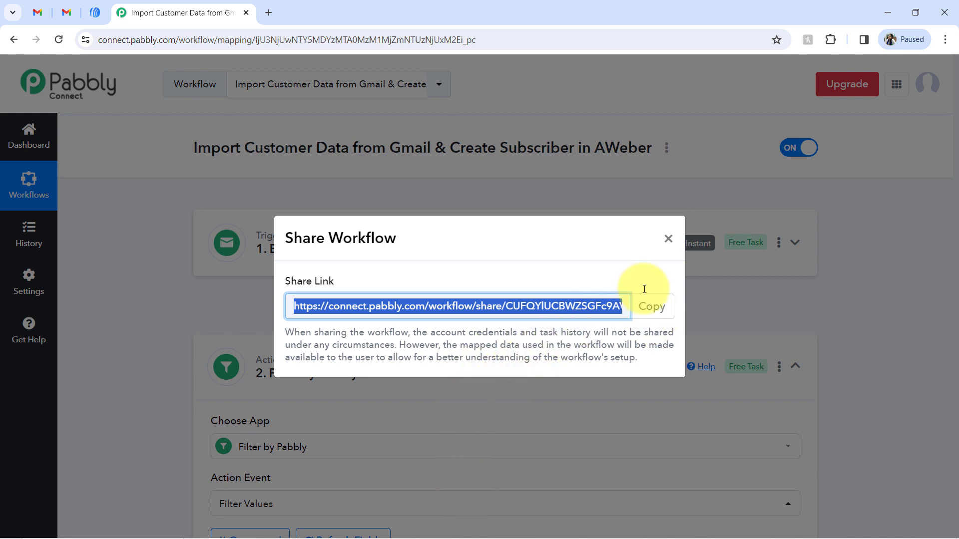
{"action": "left_click", "coordinate": [668, 240]}
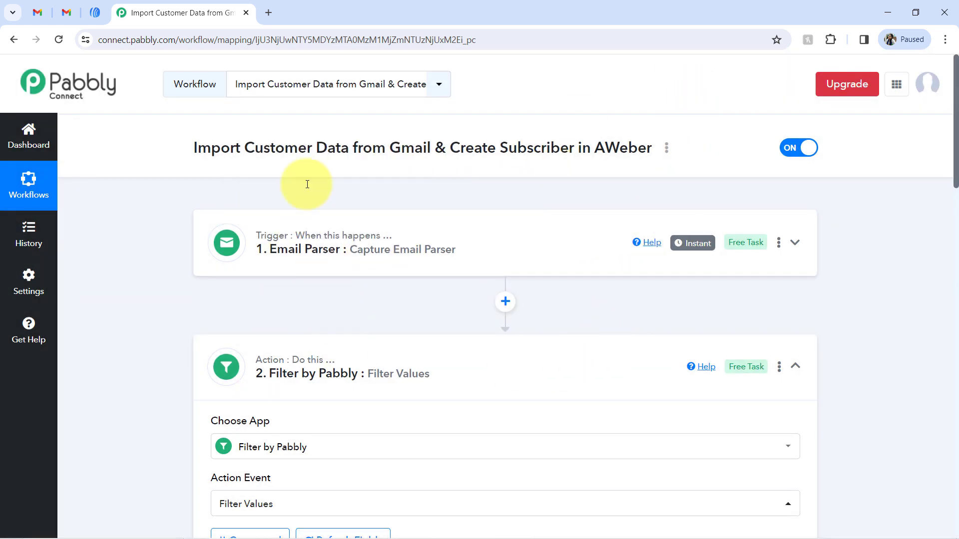
{"action": "mouse_move", "coordinate": [341, 249]}
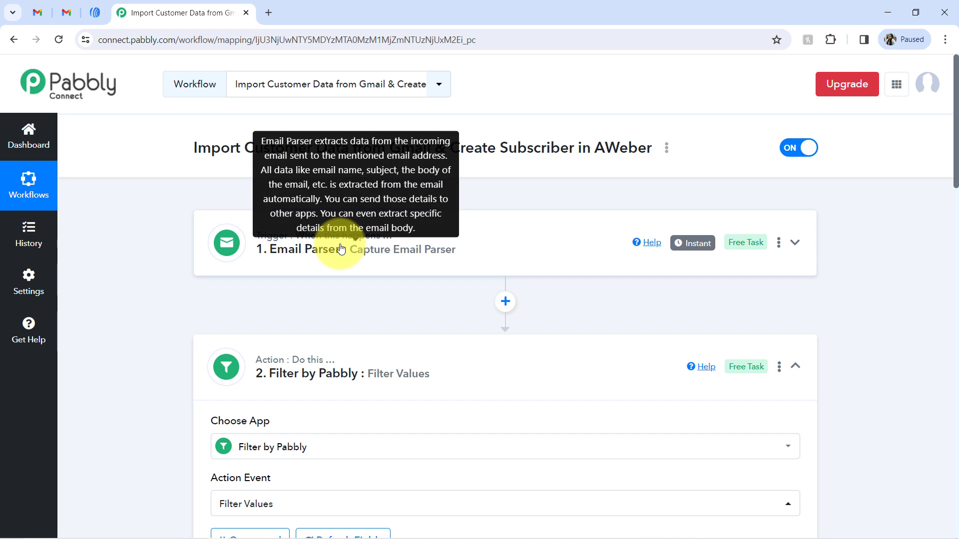